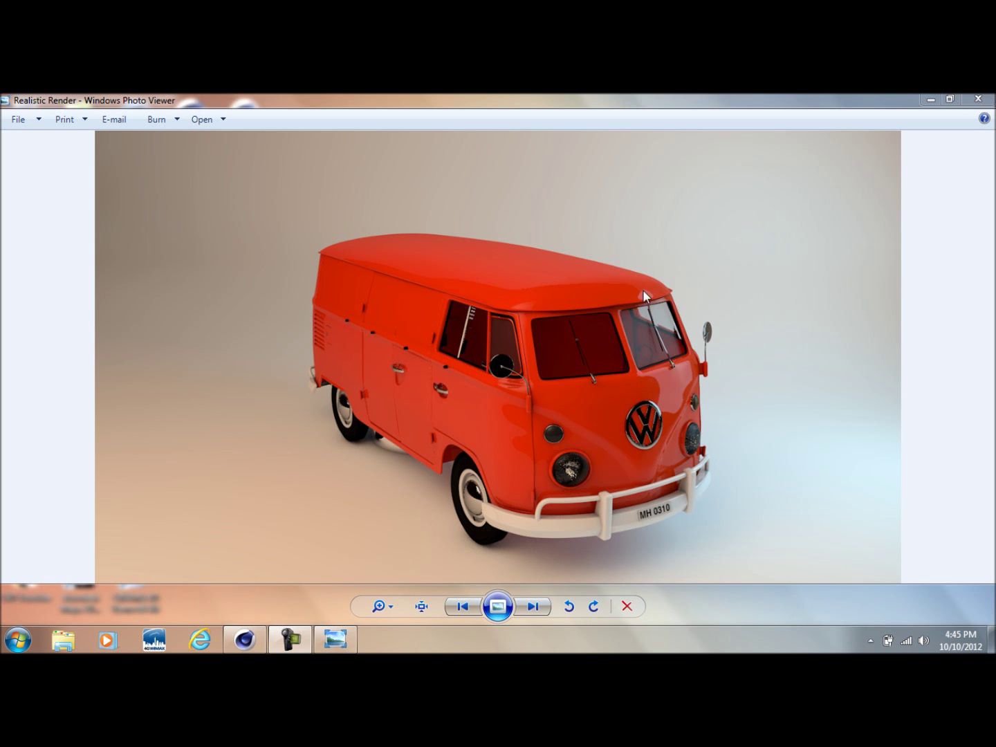
Close the finished van render image and create a new empty Cinema 4D project
{"action": "left_click", "coordinate": [978, 99]}
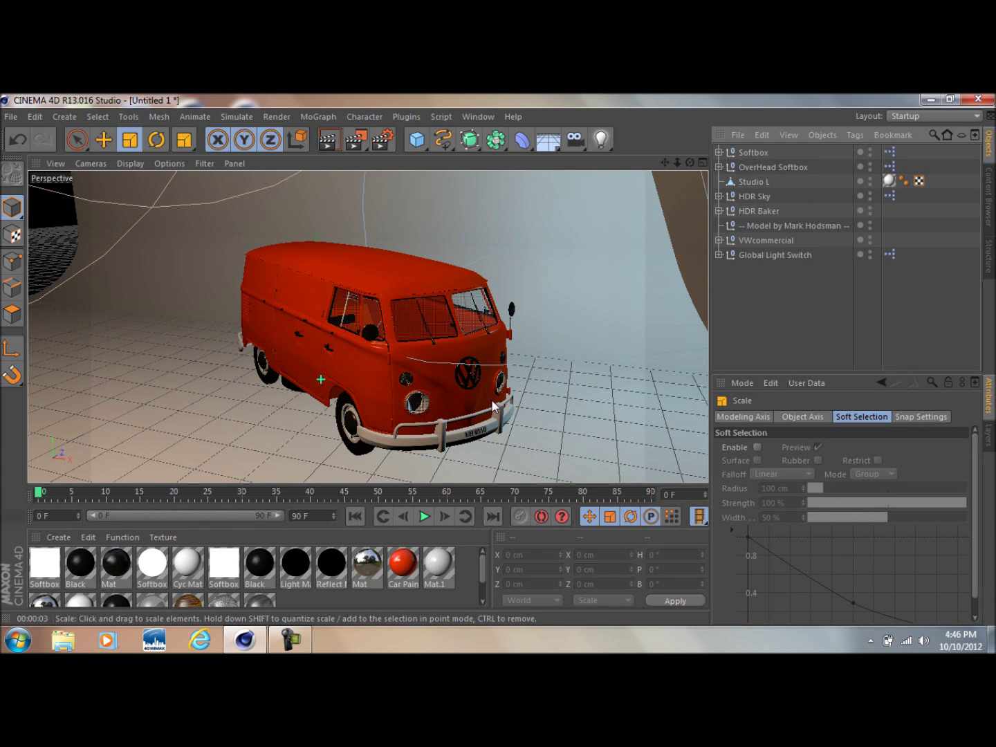
{"action": "left_click", "coordinate": [757, 150]}
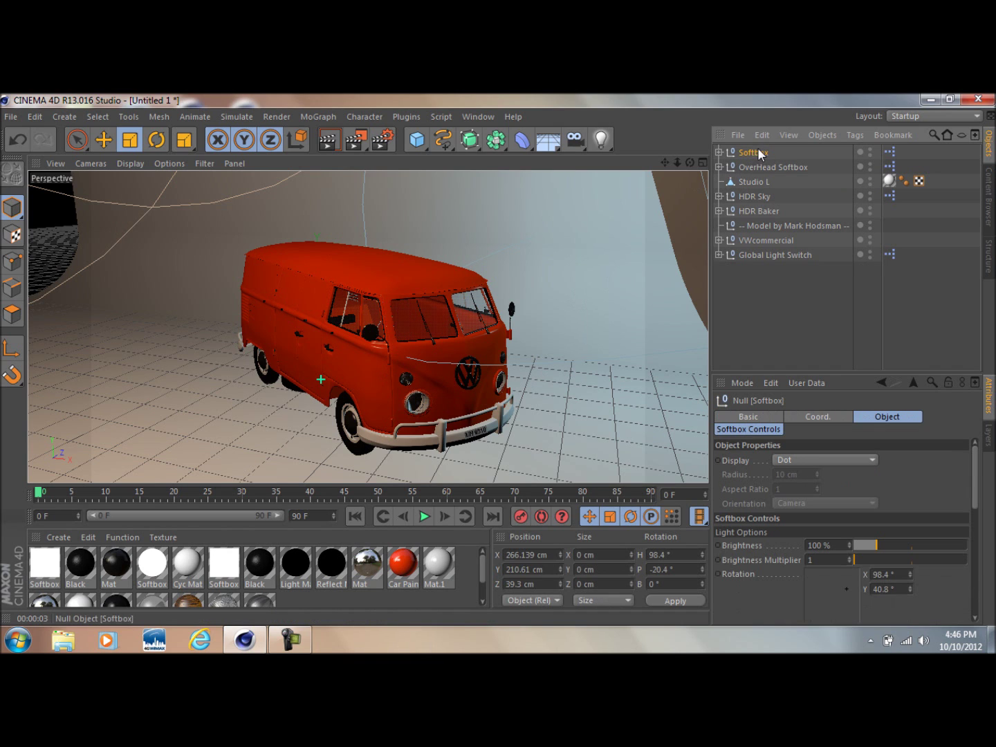
{"action": "left_click", "coordinate": [759, 169]}
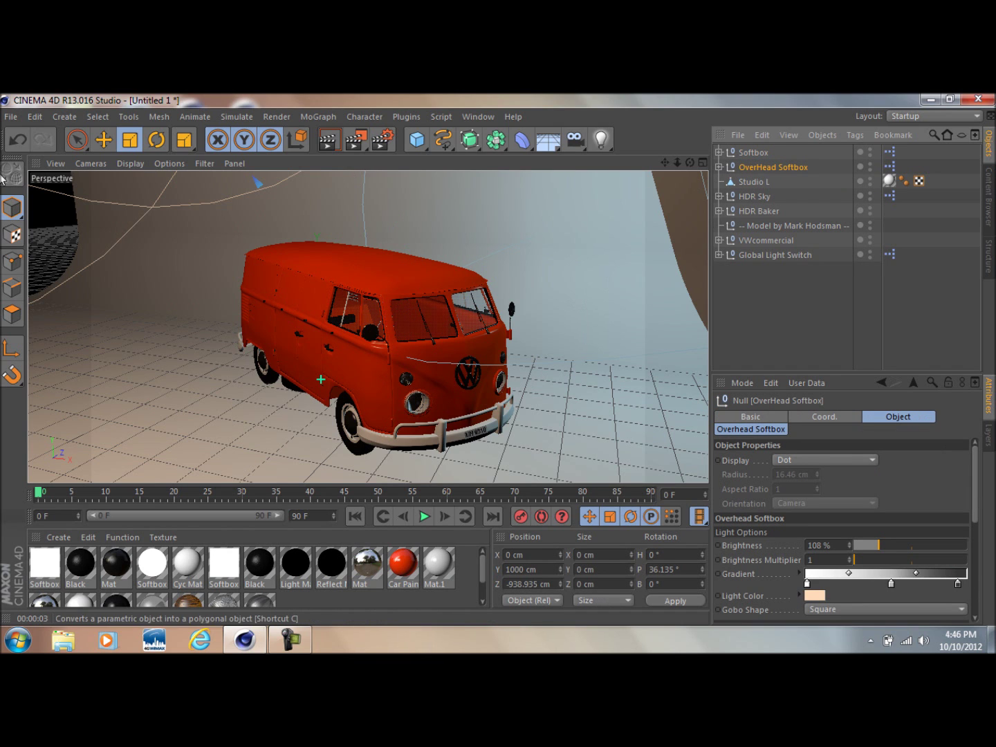
{"action": "left_click", "coordinate": [11, 115]}
{"action": "left_click", "coordinate": [27, 140]}
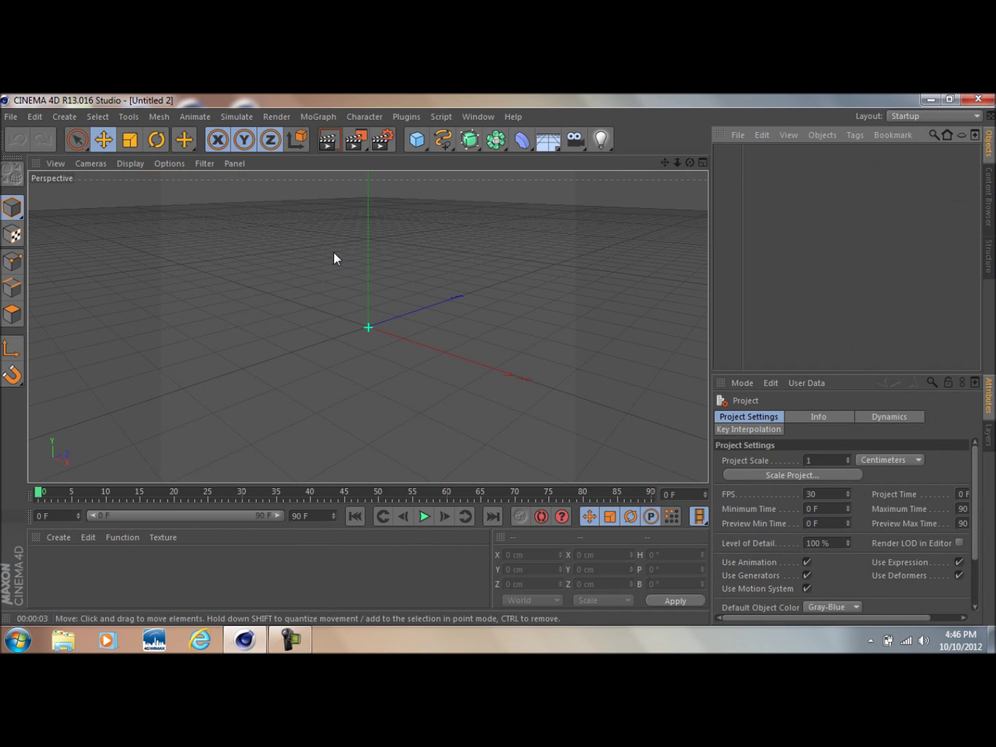
Open the Content Browser on the GreyscalegorillaHDRILightKitPro1.5 presets and reposition its window
{"action": "left_click", "coordinate": [486, 119]}
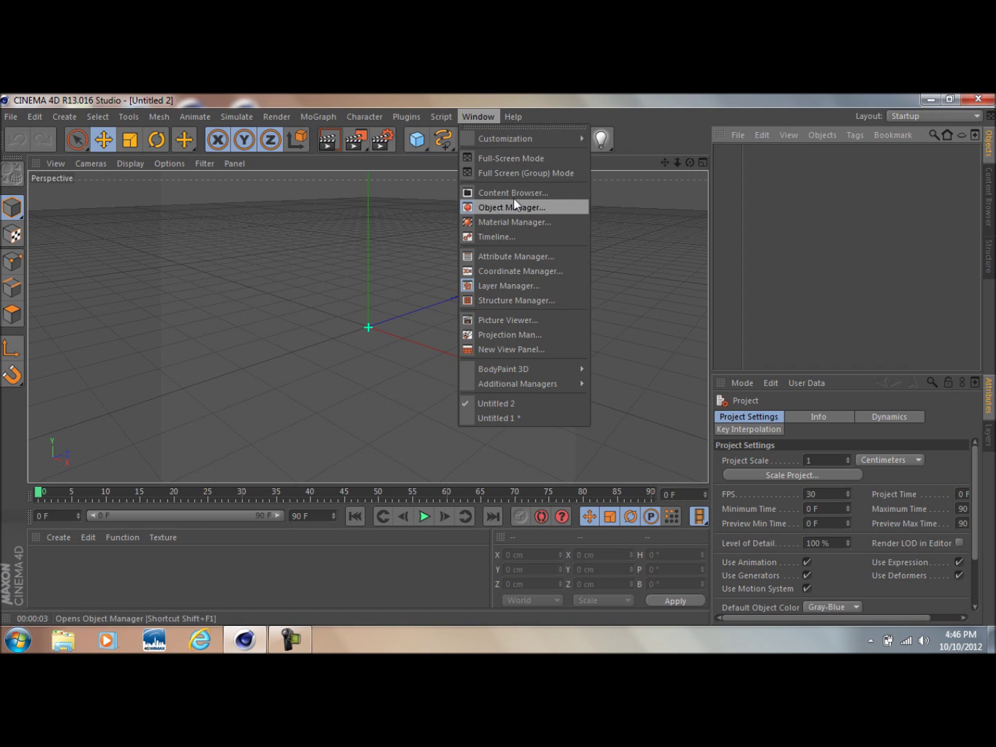
{"action": "left_click", "coordinate": [557, 109]}
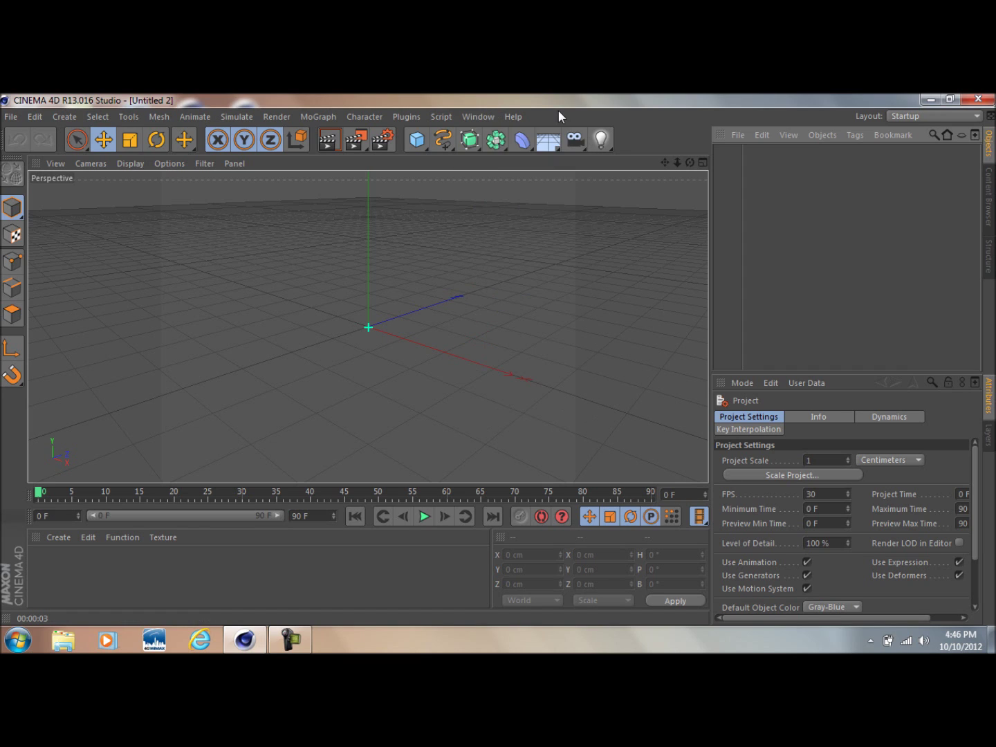
{"action": "left_click", "coordinate": [478, 118]}
{"action": "left_click", "coordinate": [502, 193]}
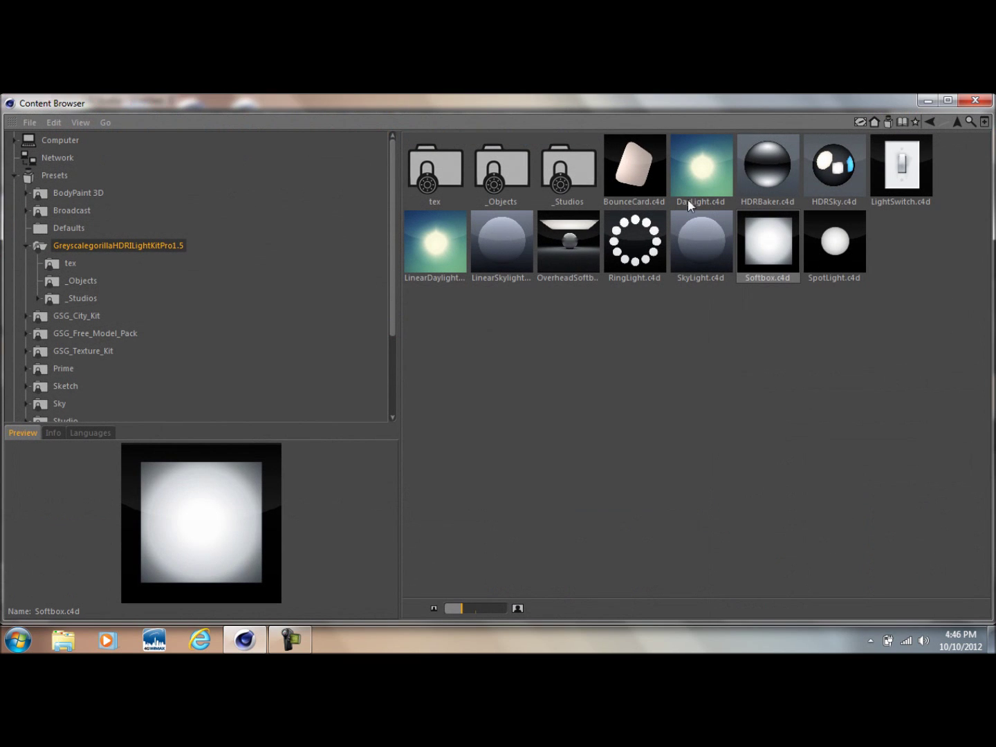
{"action": "left_click_drag", "start_coordinate": [747, 106], "coordinate": [759, 114]}
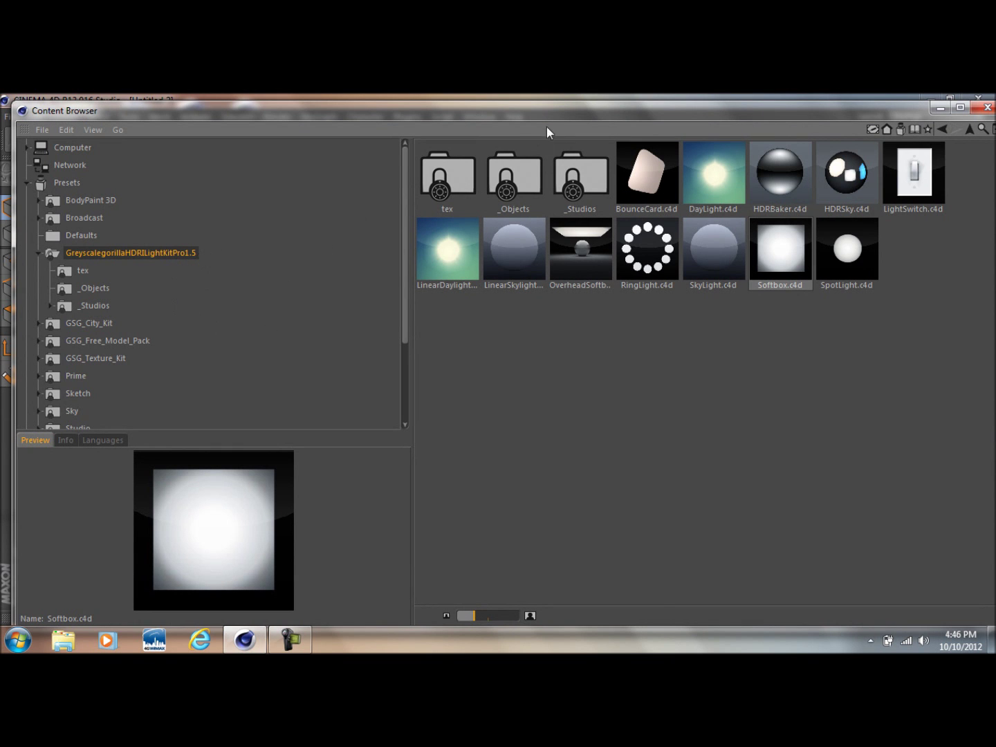
{"action": "left_click_drag", "start_coordinate": [547, 113], "coordinate": [526, 165]}
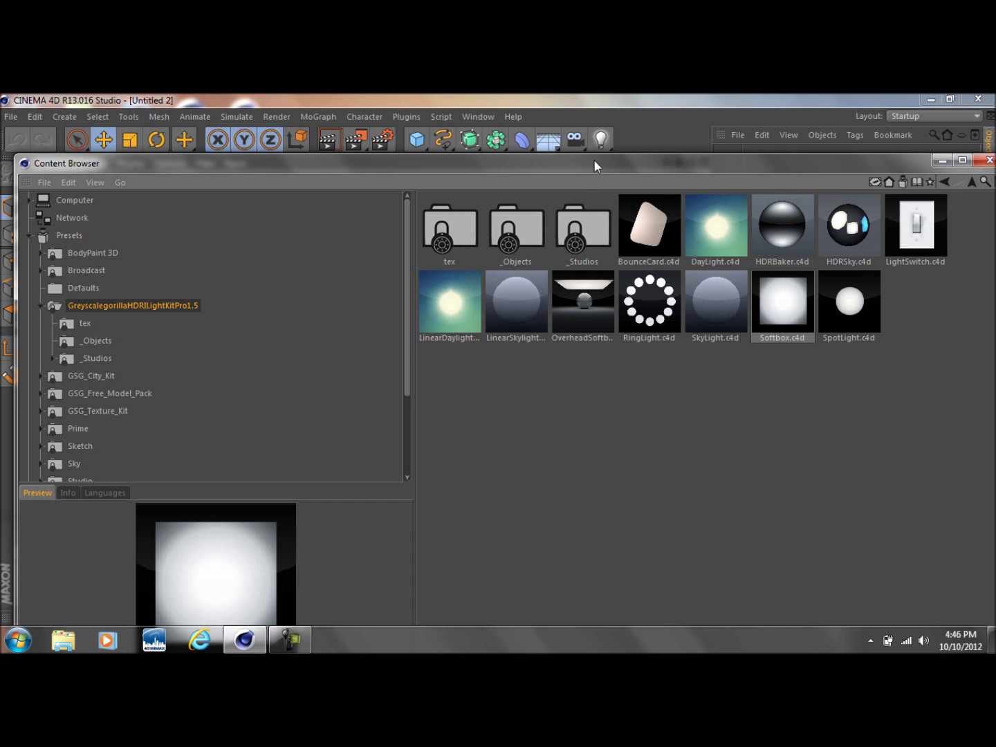
{"action": "left_click_drag", "start_coordinate": [594, 166], "coordinate": [530, 128]}
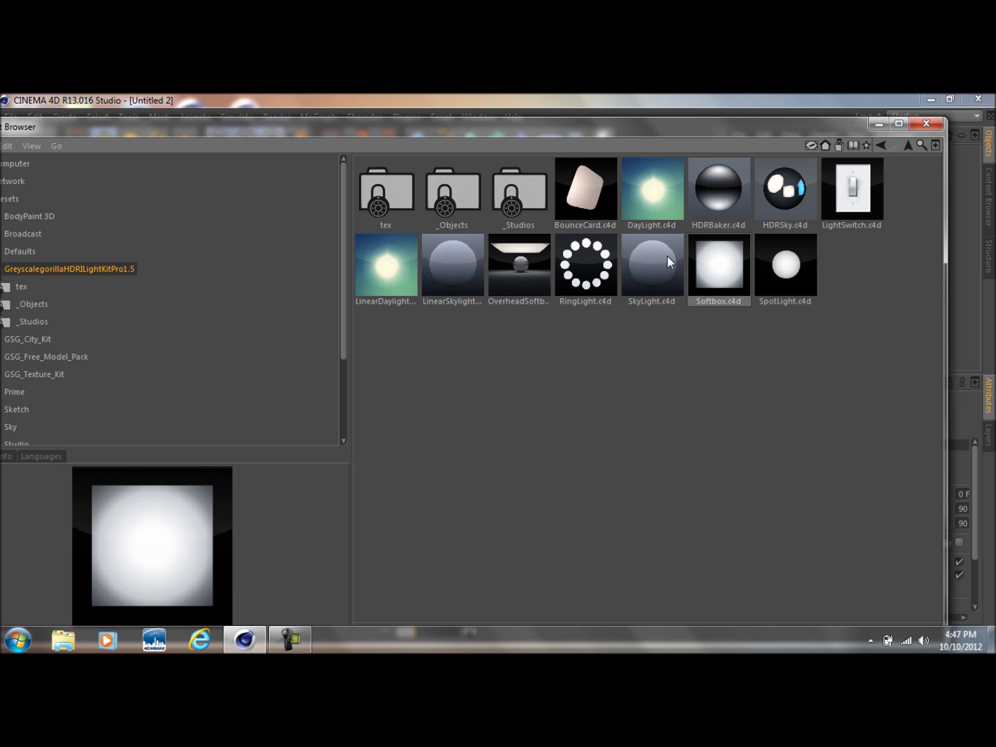
{"action": "mouse_move", "coordinate": [737, 136]}
{"action": "left_mouse_down"}
{"action": "mouse_move", "coordinate": [751, 347]}
{"action": "mouse_move", "coordinate": [738, 148]}
{"action": "left_mouse_up"}
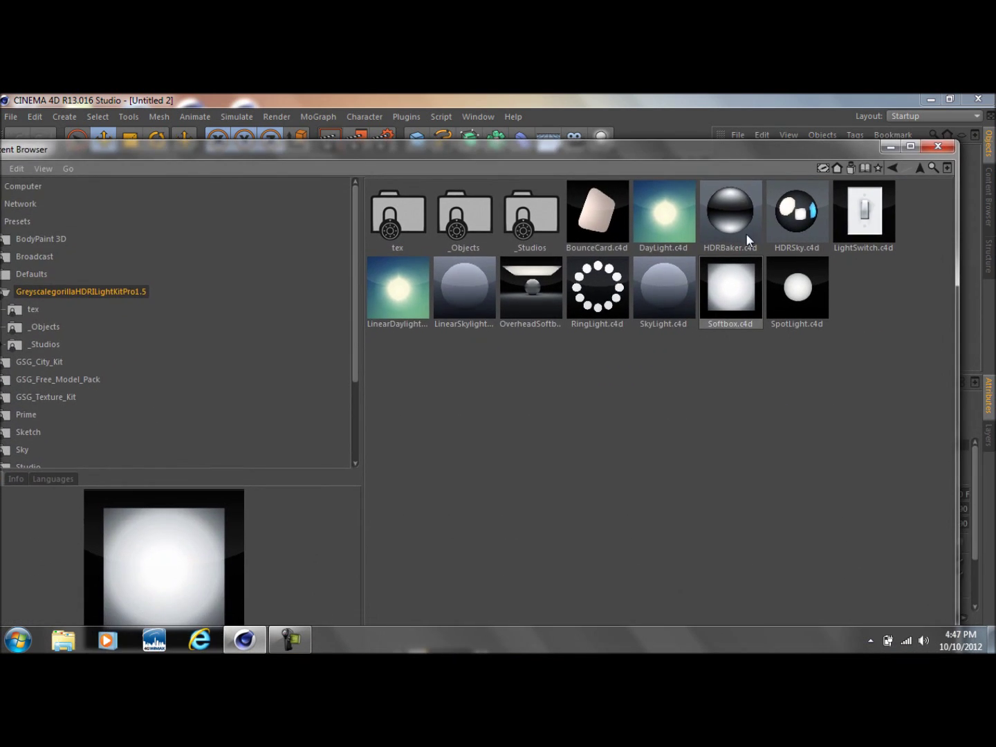
Add the HDRBaker, HDRSky, overhead softbox and Softbox presets from the light kit to the scene
{"action": "double_click", "coordinate": [732, 228]}
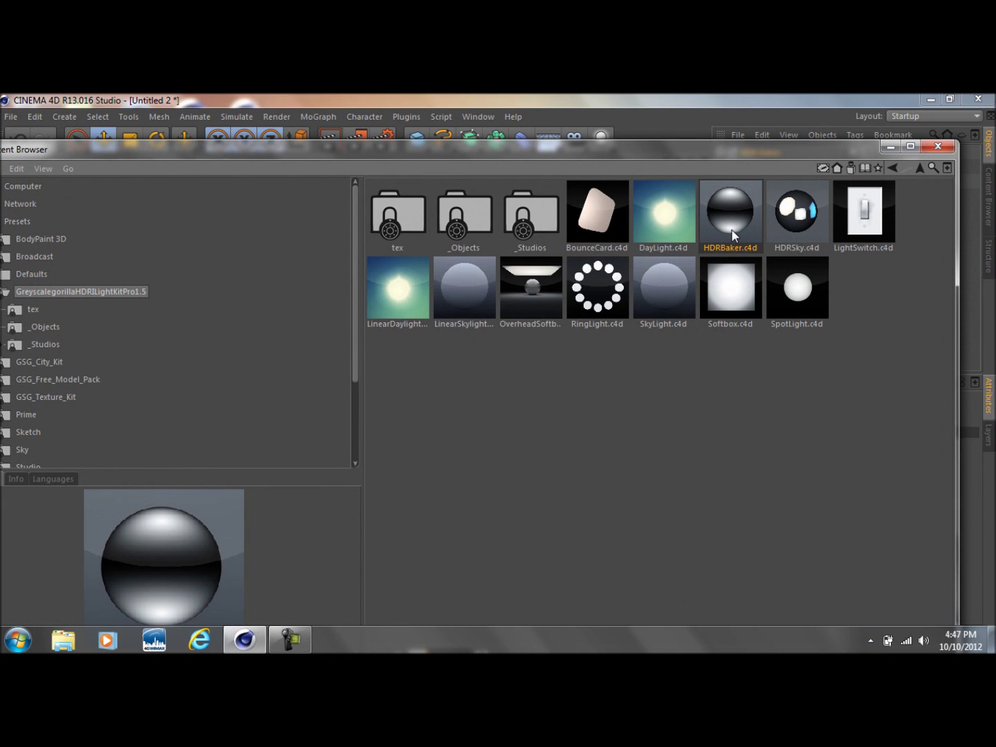
{"action": "left_click", "coordinate": [792, 228]}
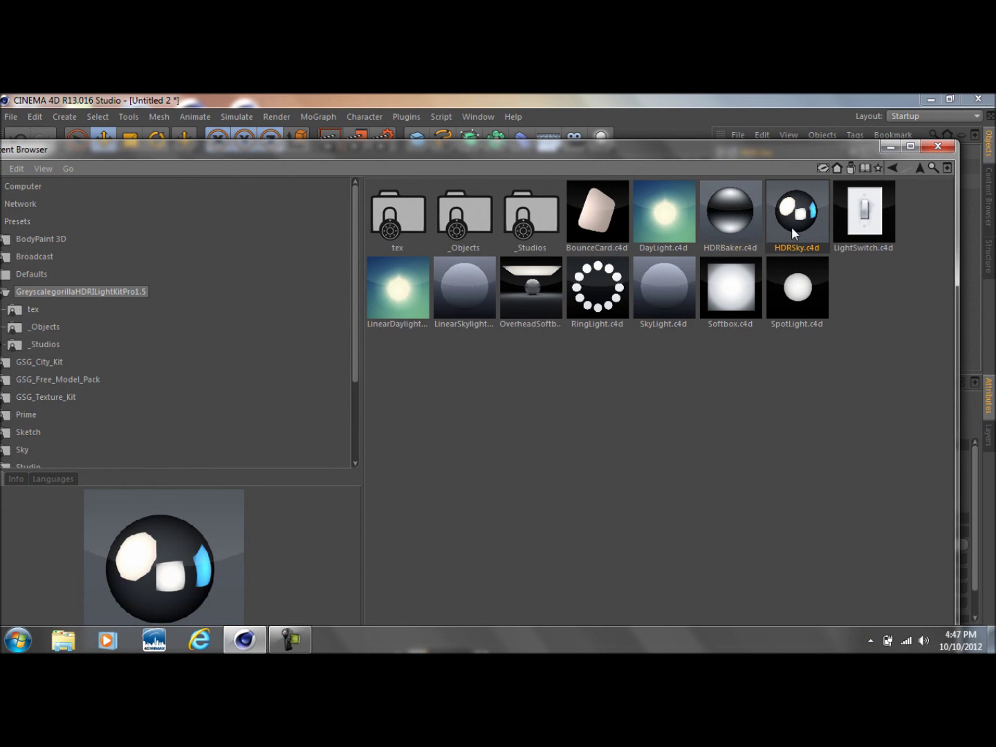
{"action": "left_click", "coordinate": [536, 297]}
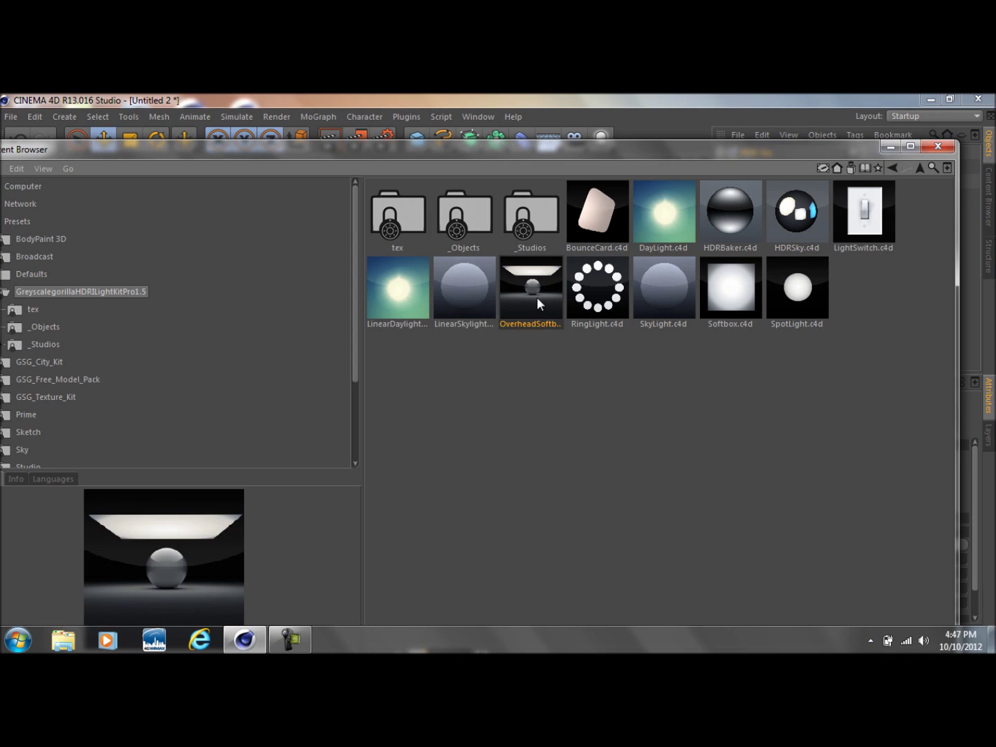
{"action": "left_click", "coordinate": [736, 314]}
Add the StudioL preset from the light kit's _Studios folder to the scene and close the Content Browser
{"action": "double_click", "coordinate": [525, 228]}
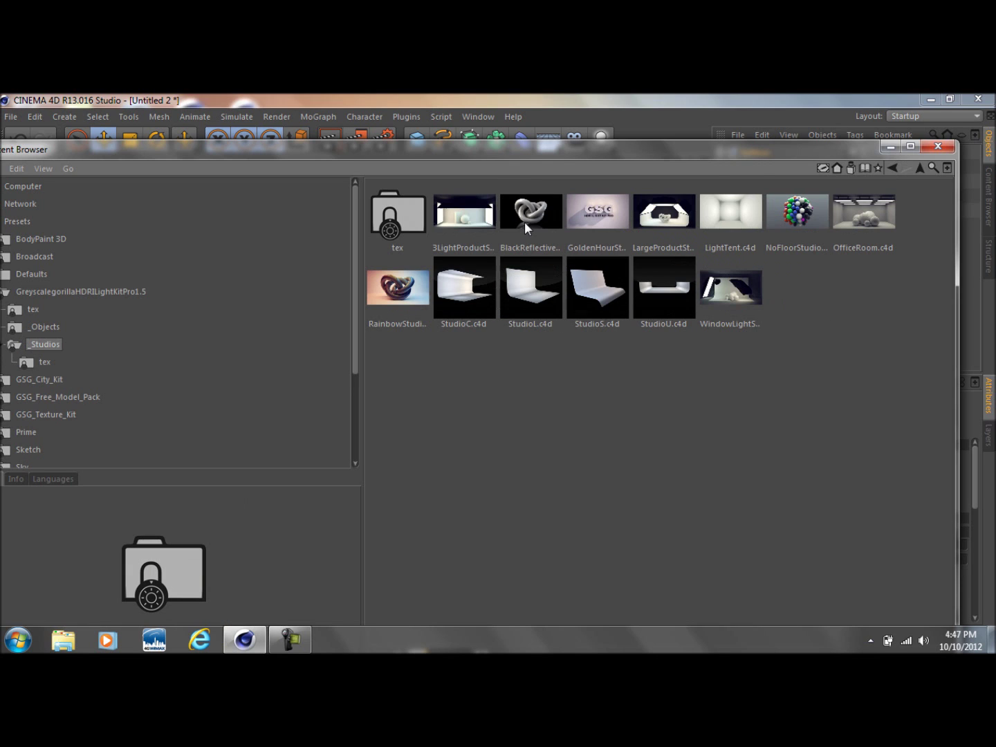
{"action": "left_click", "coordinate": [539, 304]}
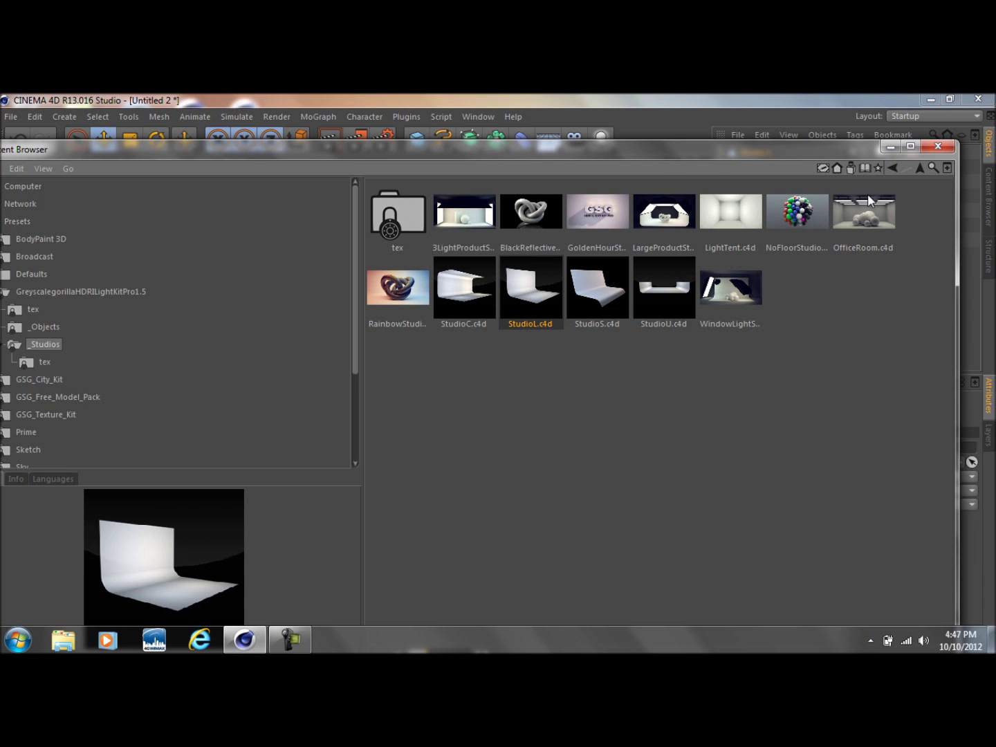
{"action": "left_click", "coordinate": [933, 147]}
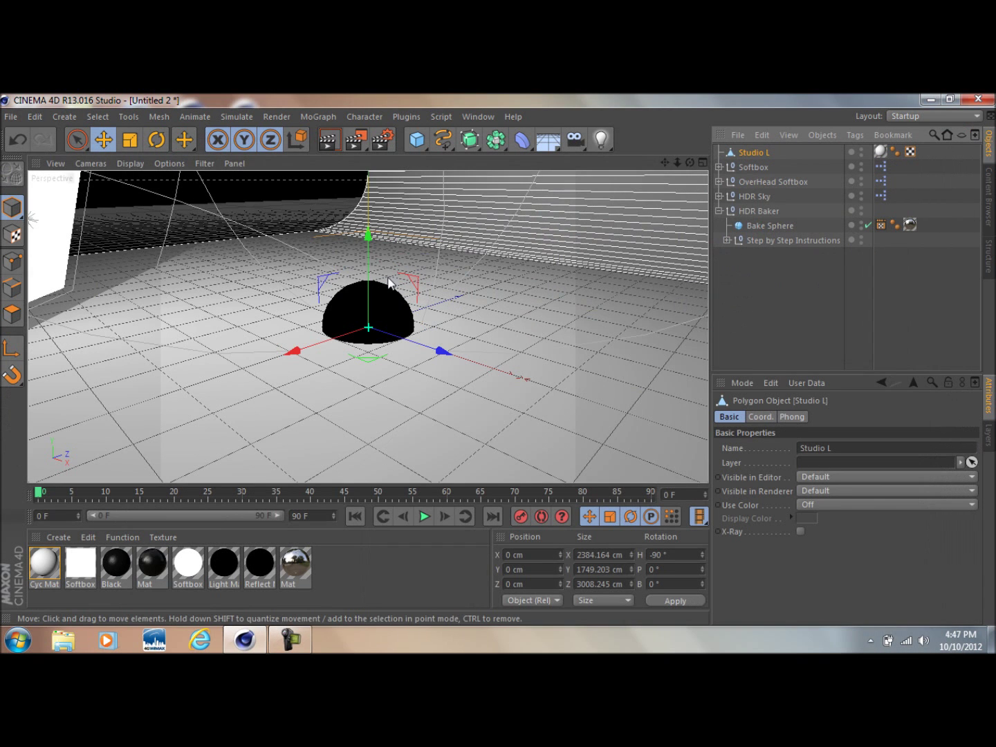
{"action": "left_click_drag", "start_coordinate": [378, 203], "coordinate": [385, 236]}
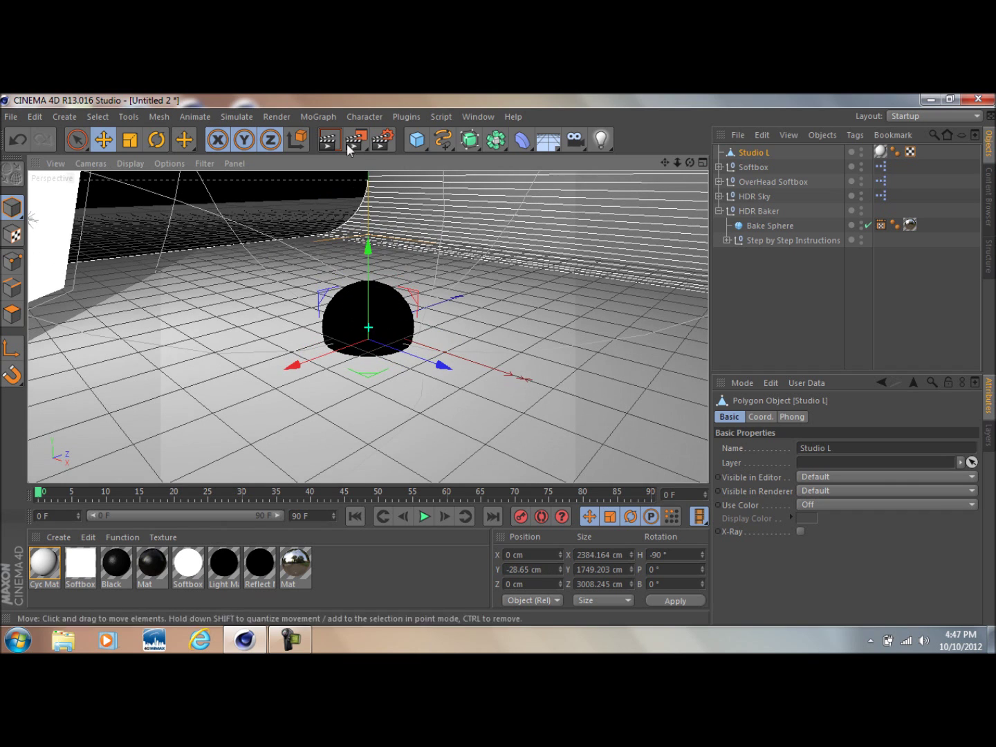
{"action": "left_click", "coordinate": [35, 116]}
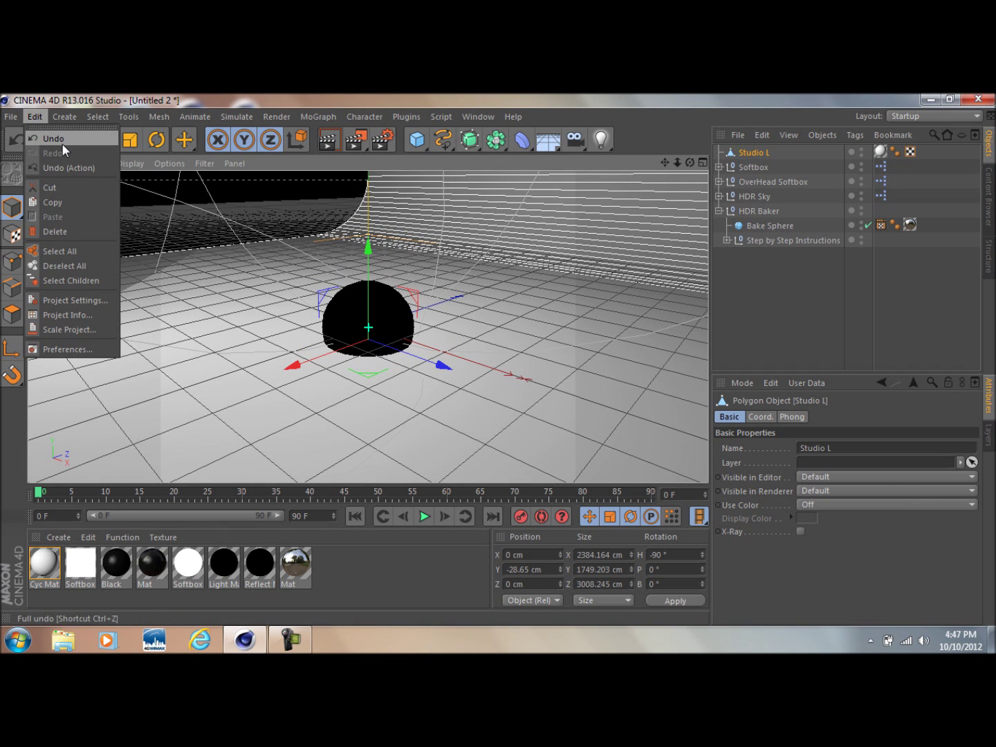
{"action": "left_click", "coordinate": [61, 141]}
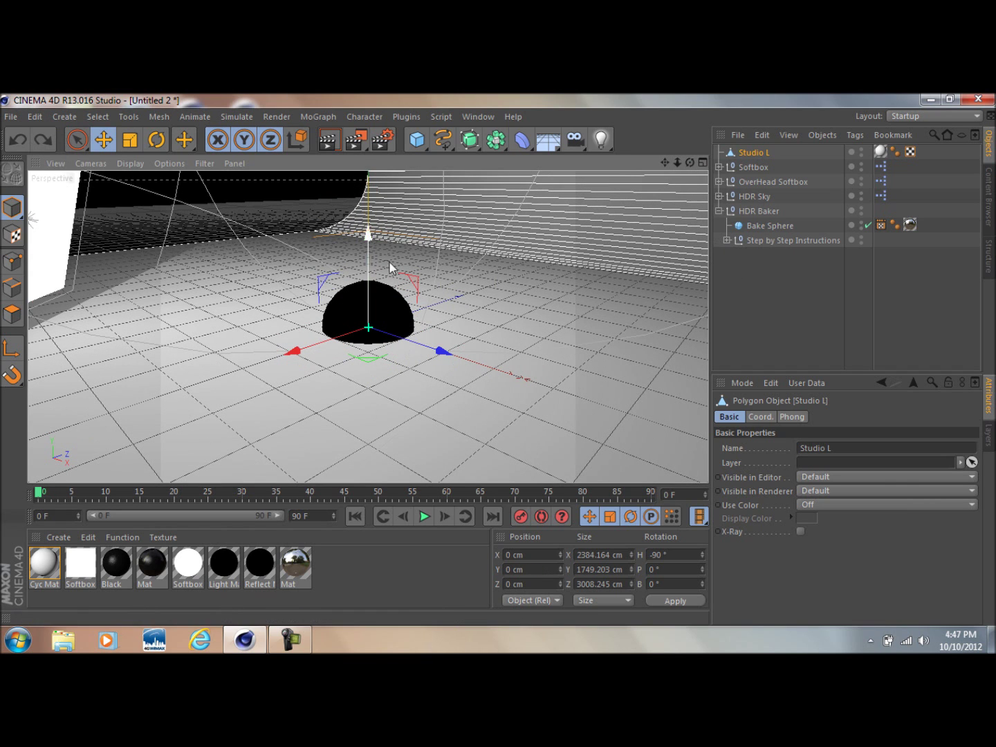
Orbit the perspective view to face the studio backdrop more directly and collapse the HDR Baker group
{"action": "left_click_drag", "start_coordinate": [690, 163], "coordinate": [716, 180]}
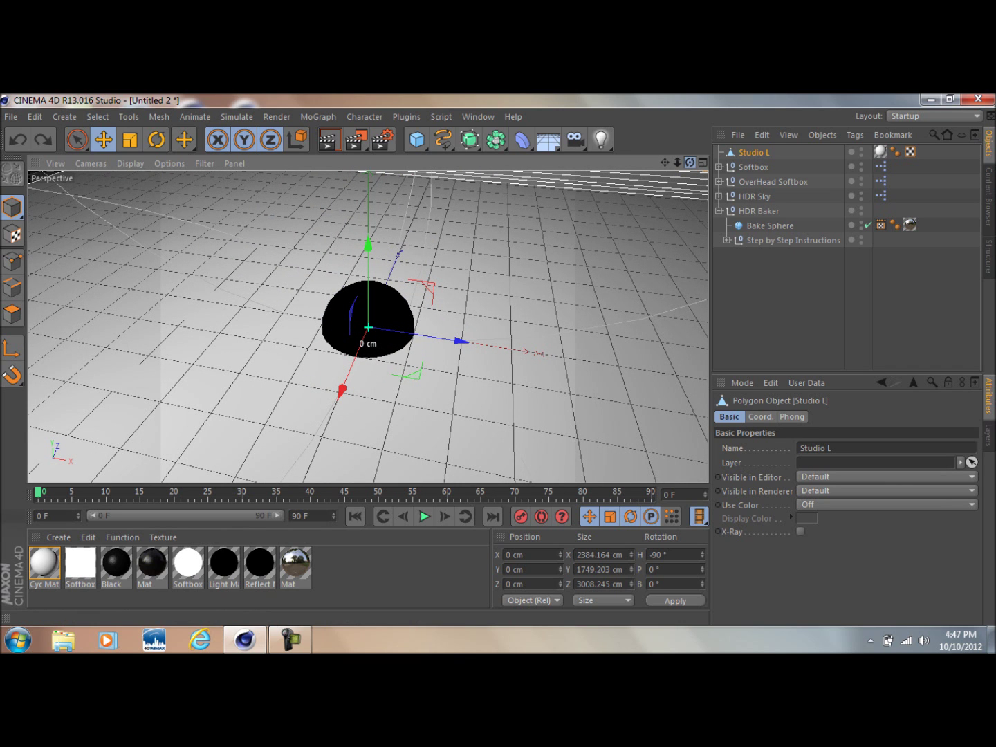
{"action": "mouse_move", "coordinate": [686, 163]}
{"action": "left_mouse_down"}
{"action": "mouse_move", "coordinate": [681, 170]}
{"action": "mouse_move", "coordinate": [690, 158]}
{"action": "left_mouse_up"}
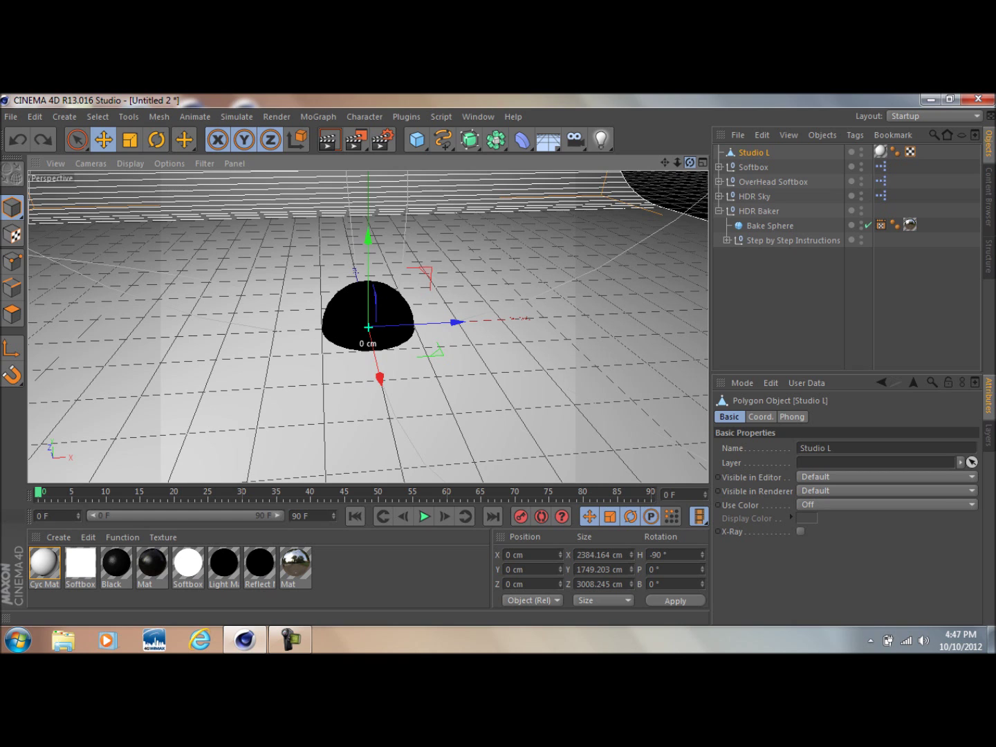
{"action": "left_click_drag", "start_coordinate": [689, 162], "coordinate": [689, 166]}
{"action": "left_click", "coordinate": [719, 210]}
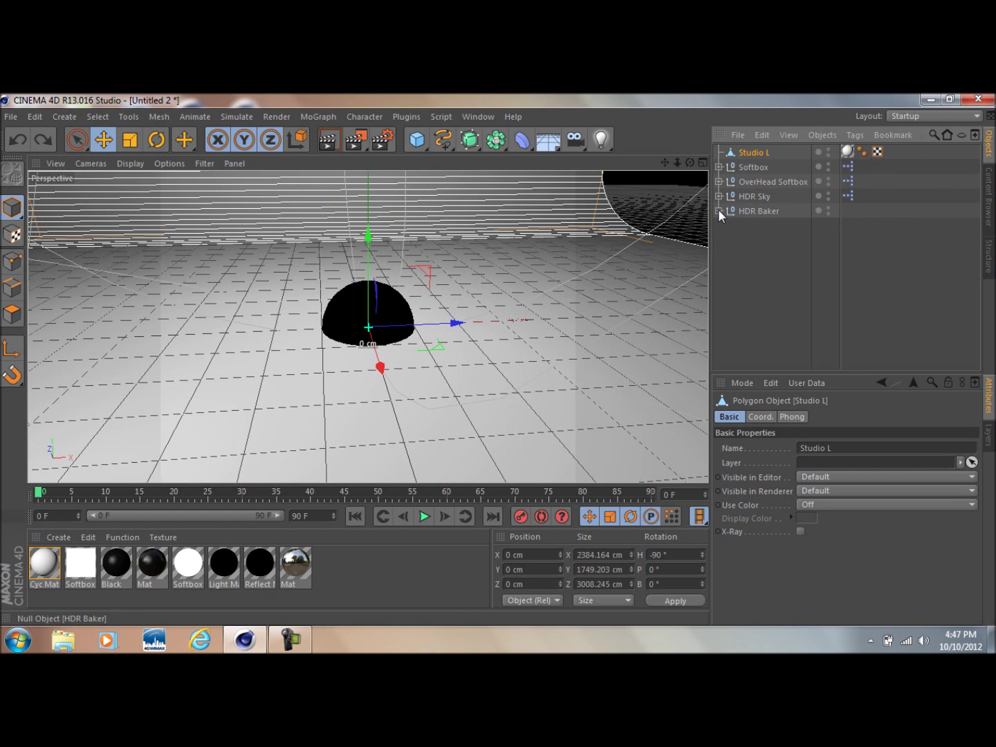
Open the render settings, check the output options and set the saved image format to PNG
{"action": "left_click", "coordinate": [378, 142]}
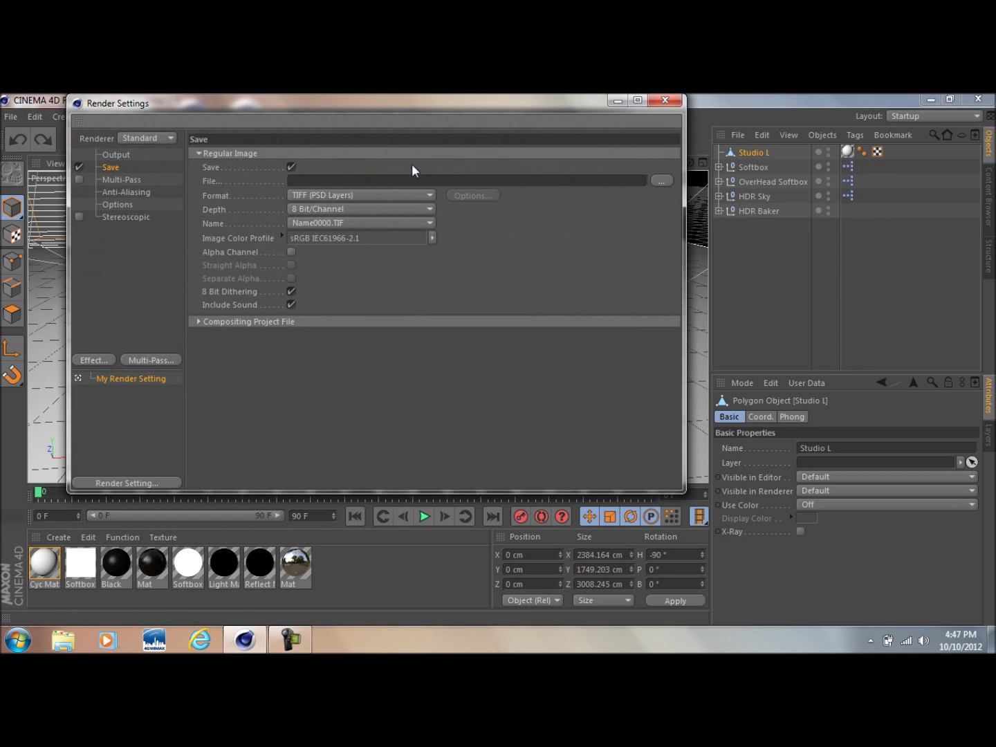
{"action": "left_click_drag", "start_coordinate": [193, 106], "coordinate": [346, 154]}
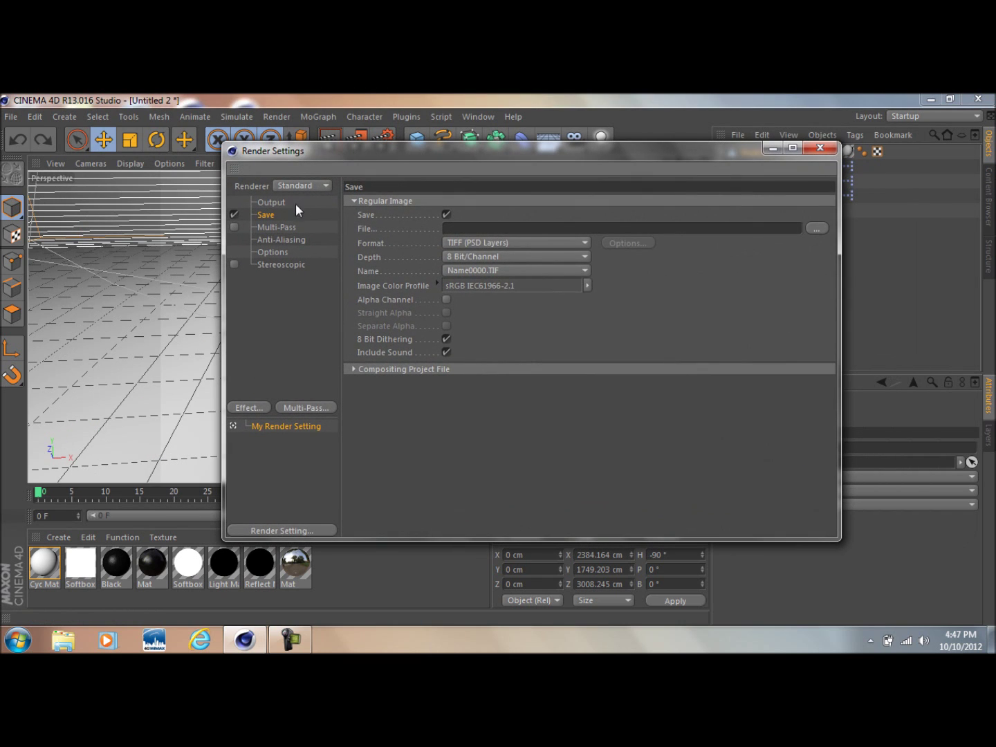
{"action": "left_click", "coordinate": [276, 204]}
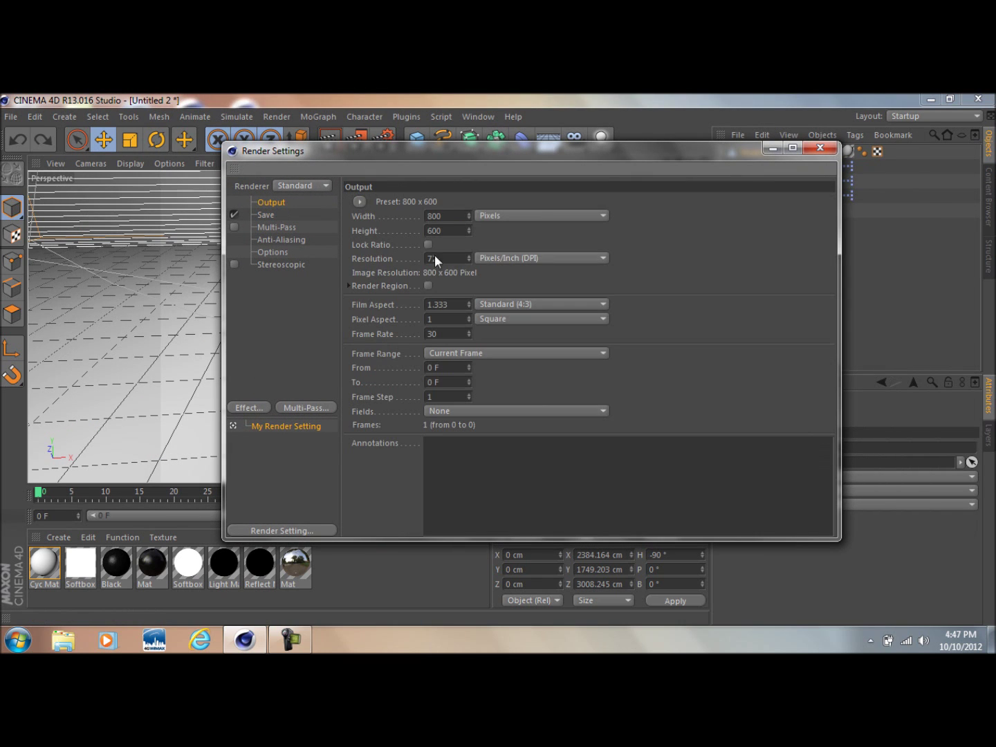
{"action": "left_click", "coordinate": [275, 214]}
{"action": "left_click", "coordinate": [501, 242]}
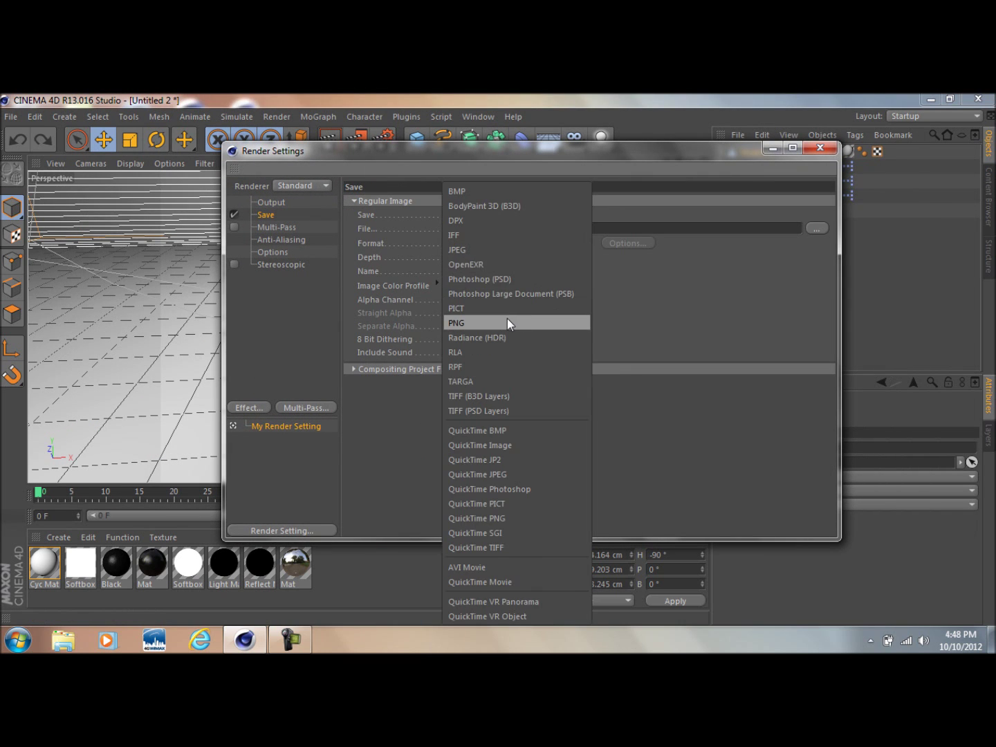
{"action": "left_click", "coordinate": [508, 319]}
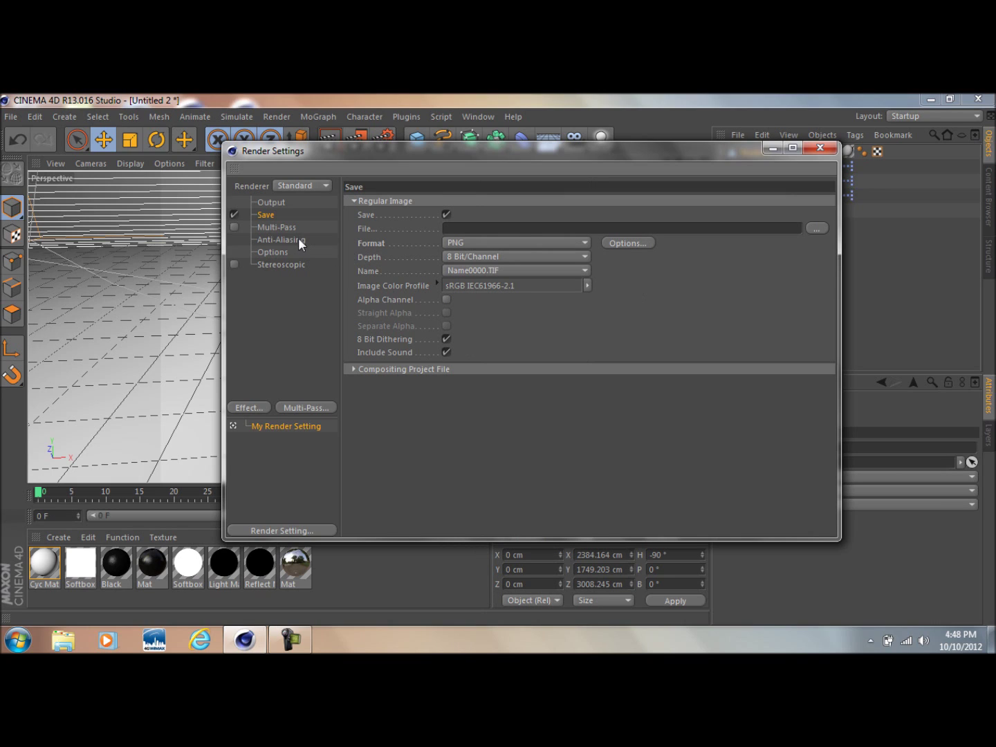
Add the Ambient Occlusion and Global Illumination effects to the render settings
{"action": "left_click", "coordinate": [250, 408]}
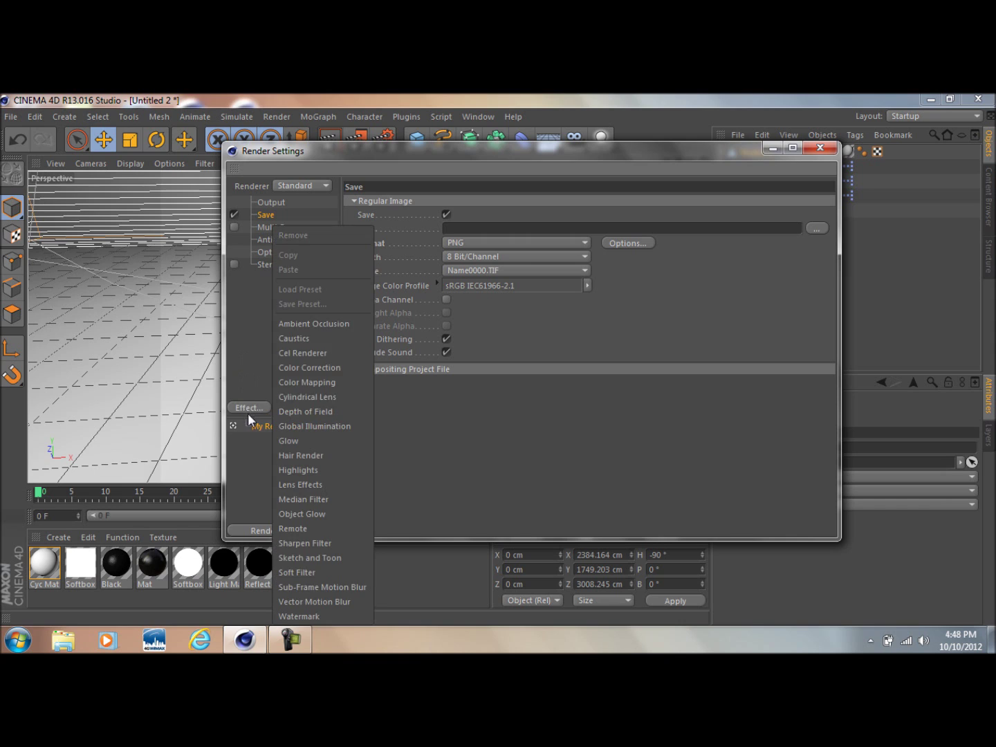
{"action": "left_click", "coordinate": [295, 323]}
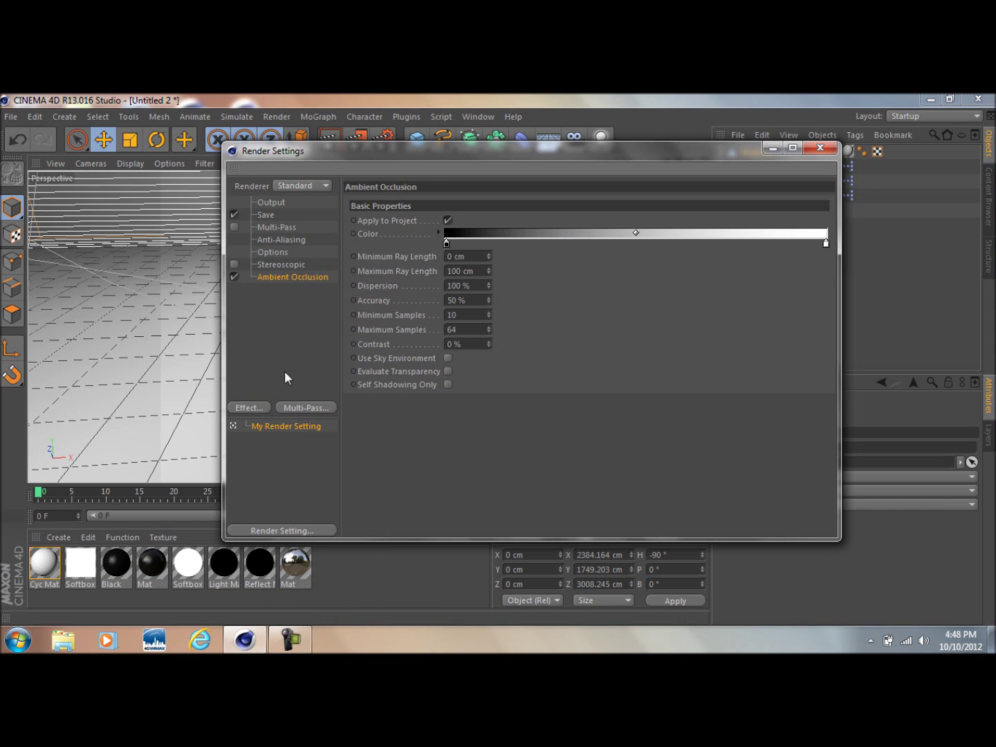
{"action": "left_click", "coordinate": [256, 410]}
{"action": "left_click", "coordinate": [315, 426]}
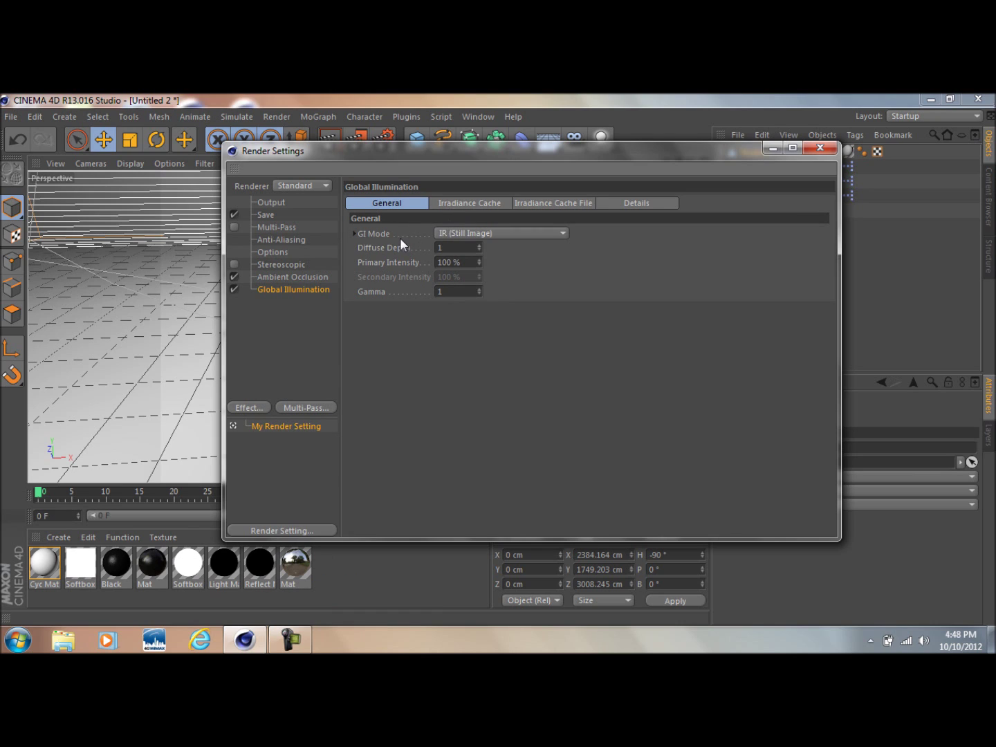
Set Global Illumination to IR + QMC (Still Image) mode with a gamma of 1.8 and a diffuse depth of 2
{"action": "left_click", "coordinate": [473, 234]}
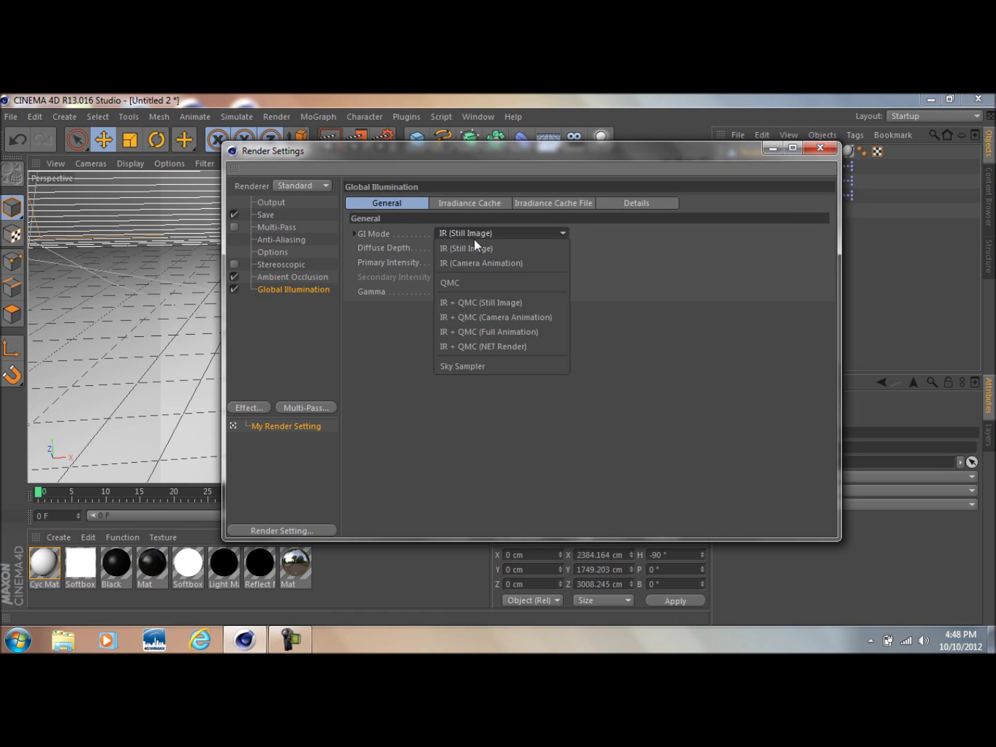
{"action": "left_click", "coordinate": [491, 308]}
{"action": "left_click", "coordinate": [447, 292]}
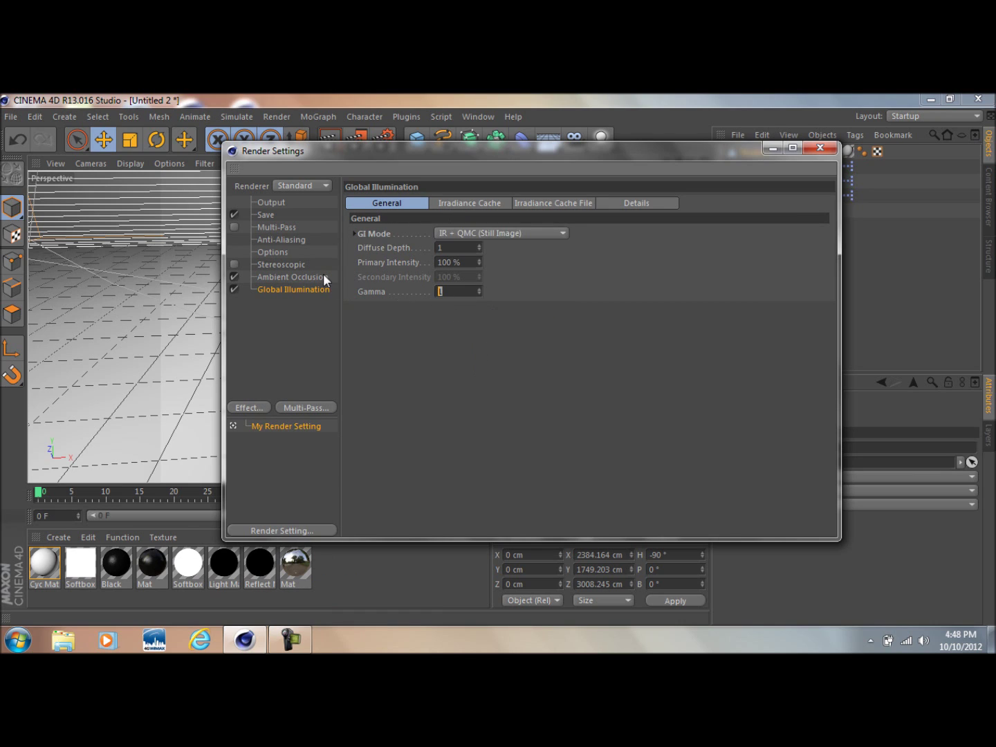
{"action": "type", "text": "1.8"}
{"action": "key", "text": "Return"}
{"action": "left_click", "coordinate": [445, 247]}
{"action": "type", "text": "2"}
{"action": "key", "text": "Return"}
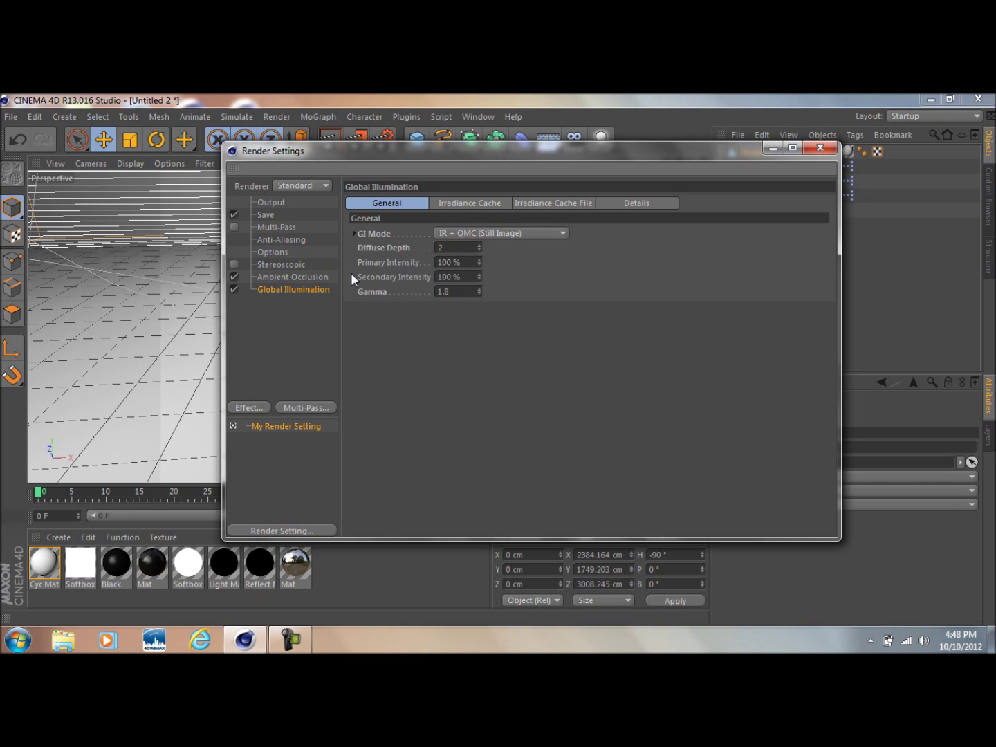
Set the Global Illumination irradiance cache to Low stochastic samples and Low record density
{"action": "left_click", "coordinate": [490, 208]}
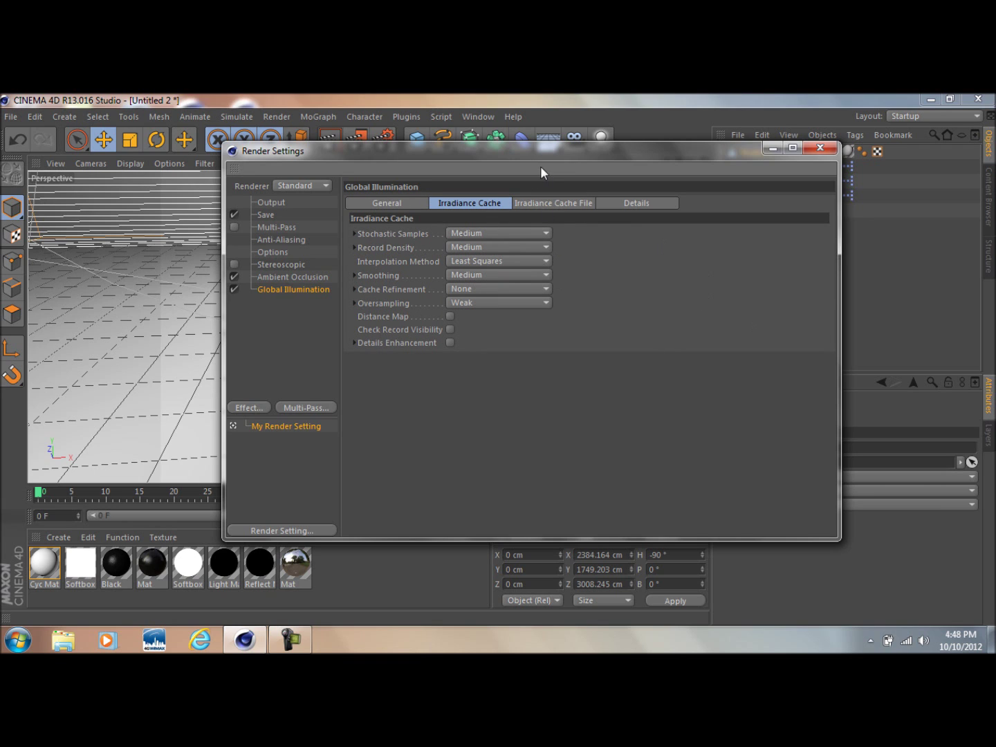
{"action": "left_click_drag", "start_coordinate": [541, 167], "coordinate": [508, 172]}
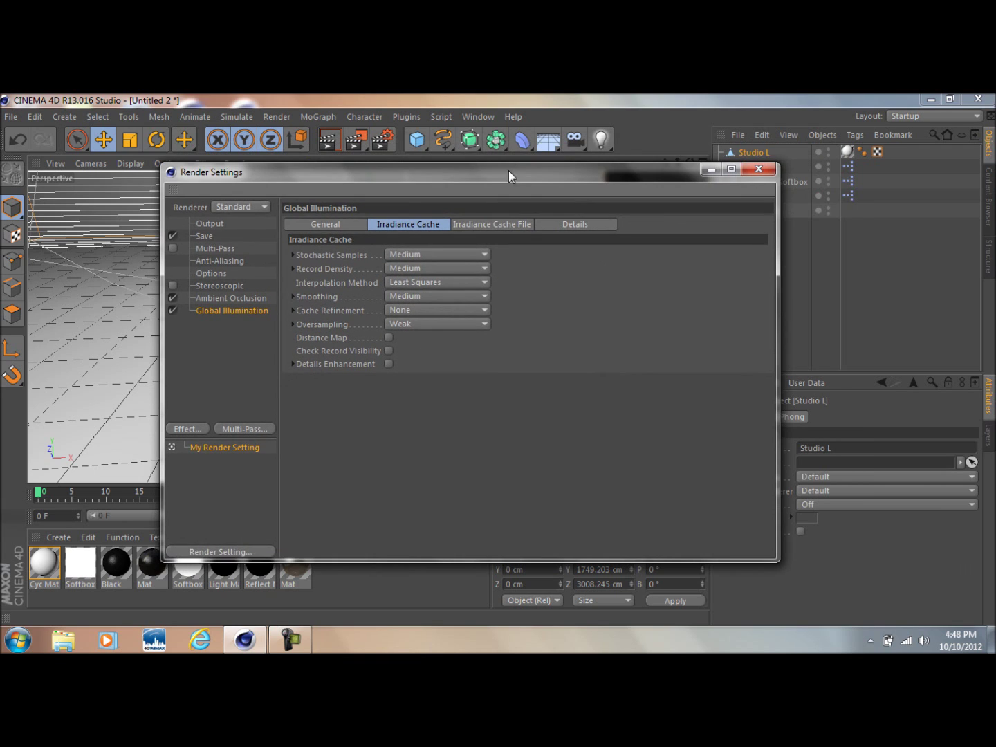
{"action": "left_click", "coordinate": [430, 254]}
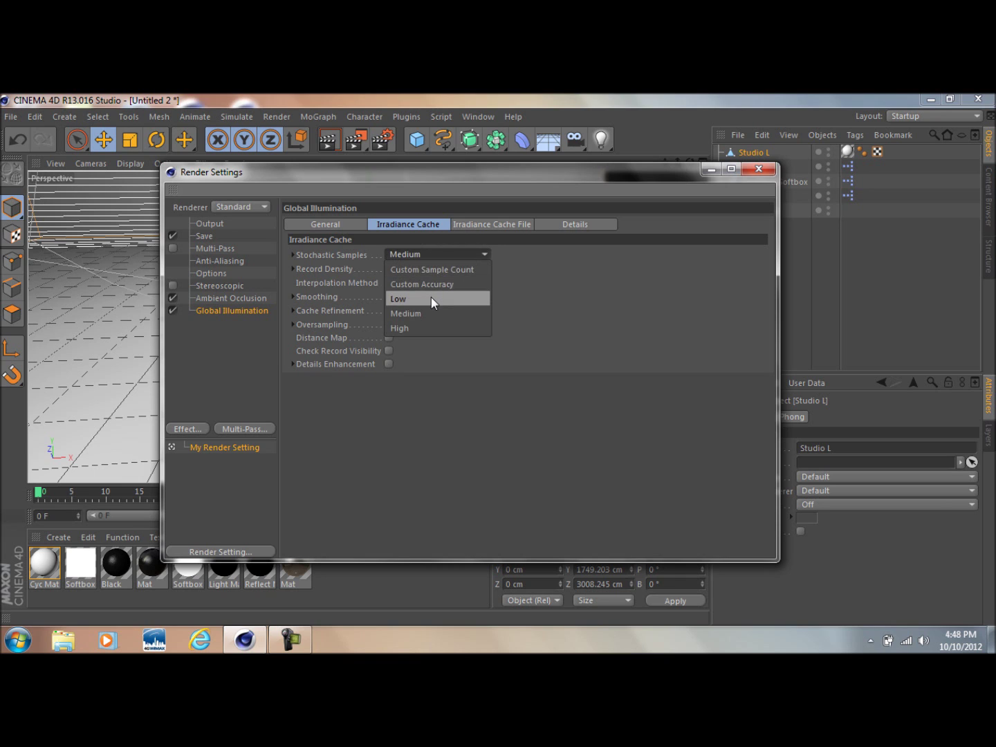
{"action": "left_click", "coordinate": [431, 297]}
{"action": "left_click", "coordinate": [434, 269]}
{"action": "left_click", "coordinate": [424, 311]}
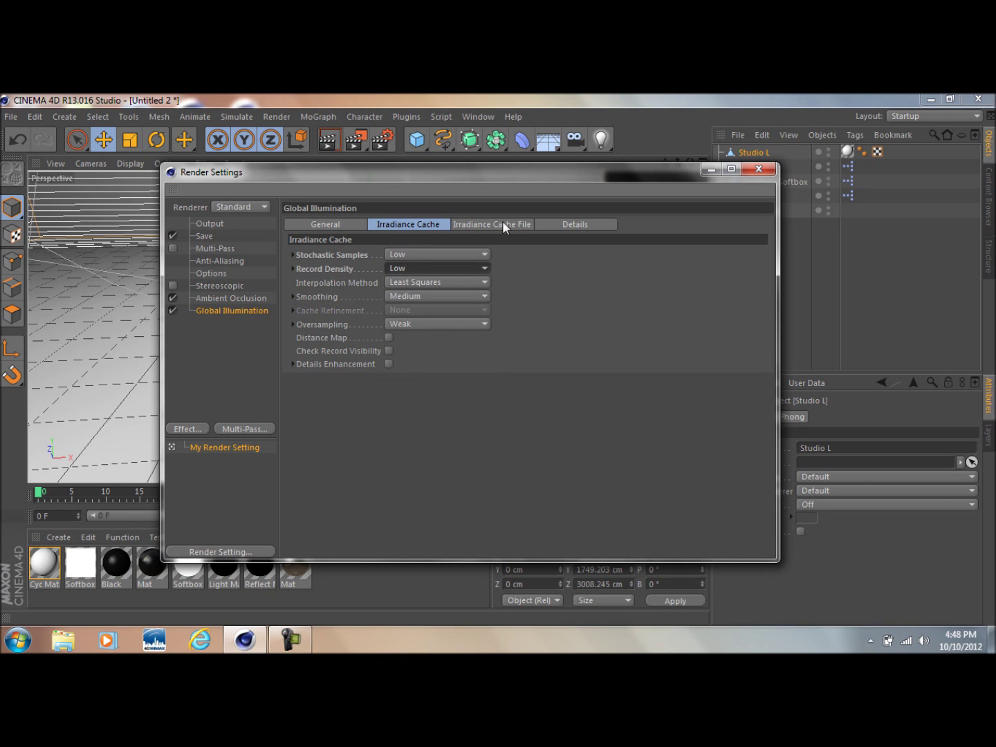
Try Medium for the irradiance cache's stochastic samples and return them to Low
{"action": "left_click_drag", "start_coordinate": [469, 176], "coordinate": [544, 171]}
{"action": "left_click", "coordinate": [291, 270]}
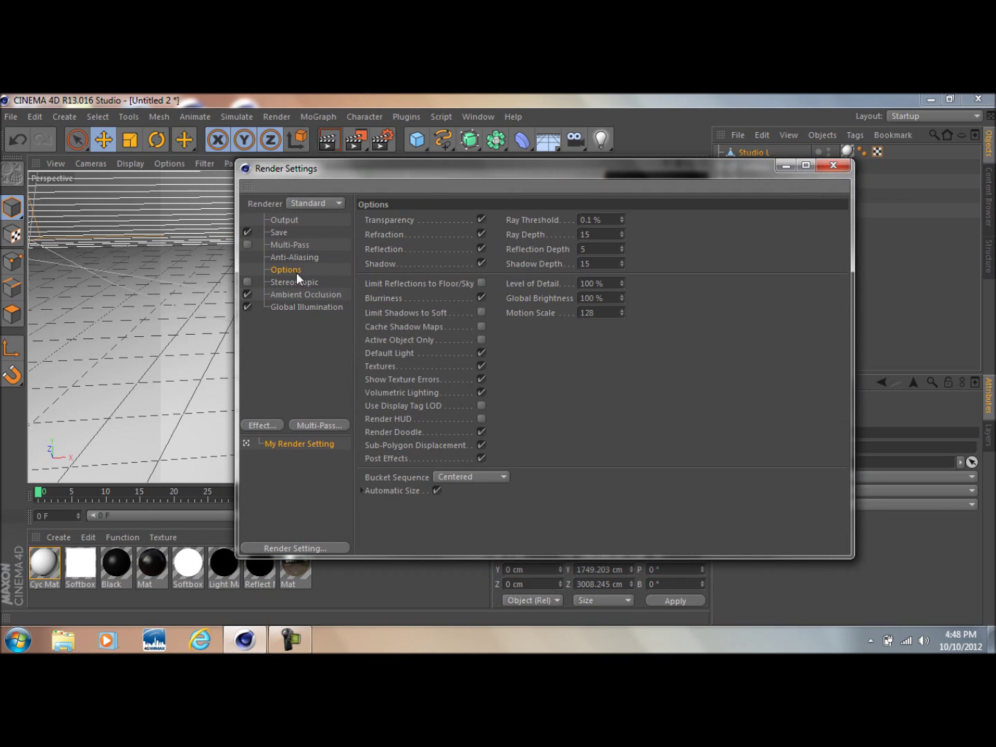
{"action": "left_click", "coordinate": [307, 284]}
{"action": "left_click", "coordinate": [306, 307]}
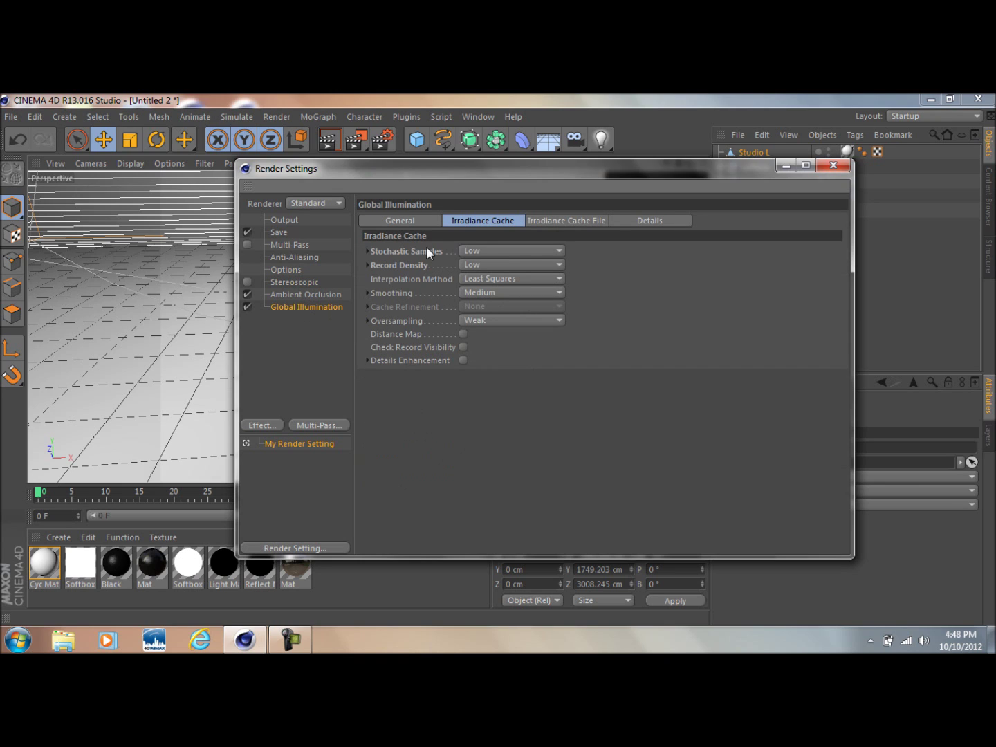
{"action": "left_click", "coordinate": [478, 251]}
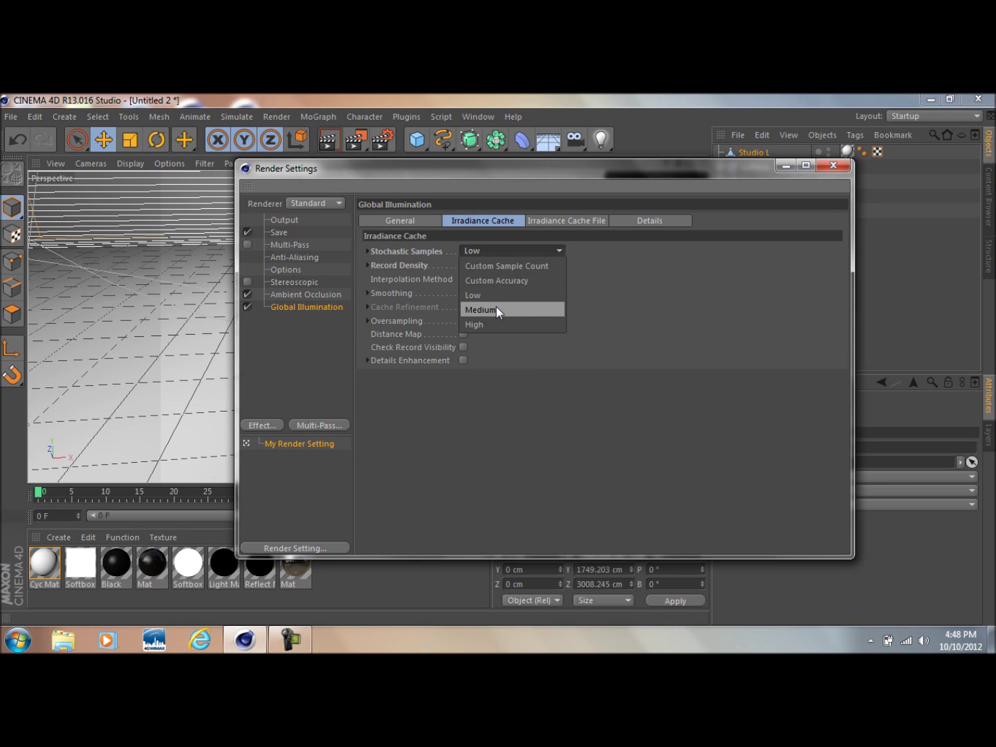
{"action": "left_click", "coordinate": [496, 308]}
{"action": "left_click", "coordinate": [492, 251]}
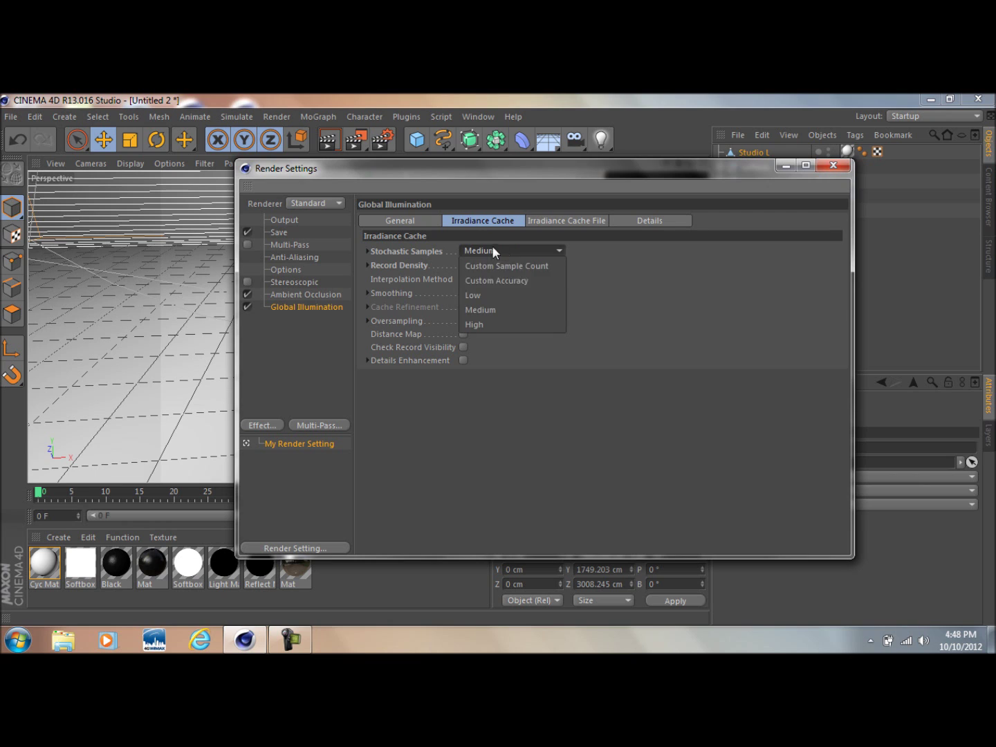
{"action": "left_click", "coordinate": [469, 292]}
Try the Best anti-aliasing mode for the render and set it back to Geometry
{"action": "left_click", "coordinate": [309, 294]}
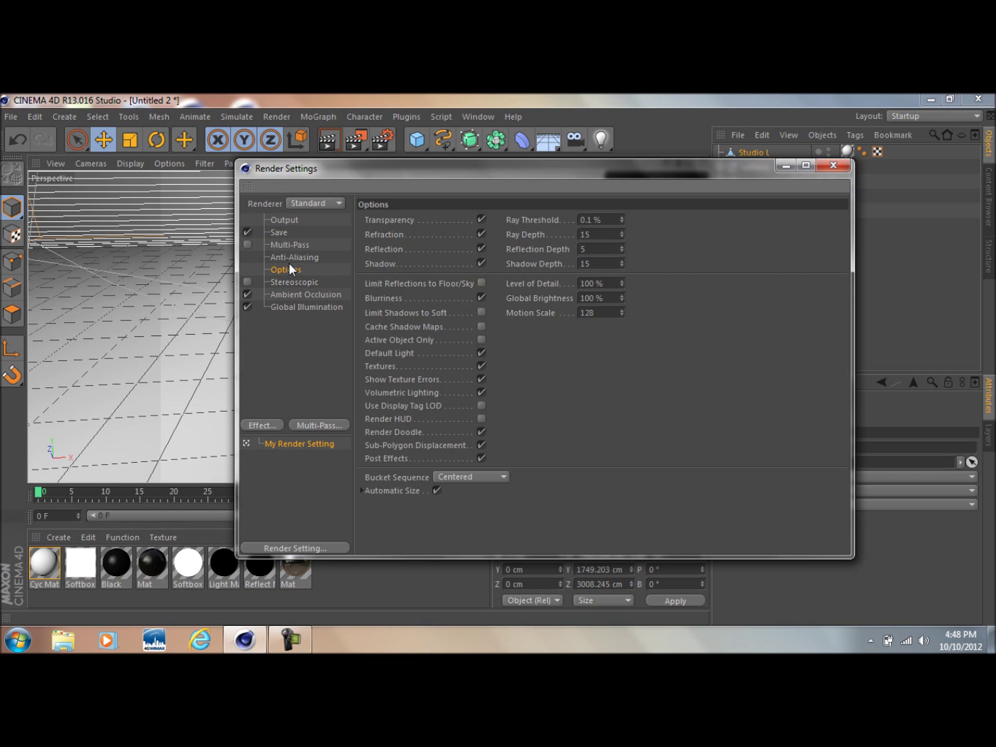
{"action": "left_click", "coordinate": [304, 258]}
{"action": "left_click_drag", "start_coordinate": [475, 169], "coordinate": [415, 187]}
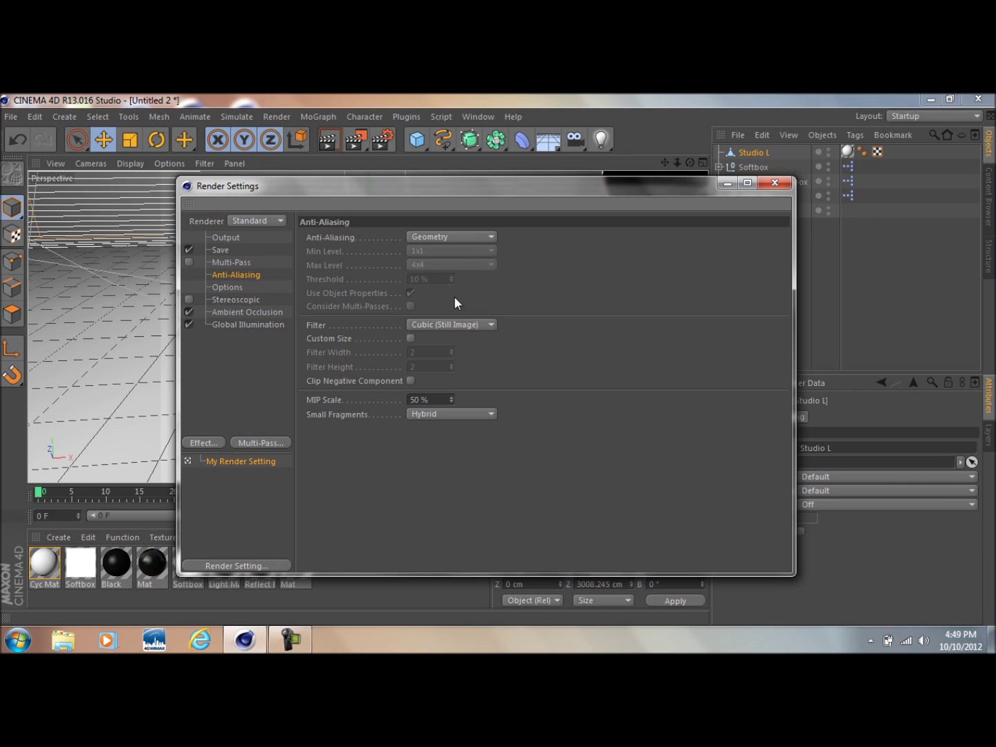
{"action": "left_click", "coordinate": [469, 237]}
{"action": "left_click", "coordinate": [448, 284]}
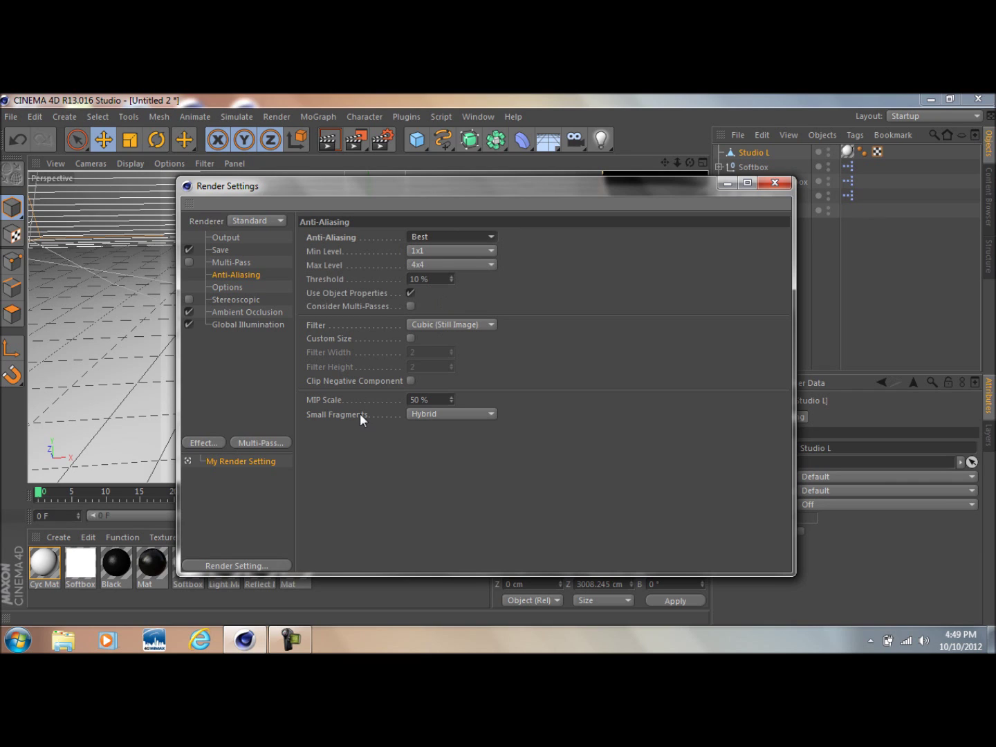
{"action": "left_click", "coordinate": [483, 237]}
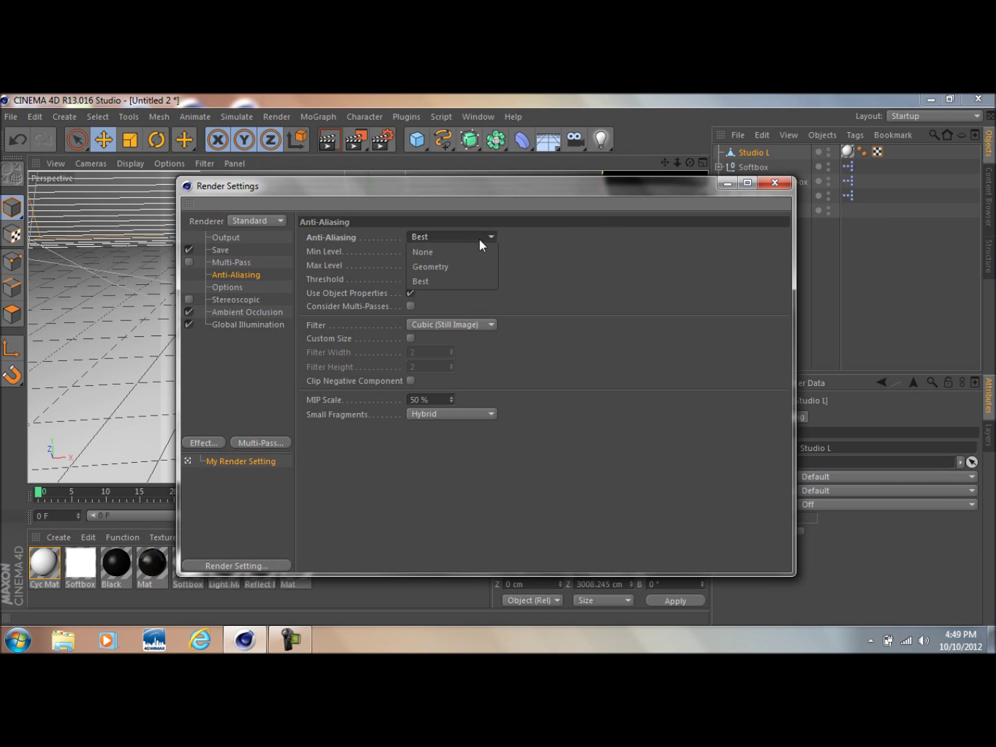
{"action": "left_click", "coordinate": [460, 266]}
{"action": "left_click_drag", "start_coordinate": [586, 189], "coordinate": [534, 213]}
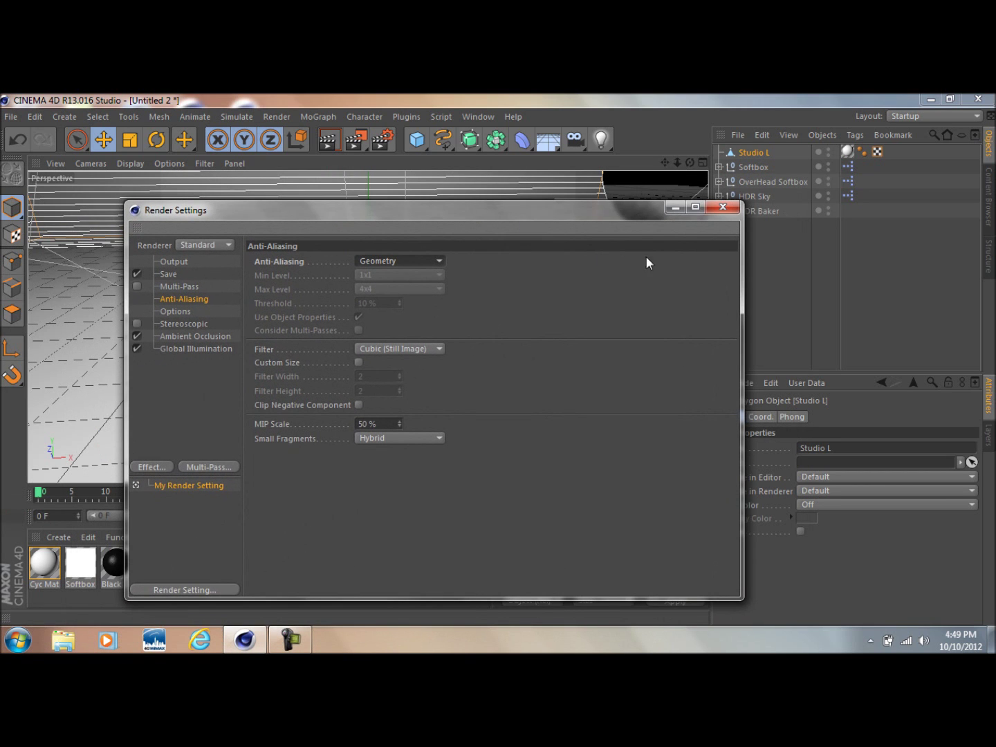
{"action": "left_click", "coordinate": [398, 262]}
{"action": "left_click", "coordinate": [333, 279]}
Set the rendered image's save file to "HDRI Tutorial" on the Desktop and close the render settings
{"action": "left_click", "coordinate": [182, 284]}
{"action": "left_click", "coordinate": [173, 276]}
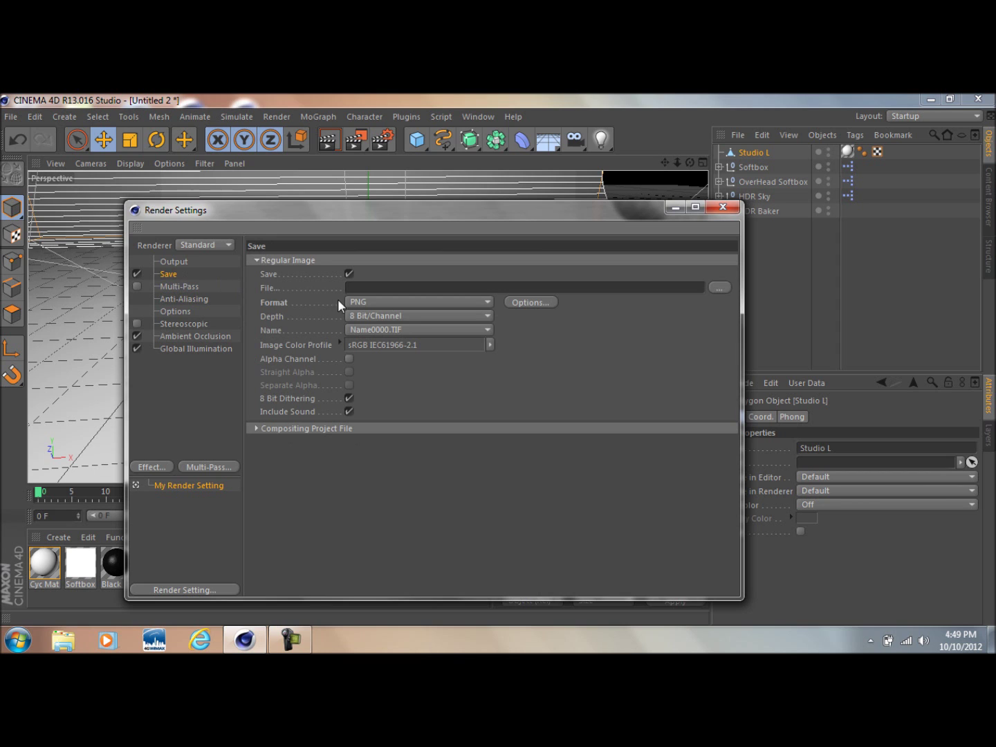
{"action": "left_click", "coordinate": [165, 264]}
{"action": "left_click", "coordinate": [169, 270]}
{"action": "left_click", "coordinate": [720, 287]}
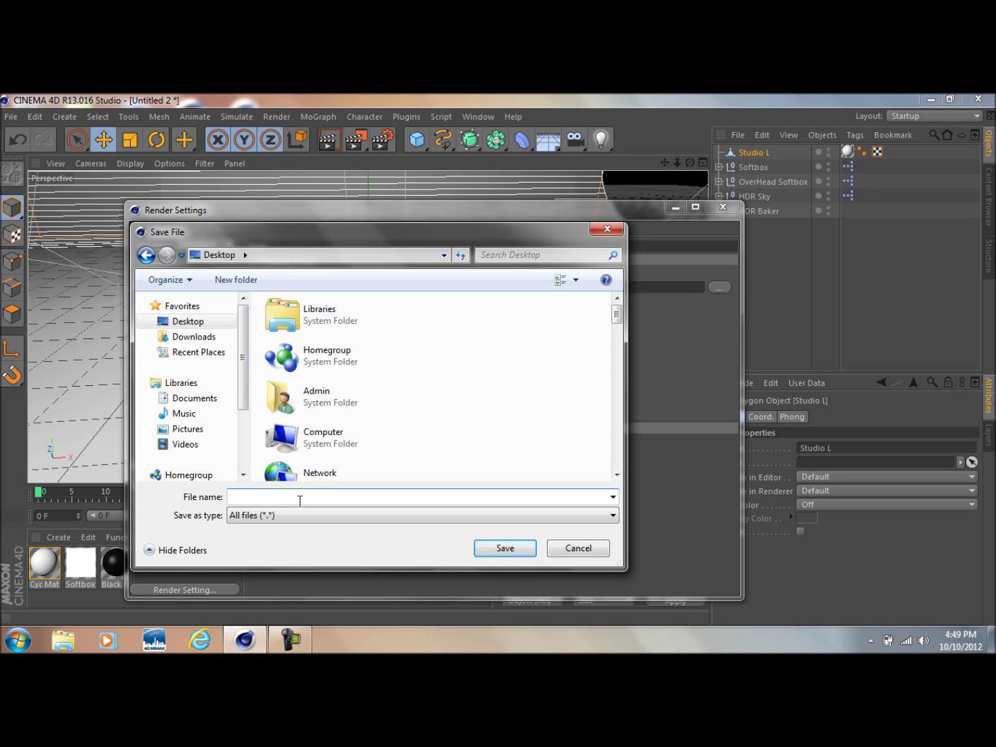
{"action": "type", "text": "JDRI Tutoril"}
{"action": "left_click", "coordinate": [235, 496]}
{"action": "key", "text": "BackSpace"}
{"action": "type", "text": "H"}
{"action": "left_click", "coordinate": [292, 496]}
{"action": "key", "text": "BackSpace"}
{"action": "key", "text": "BackSpace"}
{"action": "key", "text": "BackSpace"}
{"action": "key", "text": "BackSpace"}
{"action": "type", "text": "rial"}
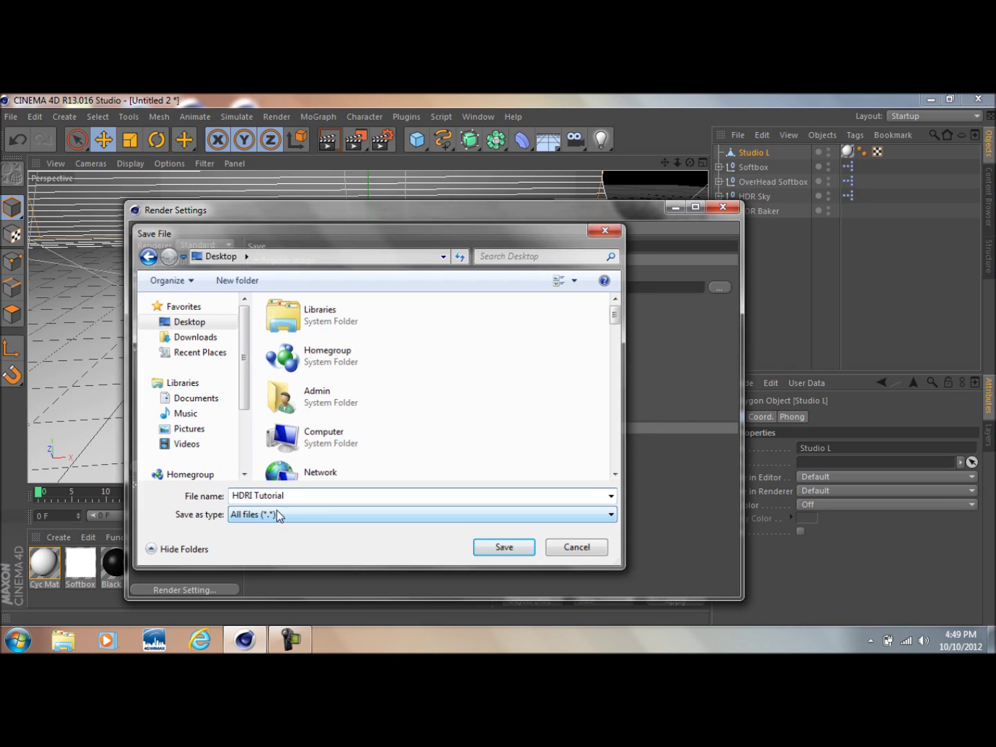
{"action": "key", "text": "Return"}
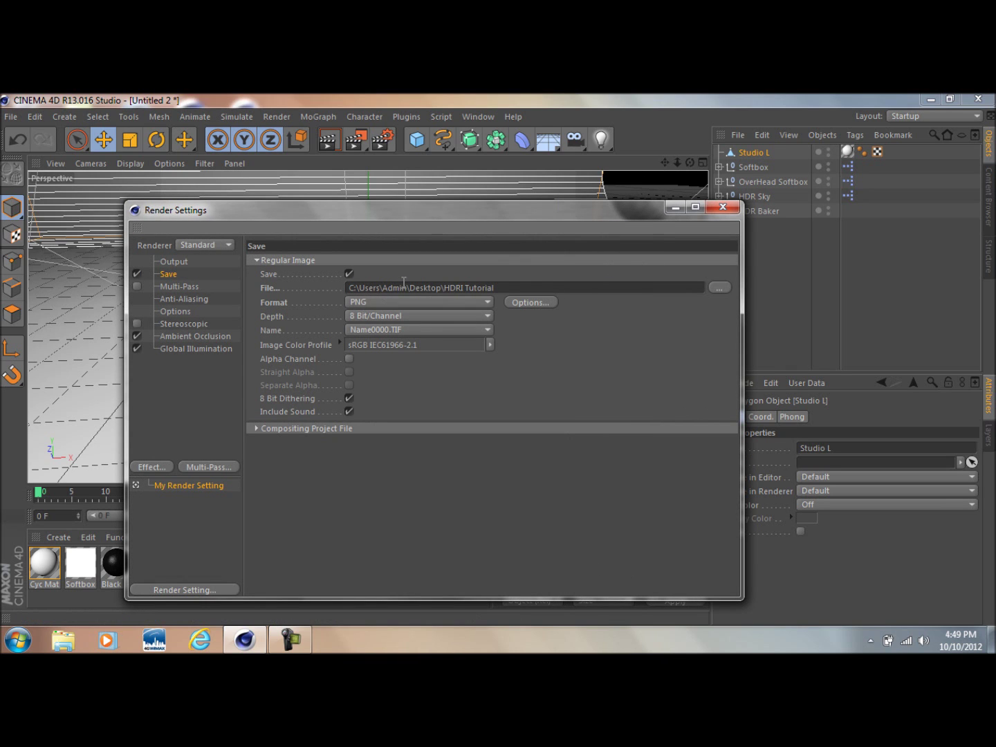
{"action": "left_click_drag", "start_coordinate": [532, 213], "coordinate": [554, 199]}
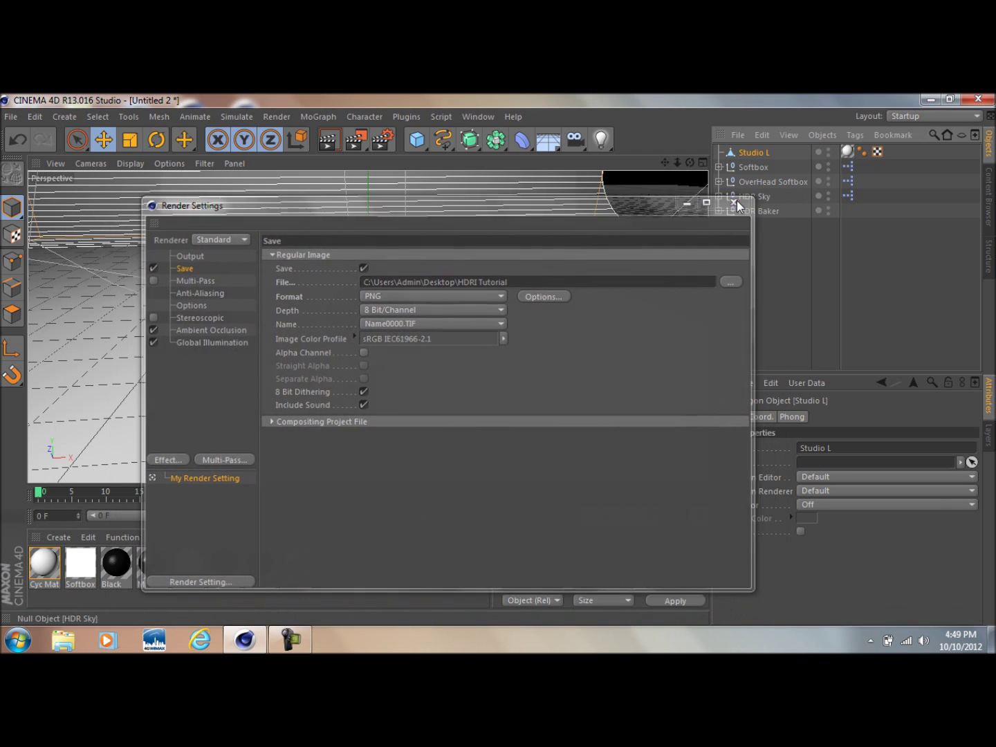
{"action": "left_click", "coordinate": [737, 201]}
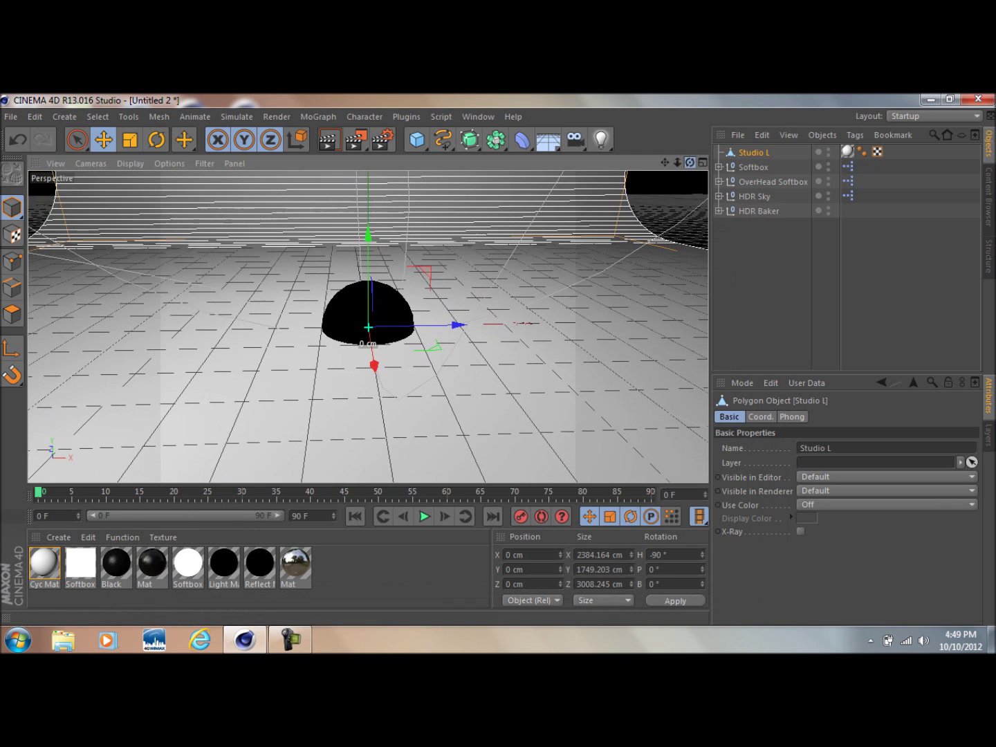
Add the LightSwitch.c4d preset from GreyscalegorillaHDRILightKitPro1.5 and place it last in the object hierarchy
{"action": "left_click", "coordinate": [476, 116]}
{"action": "left_click", "coordinate": [513, 192]}
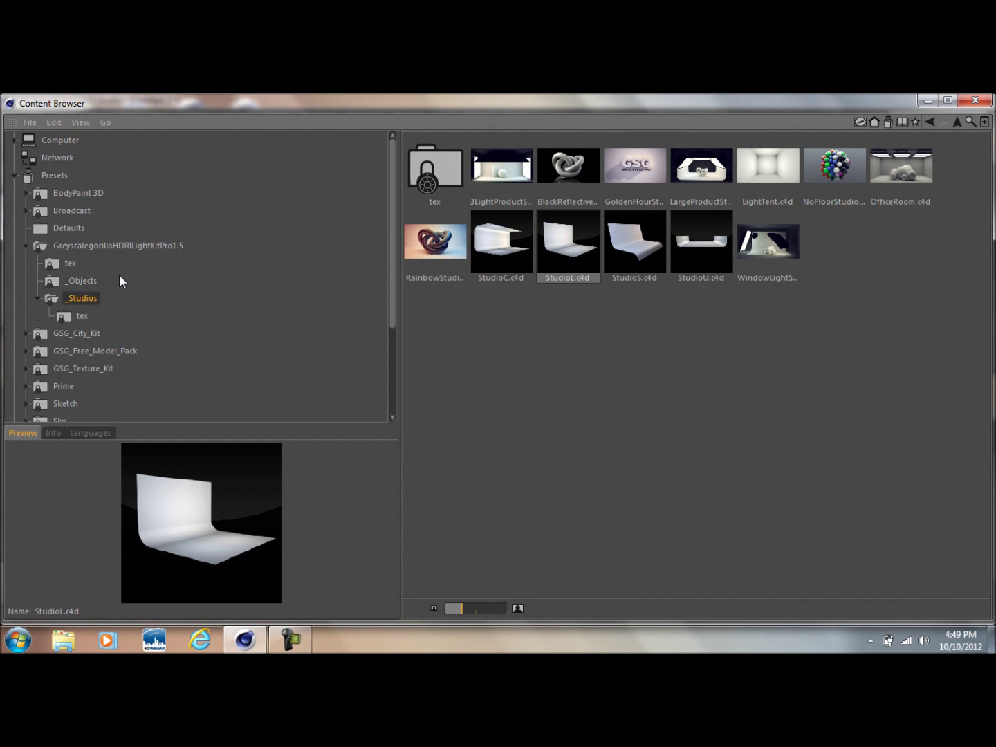
{"action": "left_click", "coordinate": [128, 249]}
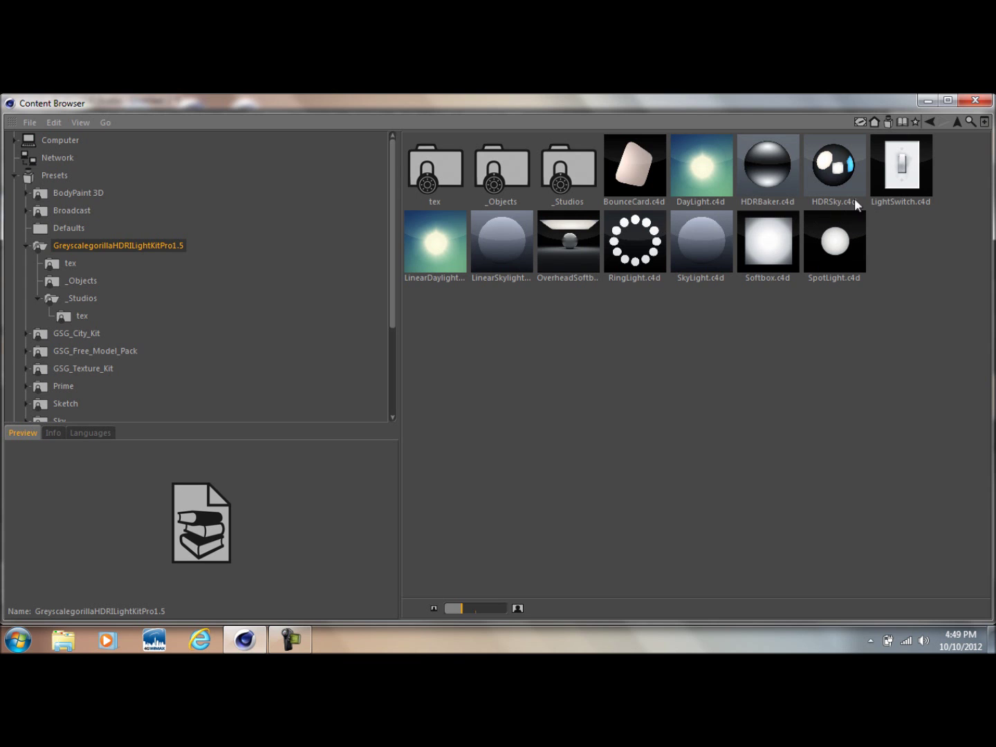
{"action": "left_click", "coordinate": [905, 181]}
{"action": "left_click", "coordinate": [975, 101]}
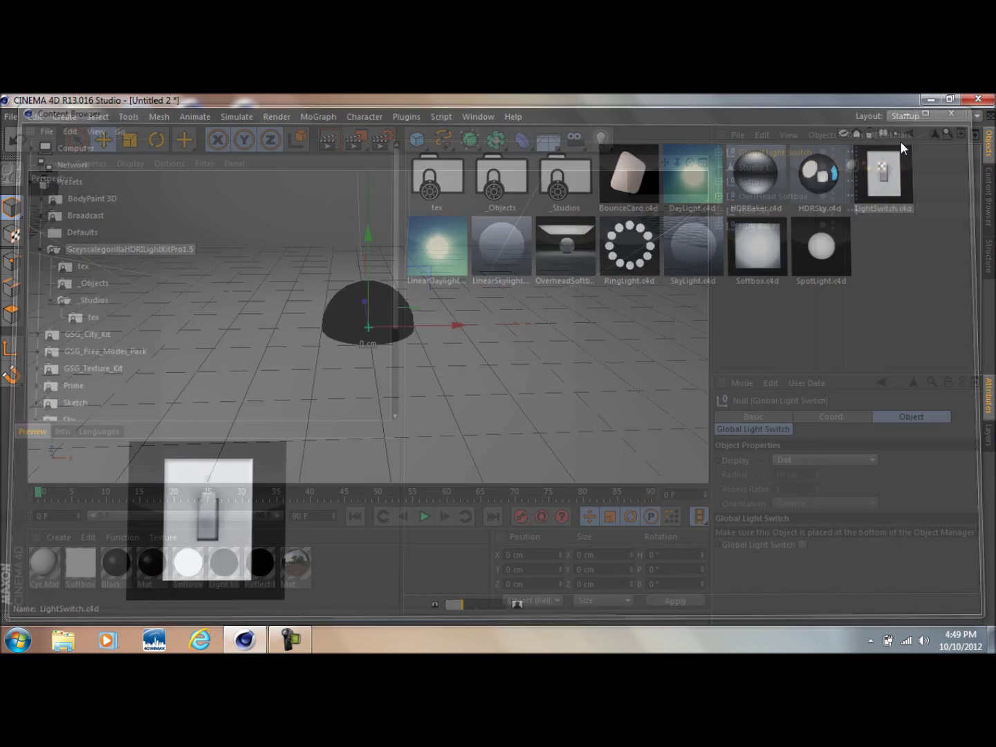
{"action": "left_click_drag", "start_coordinate": [771, 153], "coordinate": [751, 237]}
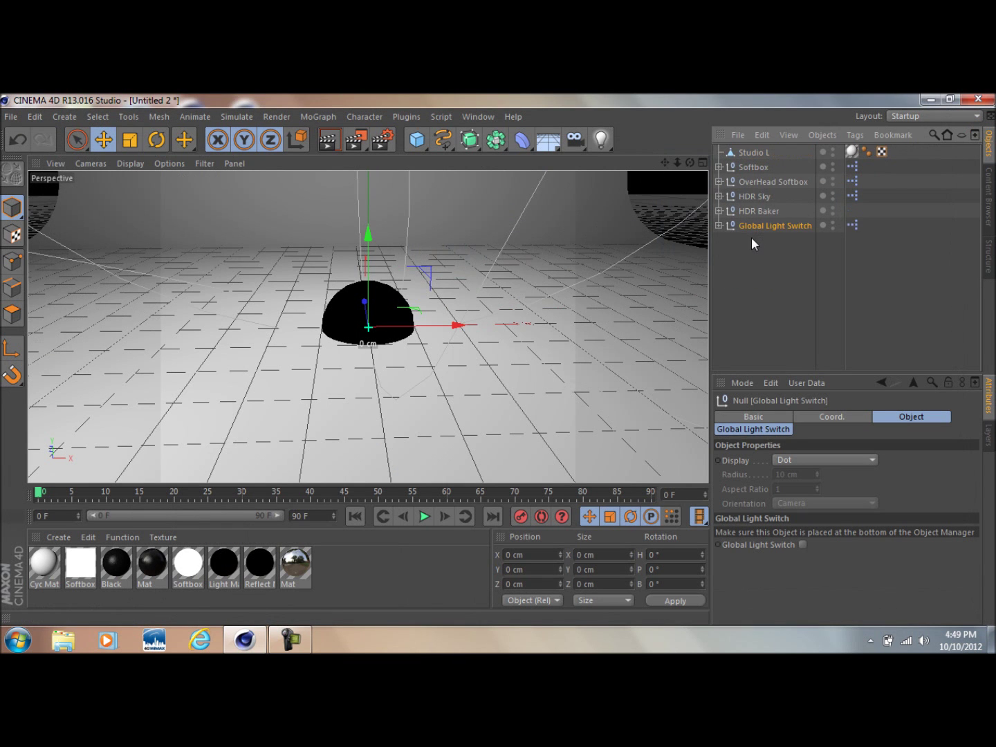
{"action": "left_click", "coordinate": [743, 263]}
Browse the content presets and add the VWVan.c4d model from GSG_Free_Model_Pack to the studio scene
{"action": "left_click_drag", "start_coordinate": [690, 163], "coordinate": [699, 164]}
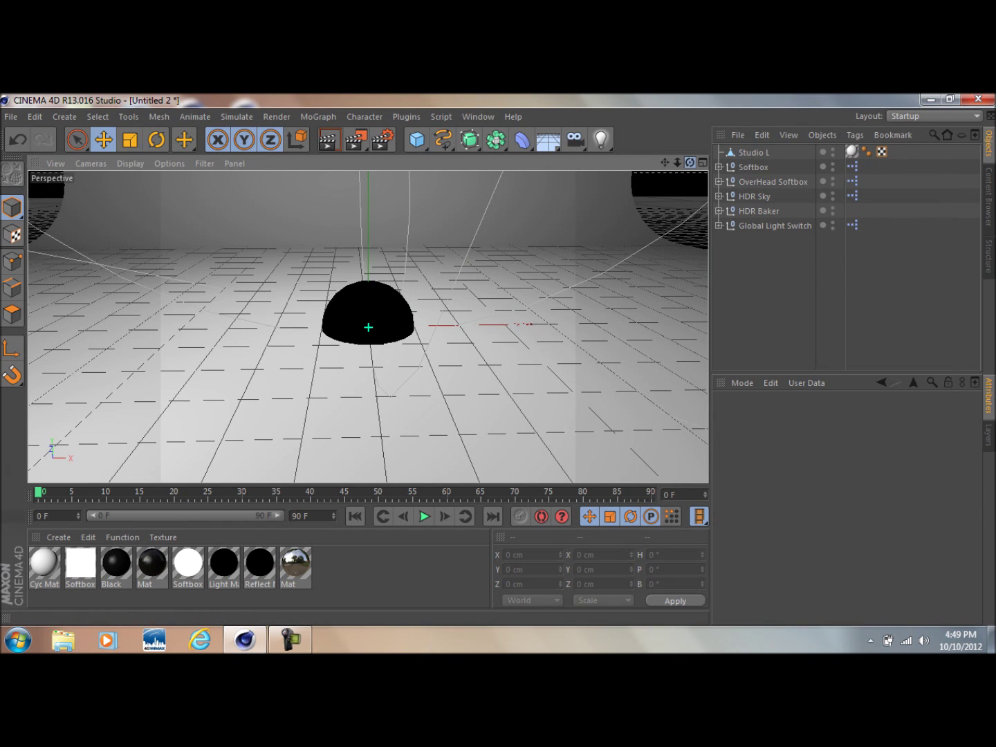
{"action": "left_click_drag", "start_coordinate": [691, 163], "coordinate": [676, 167]}
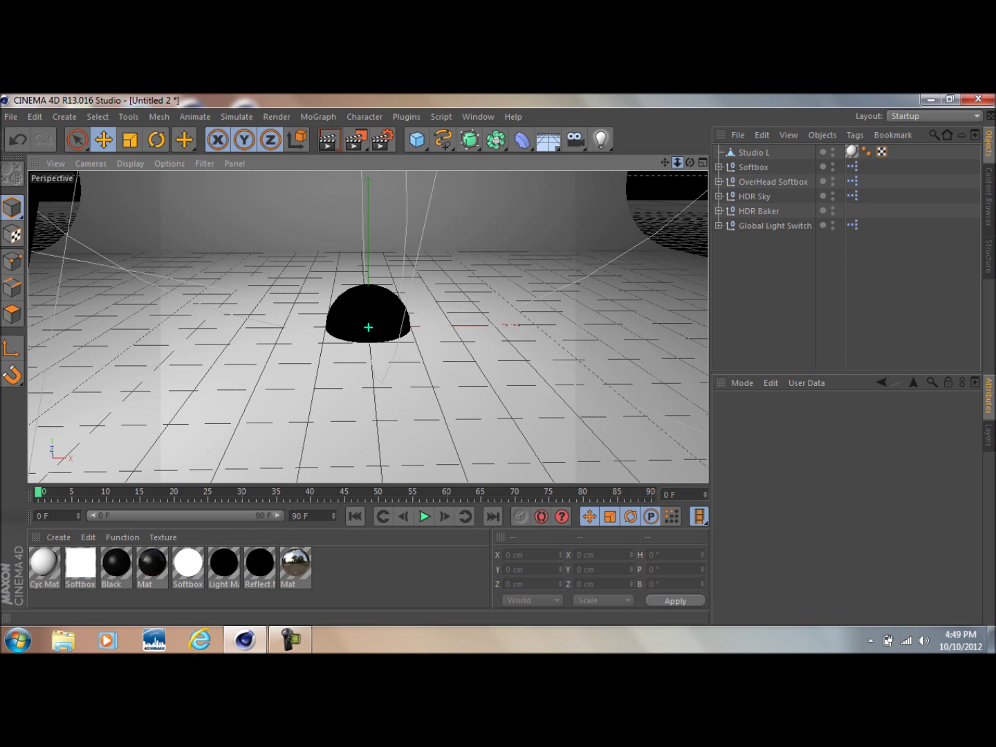
{"action": "left_click_drag", "start_coordinate": [678, 163], "coordinate": [657, 166]}
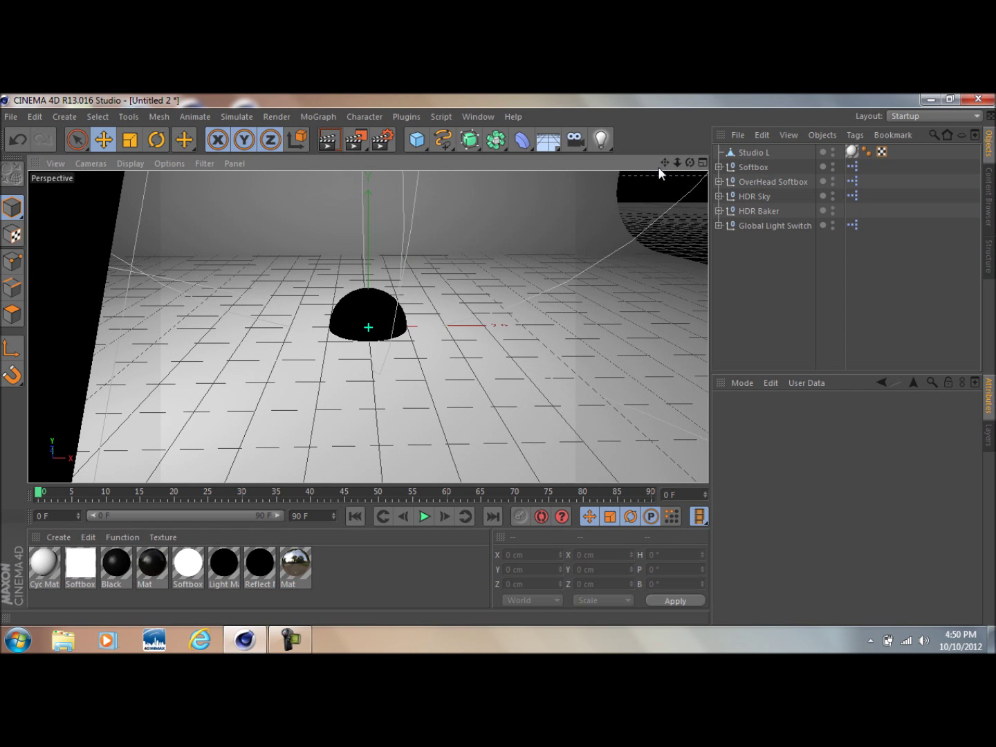
{"action": "left_click", "coordinate": [476, 117]}
{"action": "left_click", "coordinate": [499, 188]}
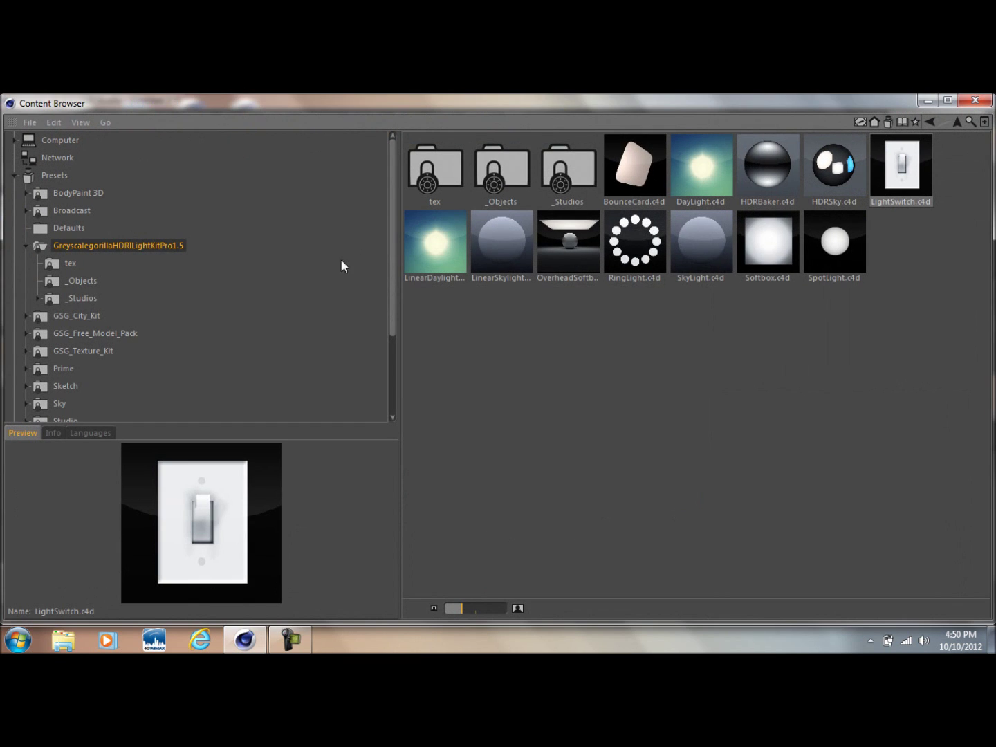
{"action": "left_click", "coordinate": [82, 298]}
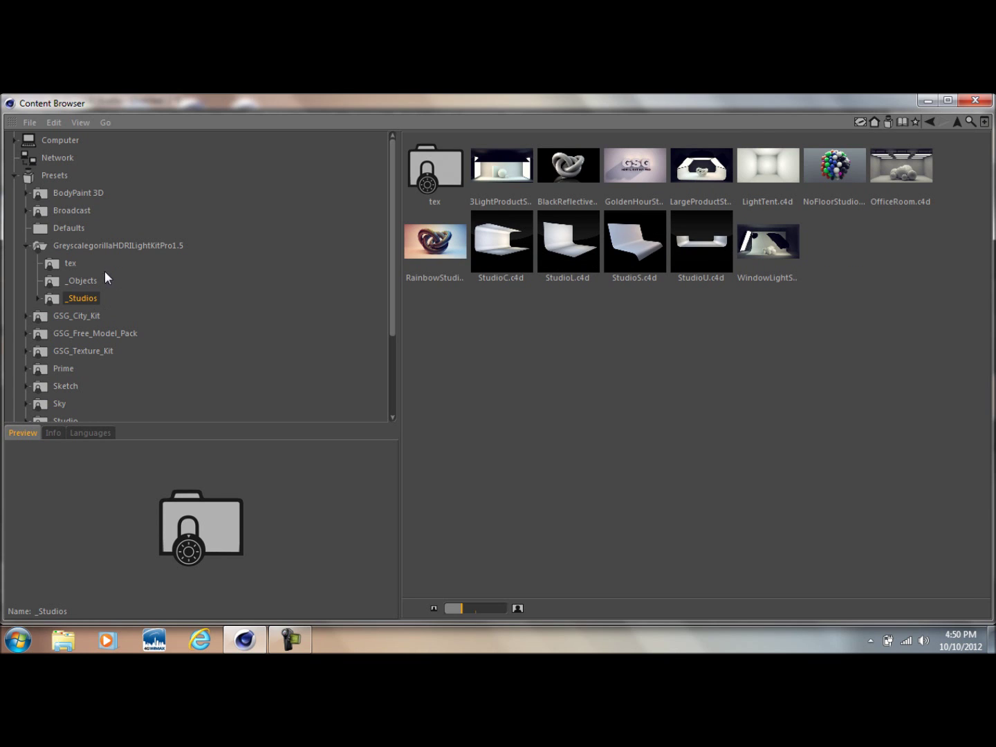
{"action": "left_click", "coordinate": [104, 278]}
{"action": "left_click", "coordinate": [93, 346]}
{"action": "left_click", "coordinate": [107, 335]}
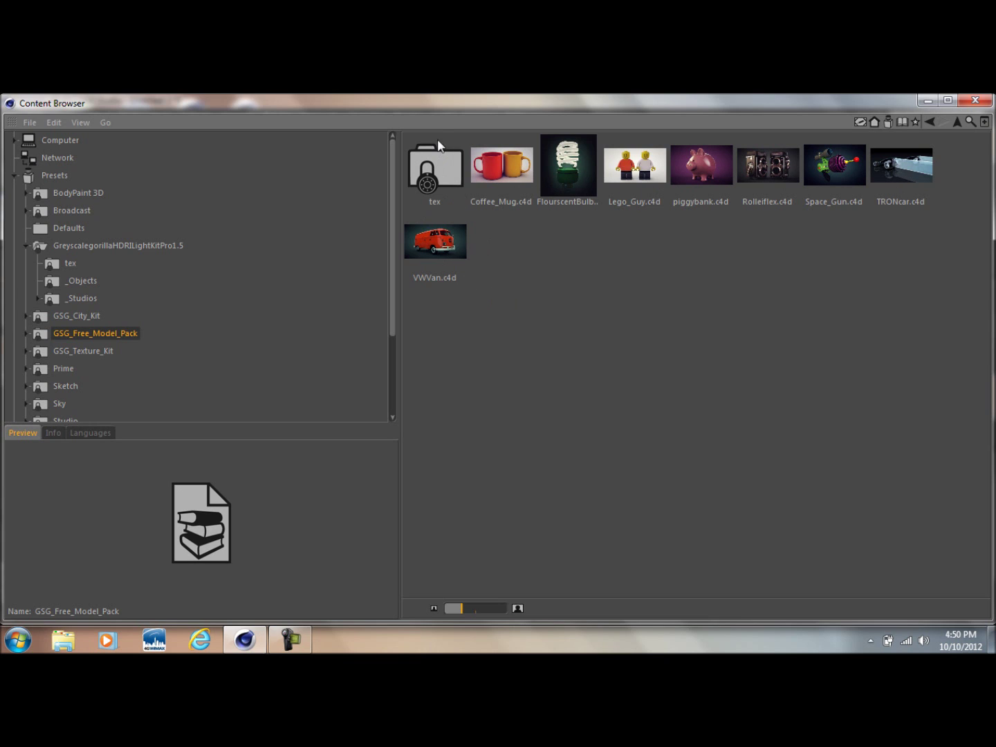
{"action": "left_click", "coordinate": [103, 352]}
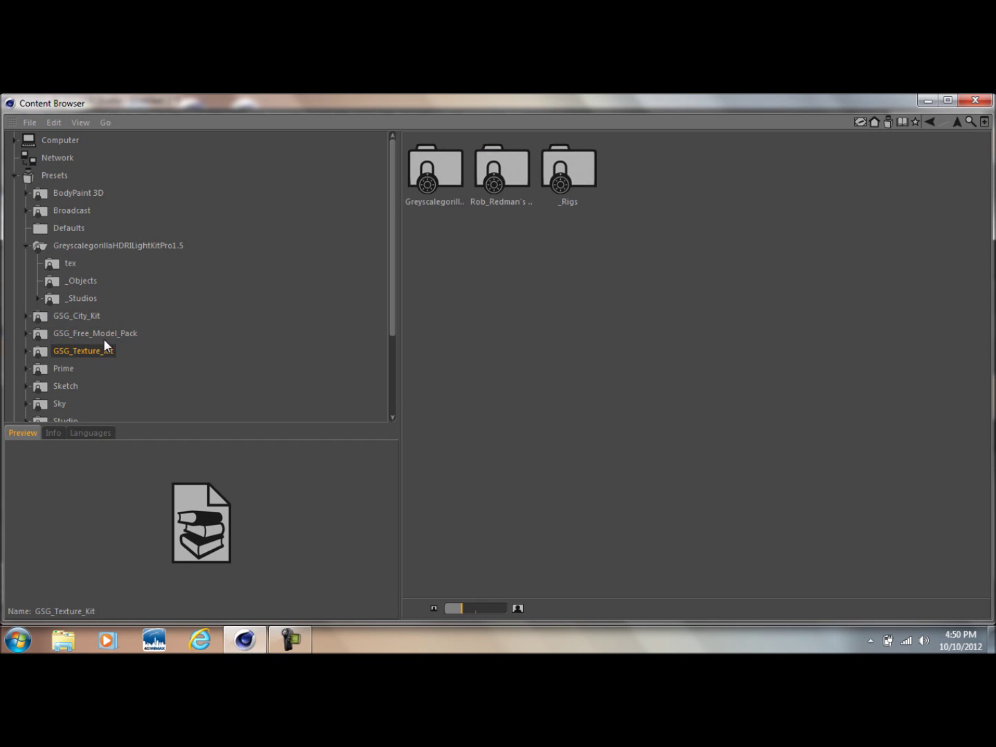
{"action": "left_click", "coordinate": [104, 335]}
{"action": "double_click", "coordinate": [439, 248]}
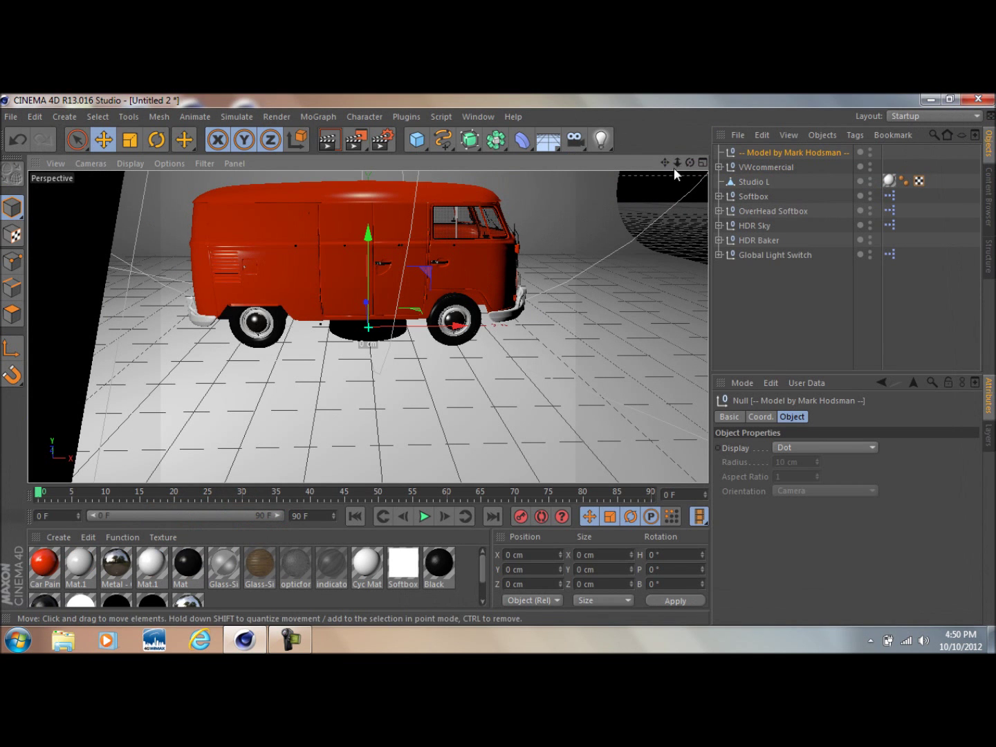
Select the Softbox light, set its rotation to about X 93.6° and Y 55.2°, and move it to about X 409, Z 26 cm
{"action": "left_click_drag", "start_coordinate": [689, 162], "coordinate": [544, 302]}
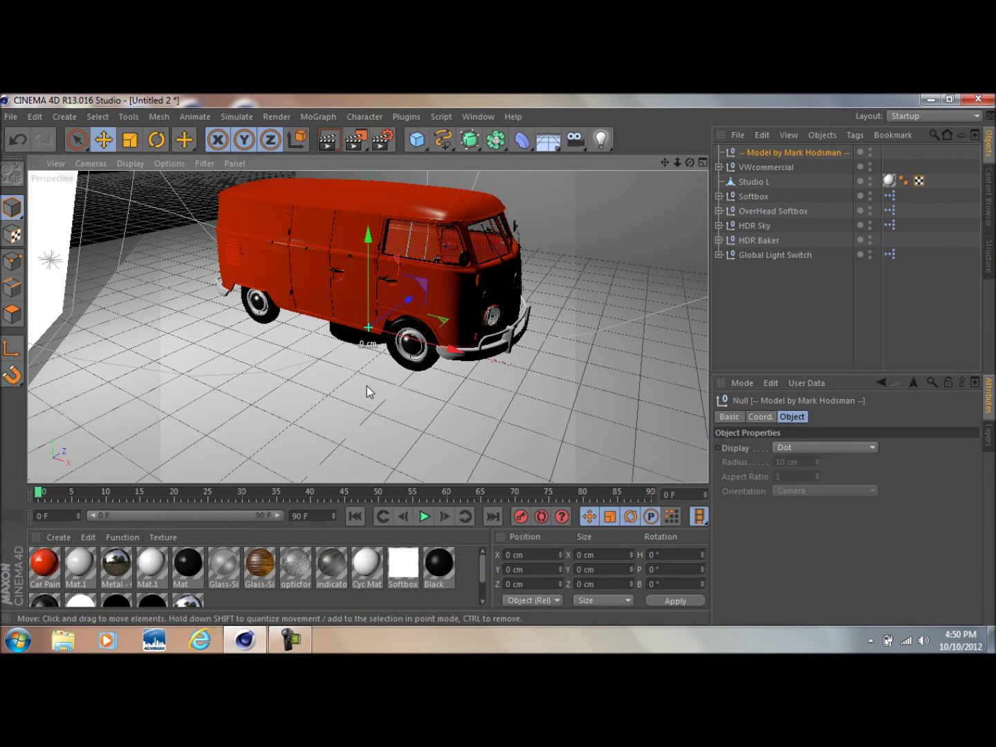
{"action": "scroll", "coordinate": [471, 309], "scroll_direction": "down", "scroll_amount": 3}
{"action": "scroll", "coordinate": [460, 319], "scroll_direction": "down", "scroll_amount": 2}
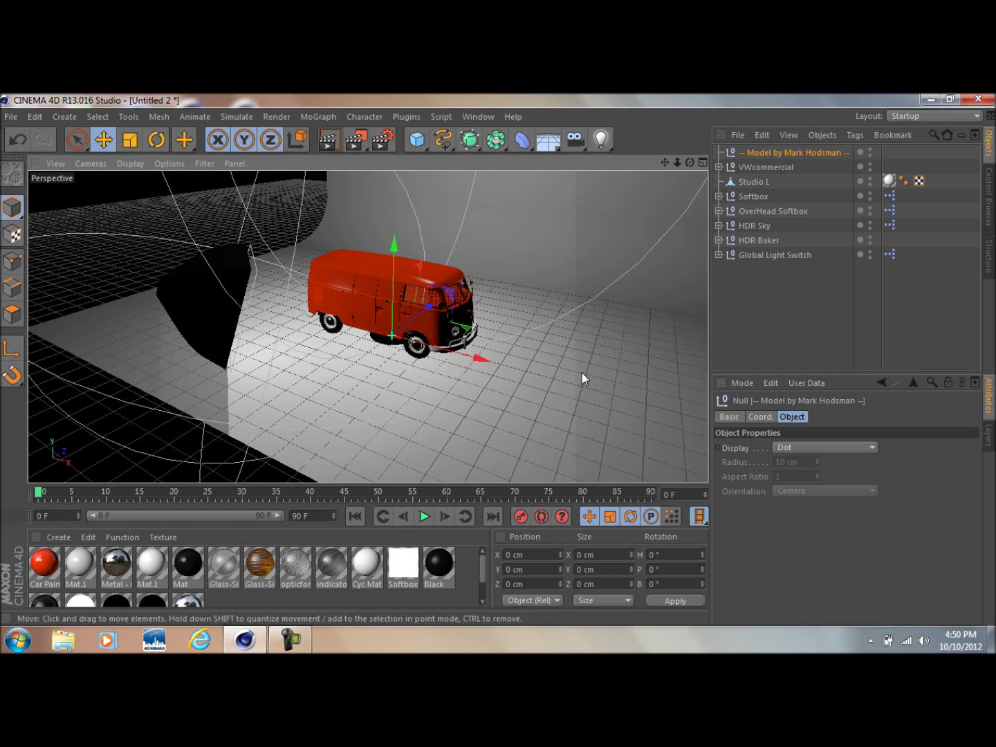
{"action": "left_click", "coordinate": [214, 296]}
{"action": "left_click", "coordinate": [764, 195]}
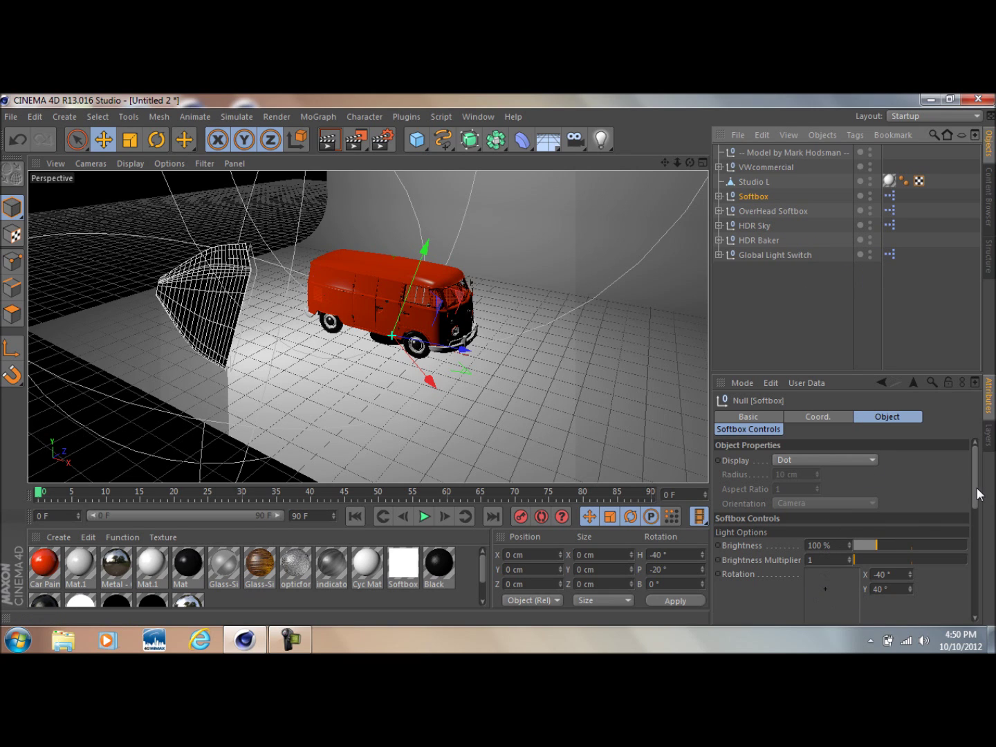
{"action": "scroll", "coordinate": [906, 508], "scroll_direction": "down", "scroll_amount": 3}
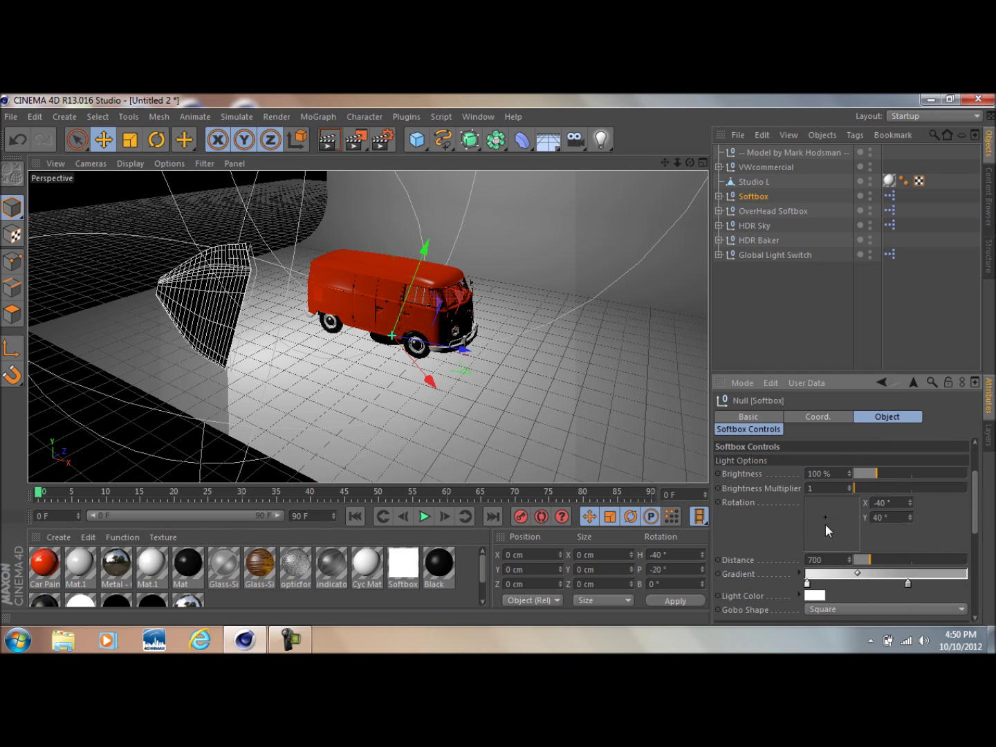
{"action": "left_click_drag", "start_coordinate": [826, 525], "coordinate": [846, 515]}
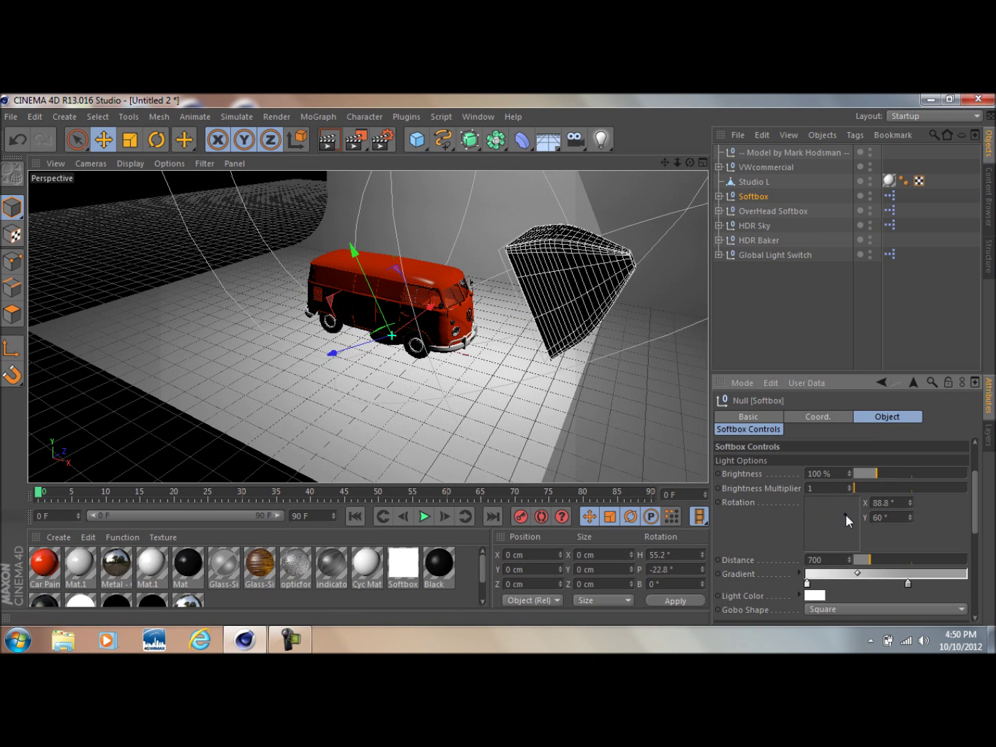
{"action": "left_click_drag", "start_coordinate": [374, 357], "coordinate": [457, 328]}
{"action": "left_click_drag", "start_coordinate": [689, 162], "coordinate": [639, 166]}
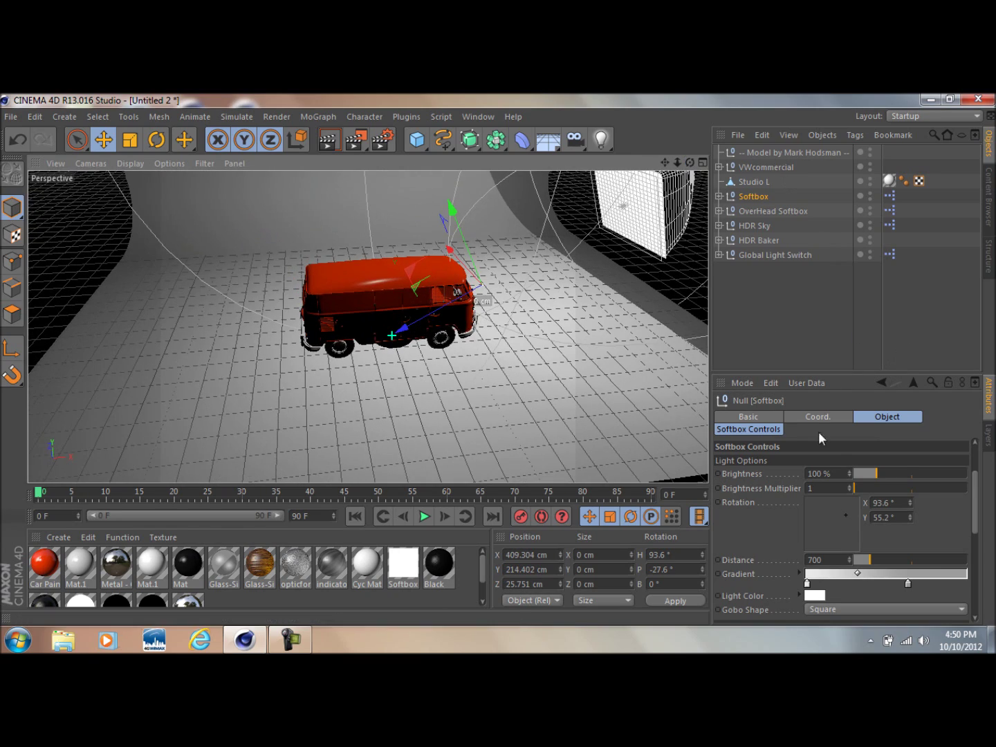
Set the Softbox height to 736 and shift the light to about X 399, Z 197 cm
{"action": "left_click_drag", "start_coordinate": [978, 493], "coordinate": [979, 531]}
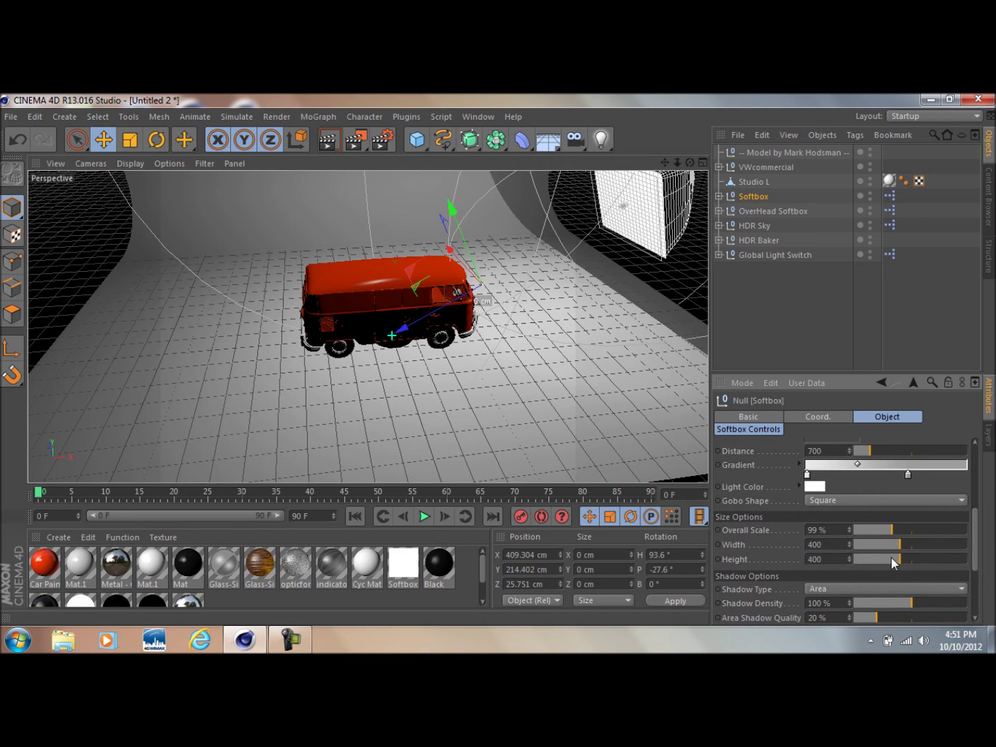
{"action": "left_click_drag", "start_coordinate": [902, 558], "coordinate": [938, 557]}
{"action": "left_click_drag", "start_coordinate": [663, 164], "coordinate": [716, 165]}
{"action": "left_click_drag", "start_coordinate": [446, 333], "coordinate": [426, 283]}
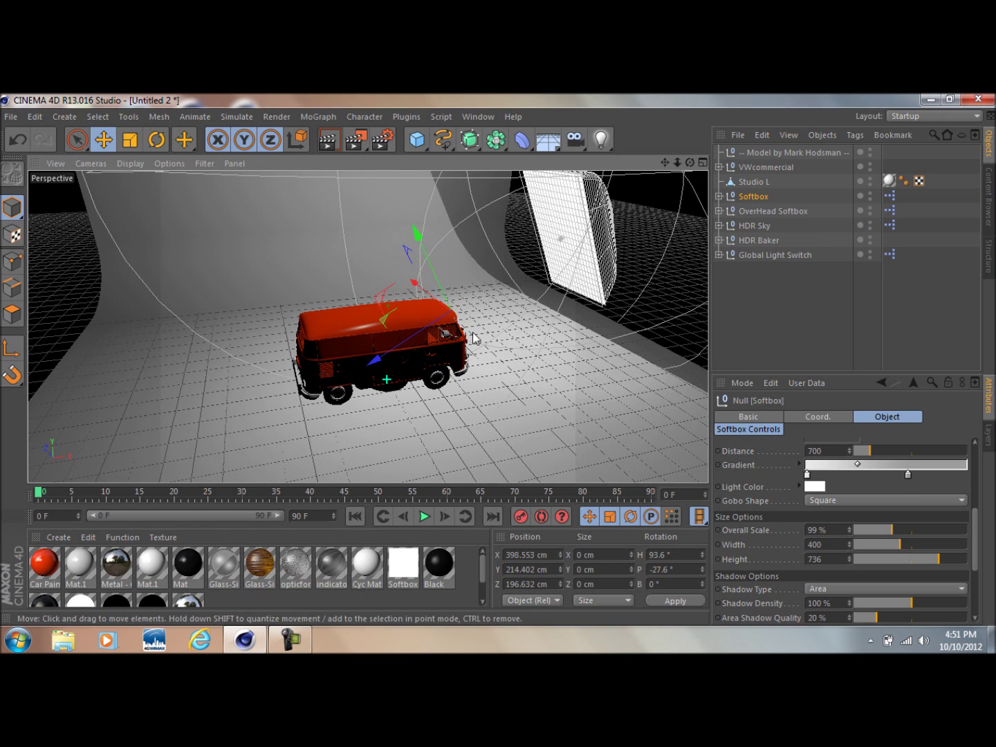
Move the VWcommercial van back to about Z 504 cm and turn it so its front angles toward the camera
{"action": "left_click", "coordinate": [766, 167]}
{"action": "left_click_drag", "start_coordinate": [364, 339], "coordinate": [353, 299]}
{"action": "left_click", "coordinate": [156, 140]}
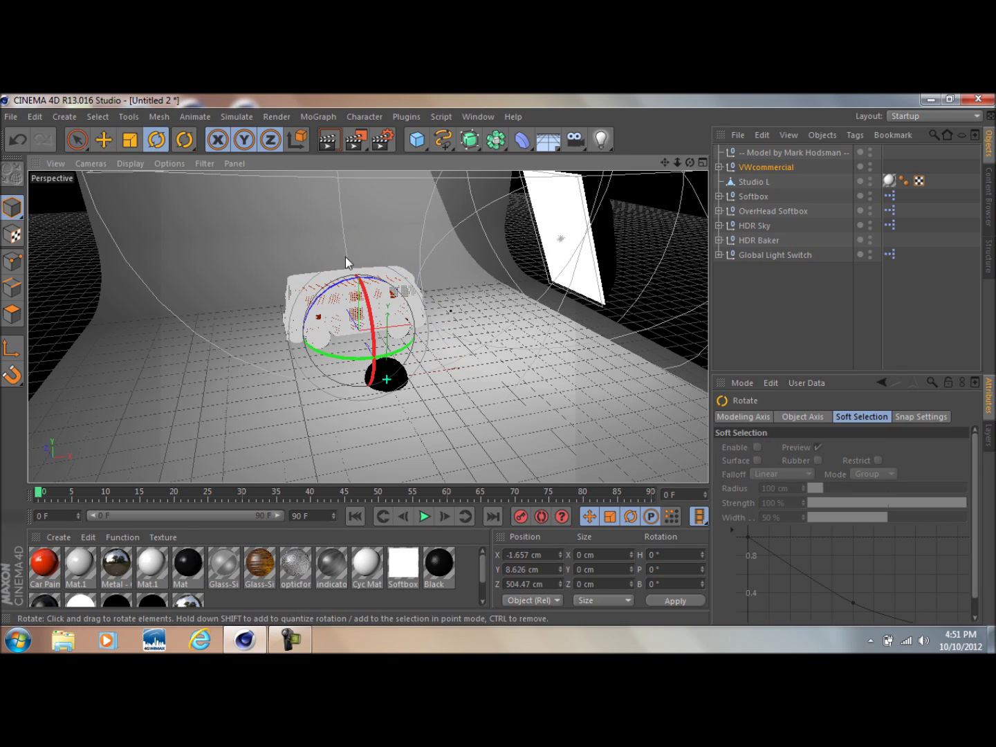
{"action": "left_click_drag", "start_coordinate": [395, 372], "coordinate": [696, 321]}
{"action": "left_click", "coordinate": [726, 294]}
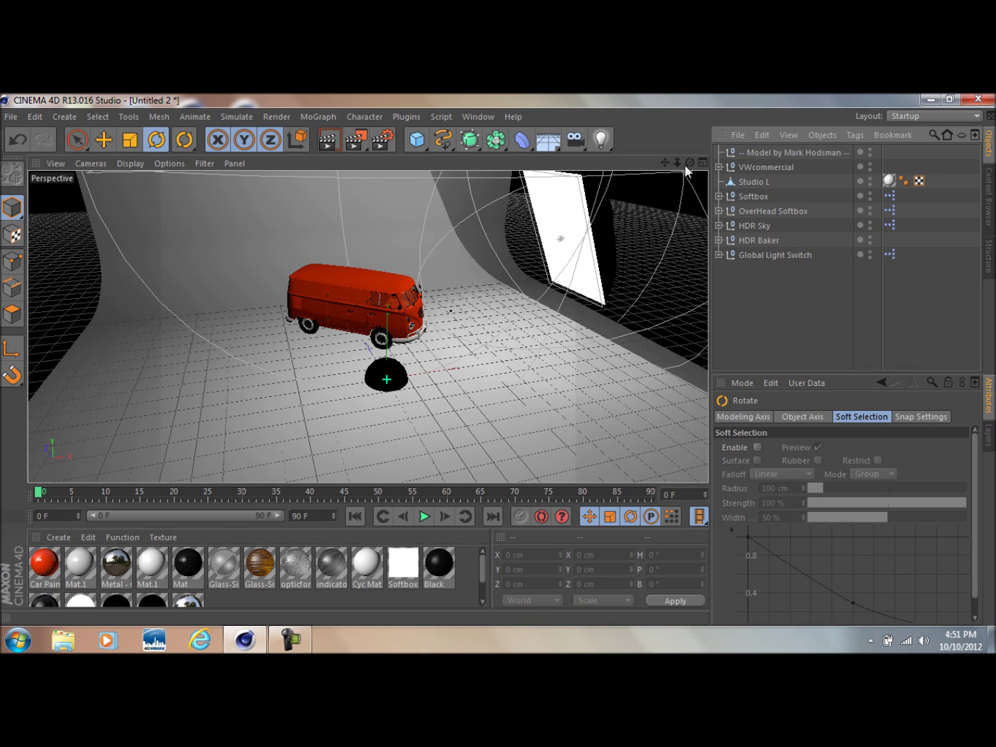
Raise the HDR Baker's Bake Sphere above the floor and move it away from the van toward the studio's far side
{"action": "left_click", "coordinate": [402, 375]}
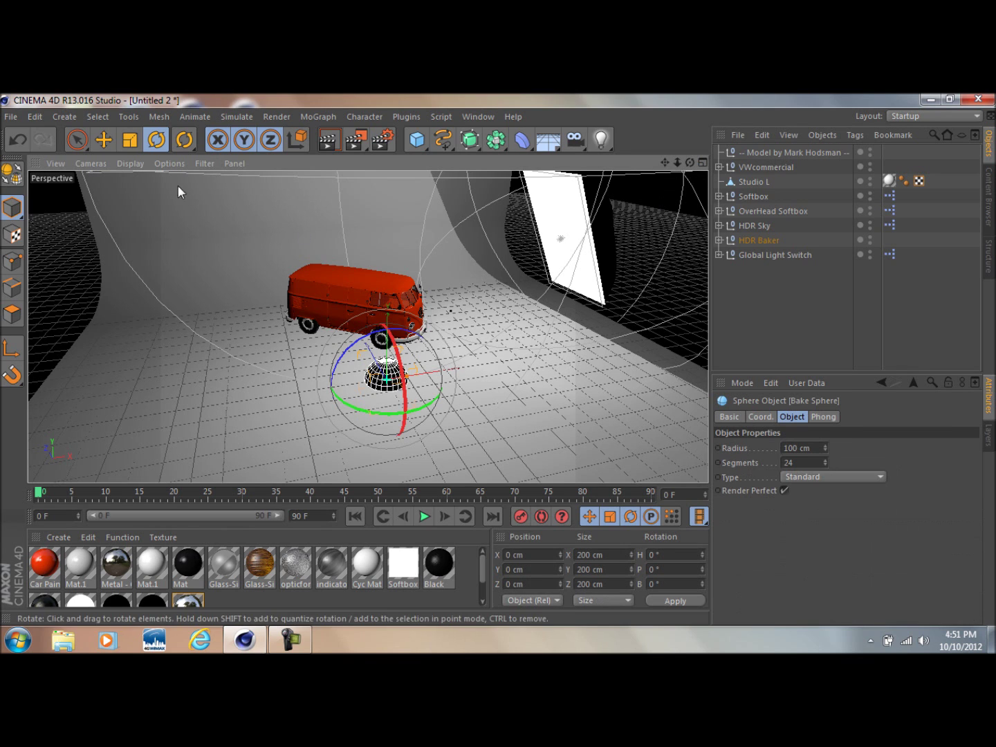
{"action": "left_click", "coordinate": [105, 140]}
{"action": "left_click_drag", "start_coordinate": [388, 320], "coordinate": [390, 178]}
{"action": "left_click_drag", "start_coordinate": [481, 227], "coordinate": [267, 301]}
{"action": "left_click", "coordinate": [776, 297]}
Select the OverHead Softbox and reduce its overall scale to 68%
{"action": "left_click_drag", "start_coordinate": [677, 162], "coordinate": [677, 200]}
{"action": "left_click", "coordinate": [768, 211]}
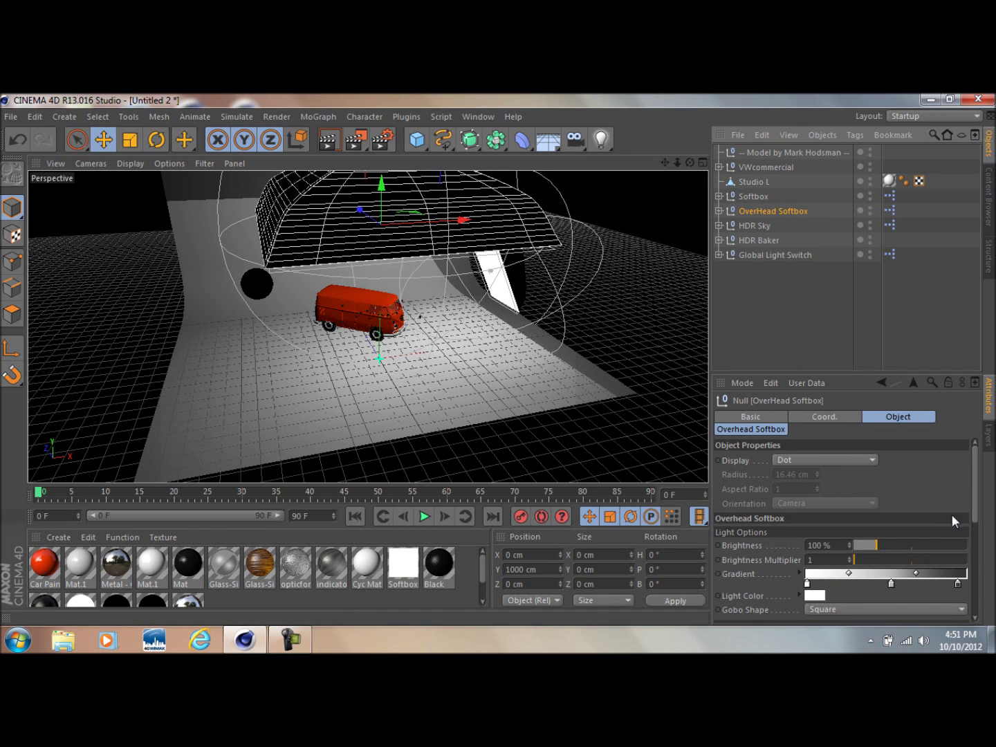
{"action": "scroll", "coordinate": [975, 515], "scroll_direction": "down", "scroll_amount": 3}
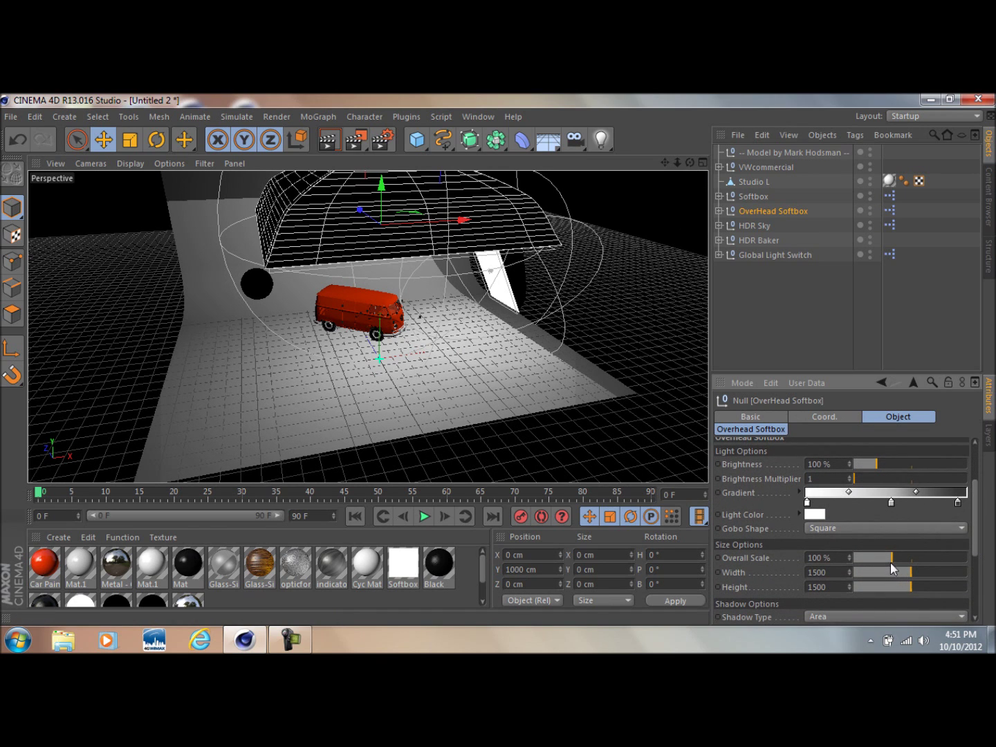
{"action": "left_click_drag", "start_coordinate": [896, 563], "coordinate": [881, 561]}
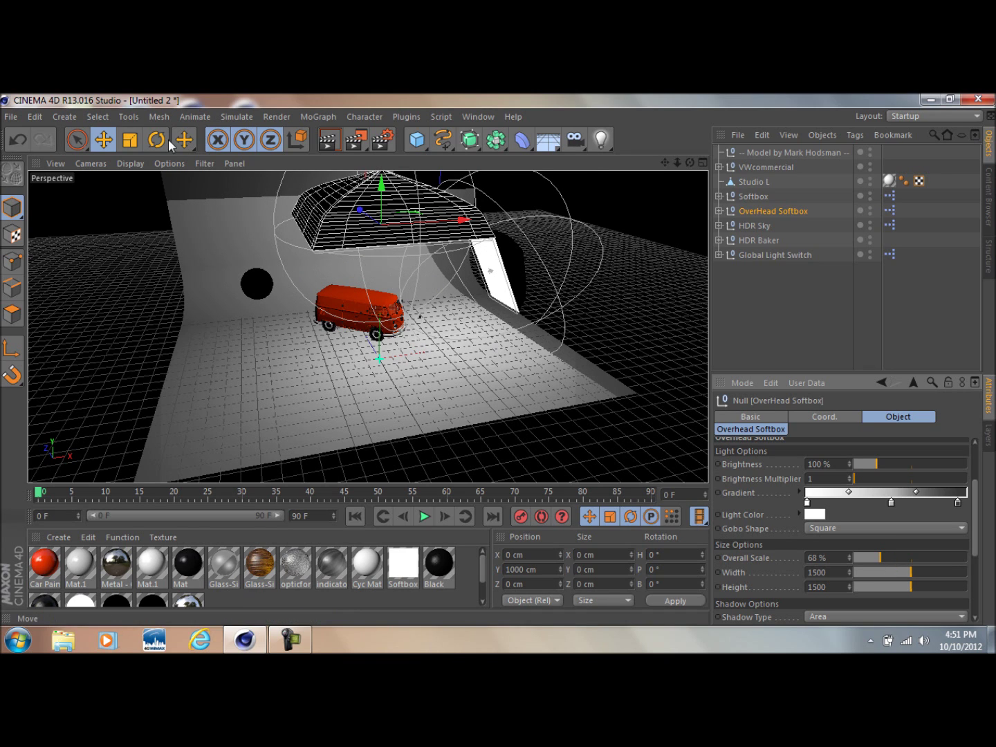
Move the OverHead Softbox forward to about Z -785 cm and tilt its pitch to about 49.8°
{"action": "key", "text": "r"}
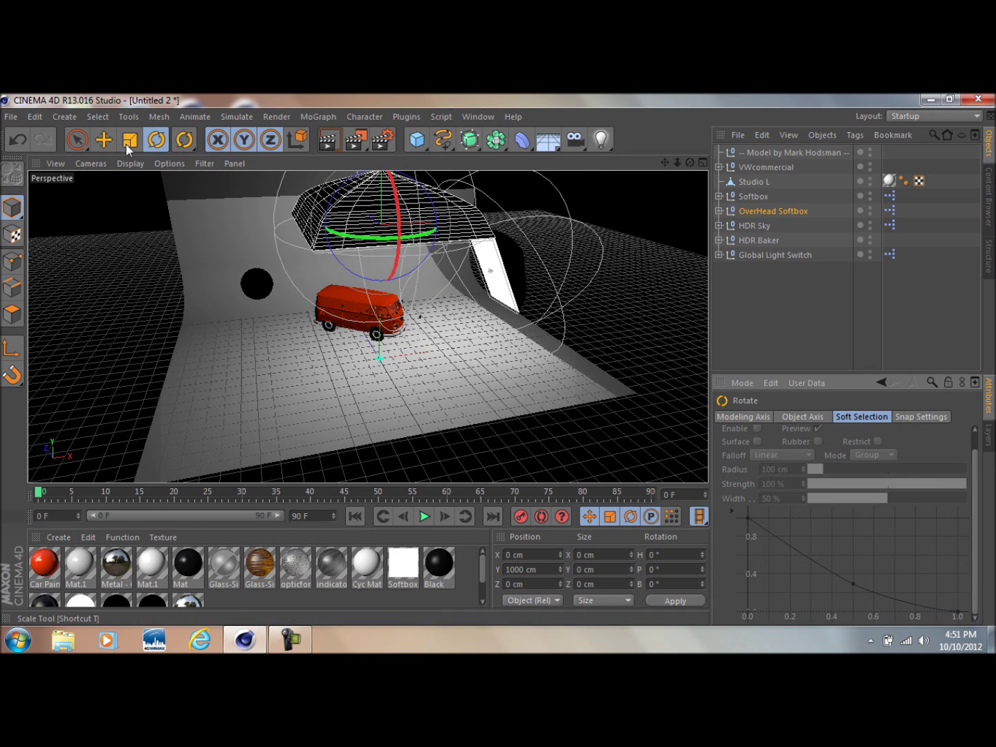
{"action": "key", "text": "e"}
{"action": "left_click_drag", "start_coordinate": [367, 218], "coordinate": [401, 250]}
{"action": "key", "text": "r"}
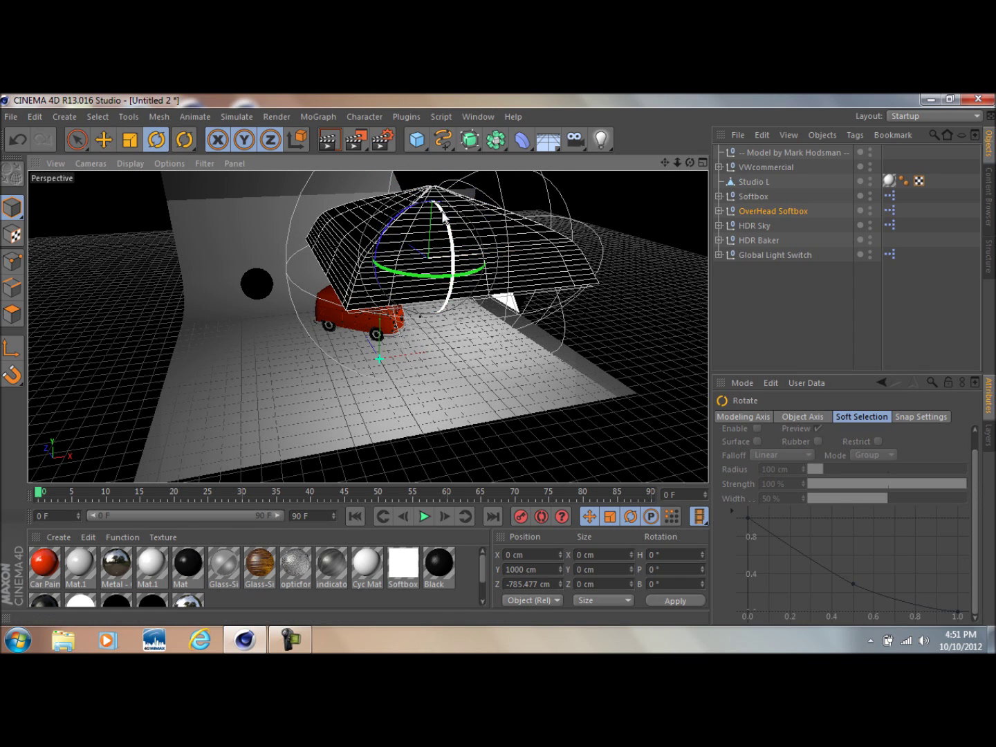
{"action": "left_click_drag", "start_coordinate": [446, 218], "coordinate": [462, 283]}
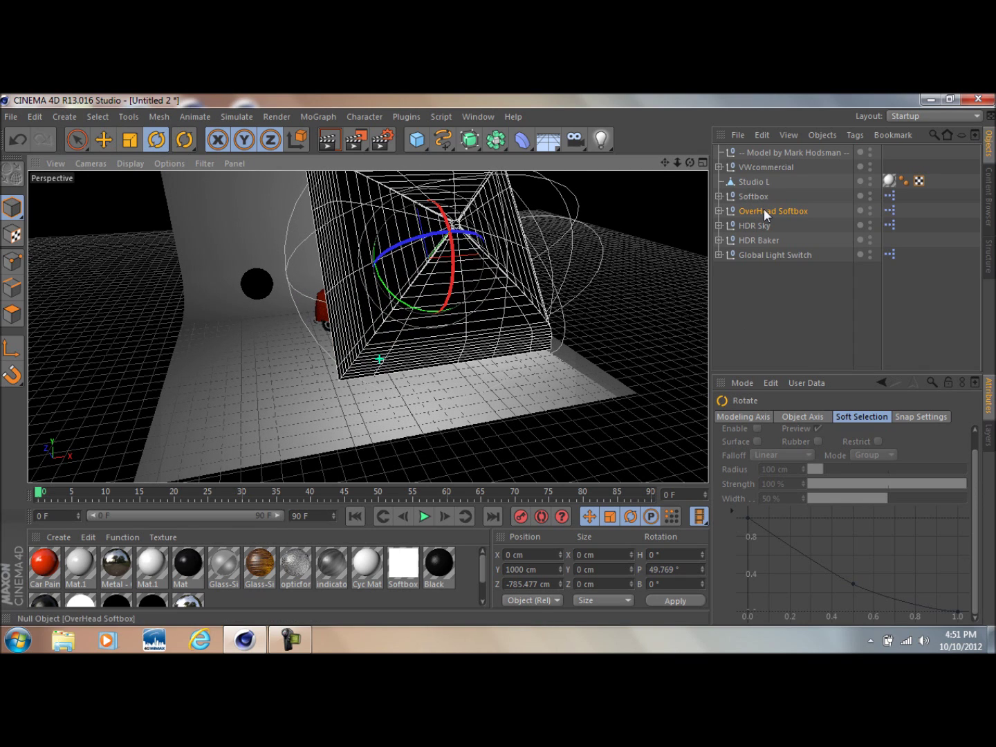
Set the OverHead Softbox overall scale to 64% and move it to about X -111, Y 847, Z -605 cm
{"action": "left_click", "coordinate": [764, 210]}
{"action": "scroll", "coordinate": [882, 568], "scroll_direction": "down", "scroll_amount": 1}
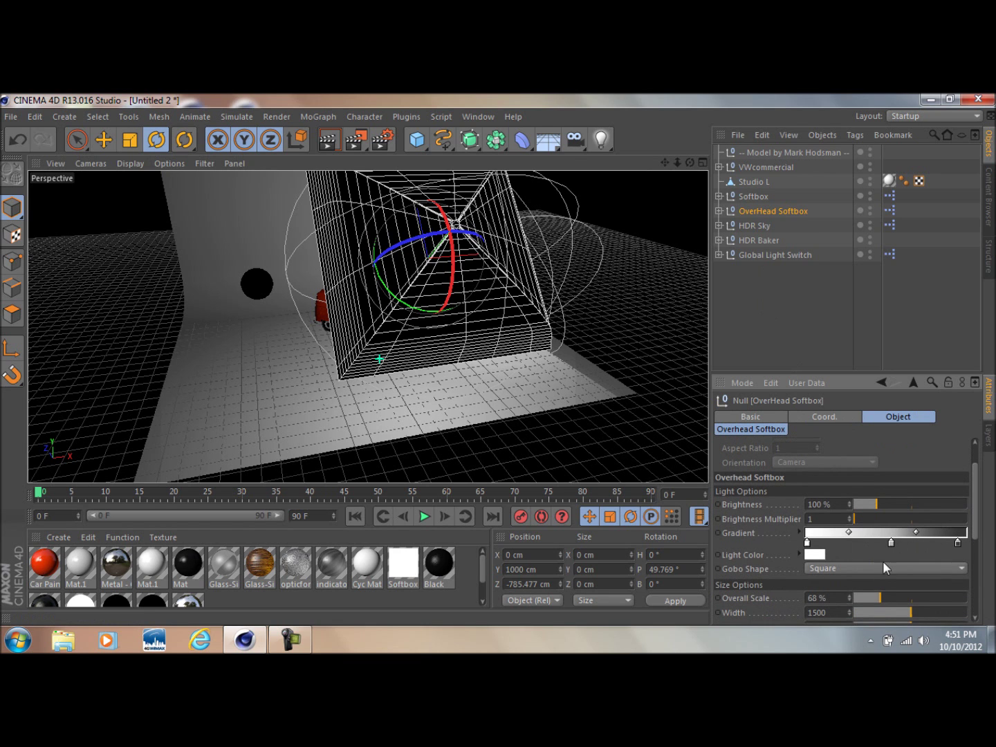
{"action": "left_click_drag", "start_coordinate": [876, 594], "coordinate": [879, 593]}
{"action": "left_click_drag", "start_coordinate": [690, 163], "coordinate": [622, 162]}
{"action": "key", "text": "e"}
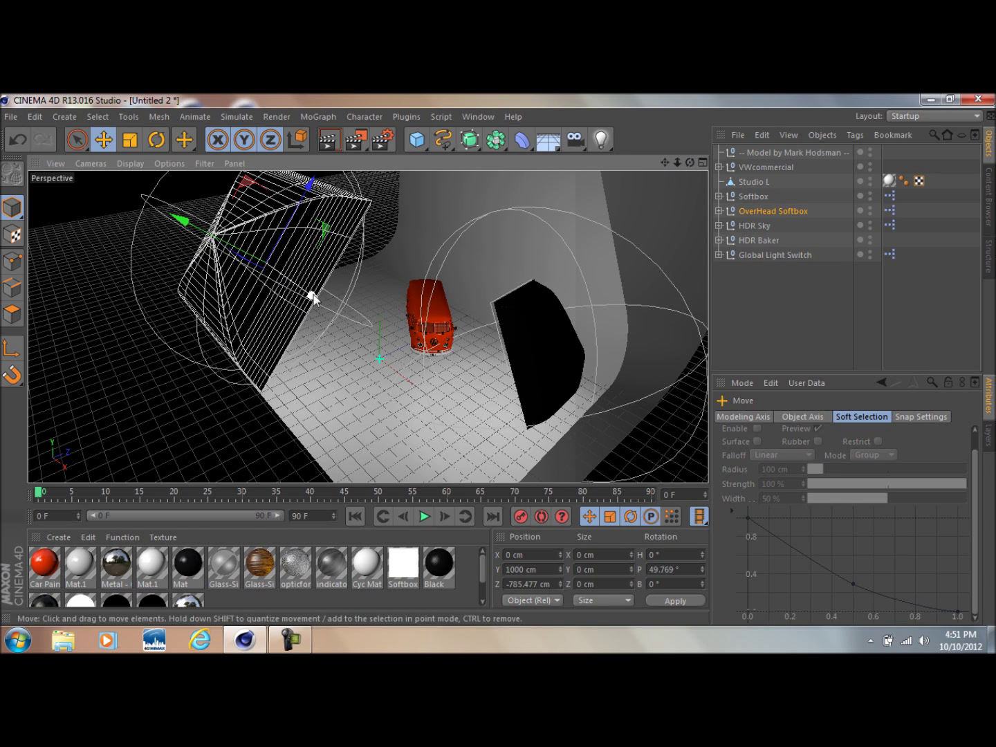
{"action": "left_click_drag", "start_coordinate": [311, 295], "coordinate": [302, 295]}
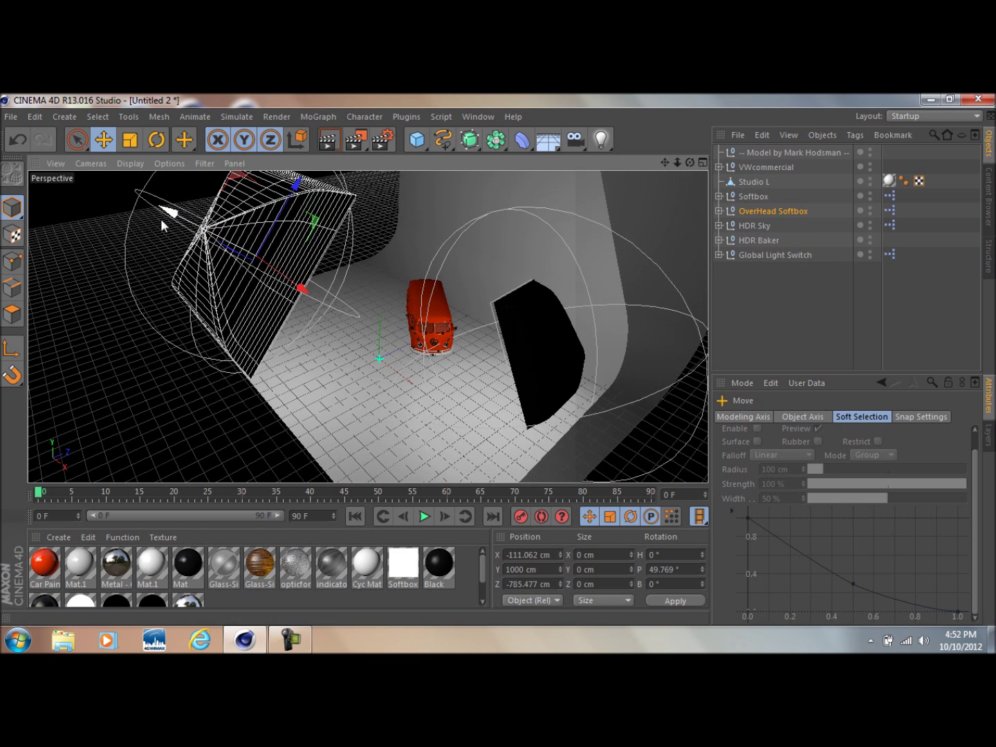
{"action": "left_click_drag", "start_coordinate": [170, 216], "coordinate": [304, 308]}
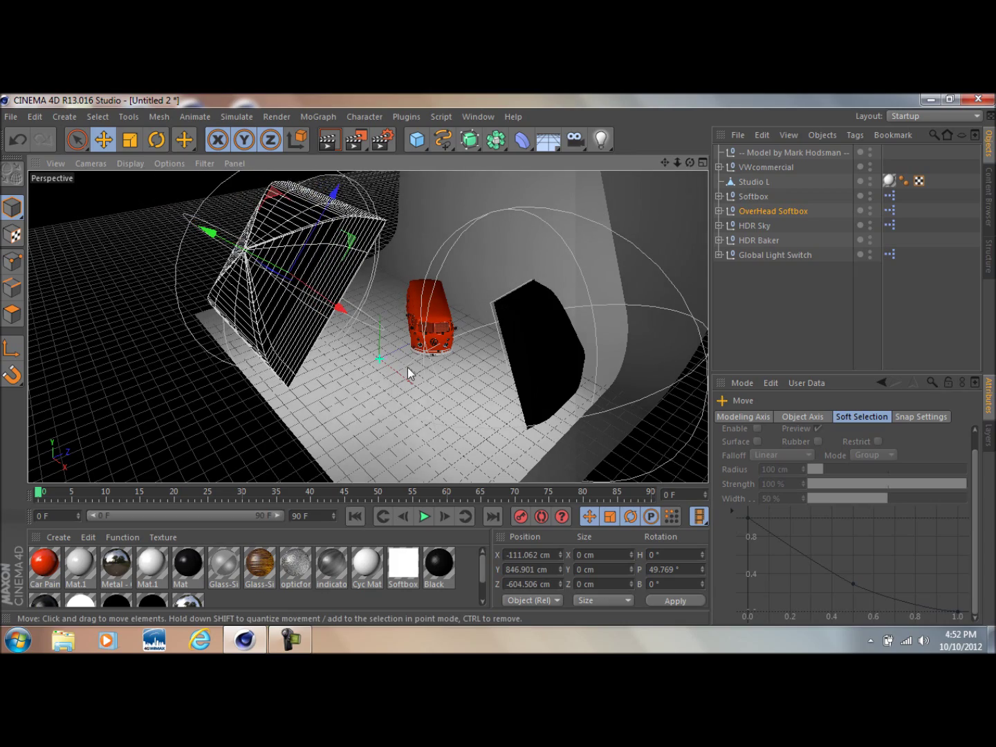
Bring the OverHead Softbox closer to the van, to about Y 704, Z -436 cm
{"action": "scroll", "coordinate": [408, 373], "scroll_direction": "up", "scroll_amount": 3}
{"action": "scroll", "coordinate": [451, 349], "scroll_direction": "up", "scroll_amount": 3}
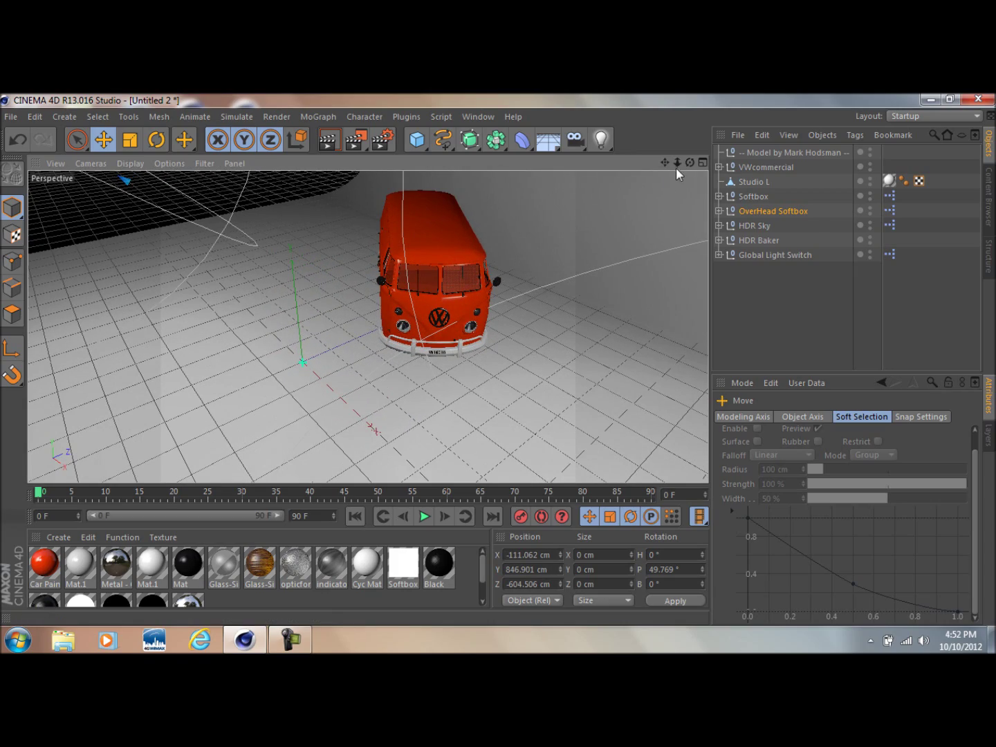
{"action": "left_click_drag", "start_coordinate": [689, 164], "coordinate": [538, 284]}
{"action": "left_click_drag", "start_coordinate": [677, 163], "coordinate": [695, 221]}
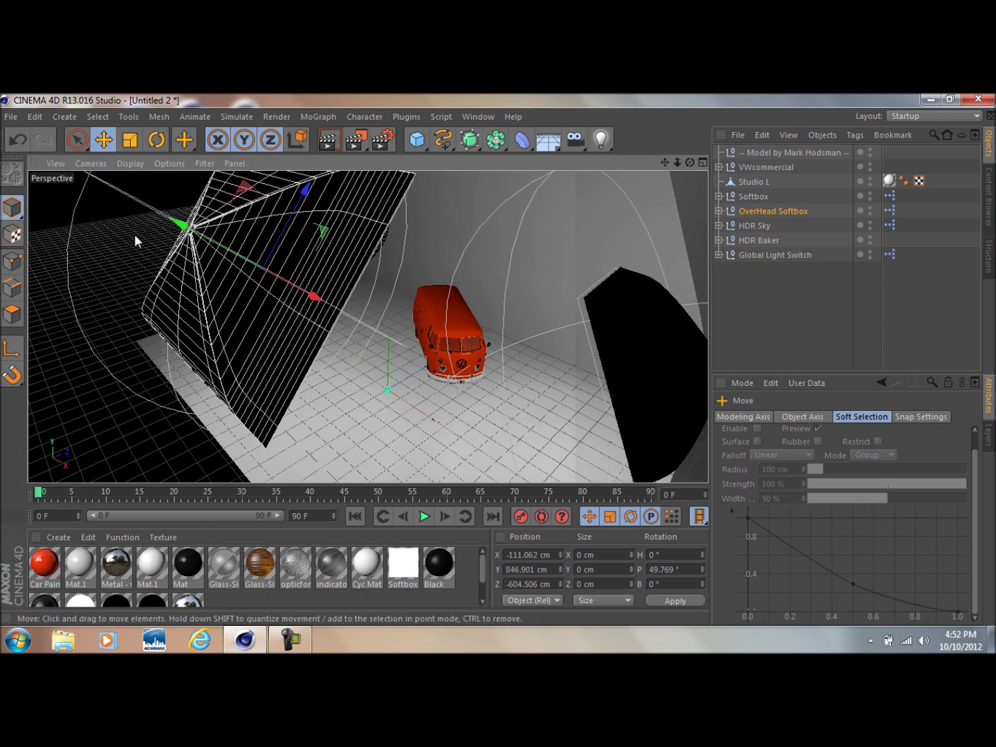
{"action": "left_click_drag", "start_coordinate": [179, 222], "coordinate": [232, 250]}
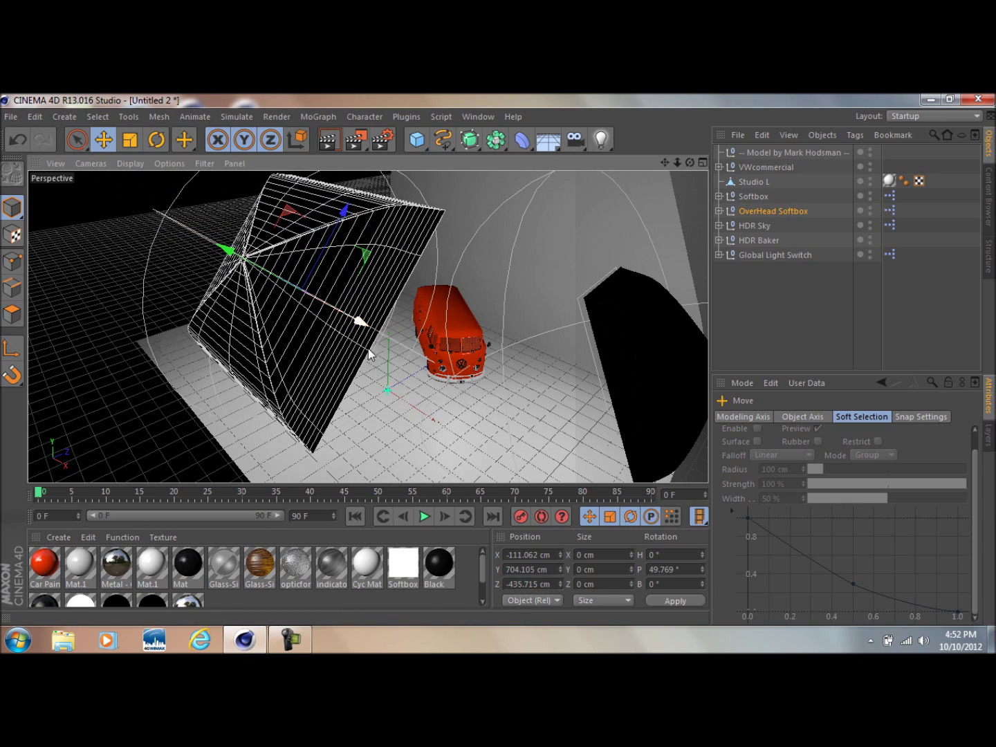
{"action": "scroll", "coordinate": [445, 383], "scroll_direction": "up", "scroll_amount": 5}
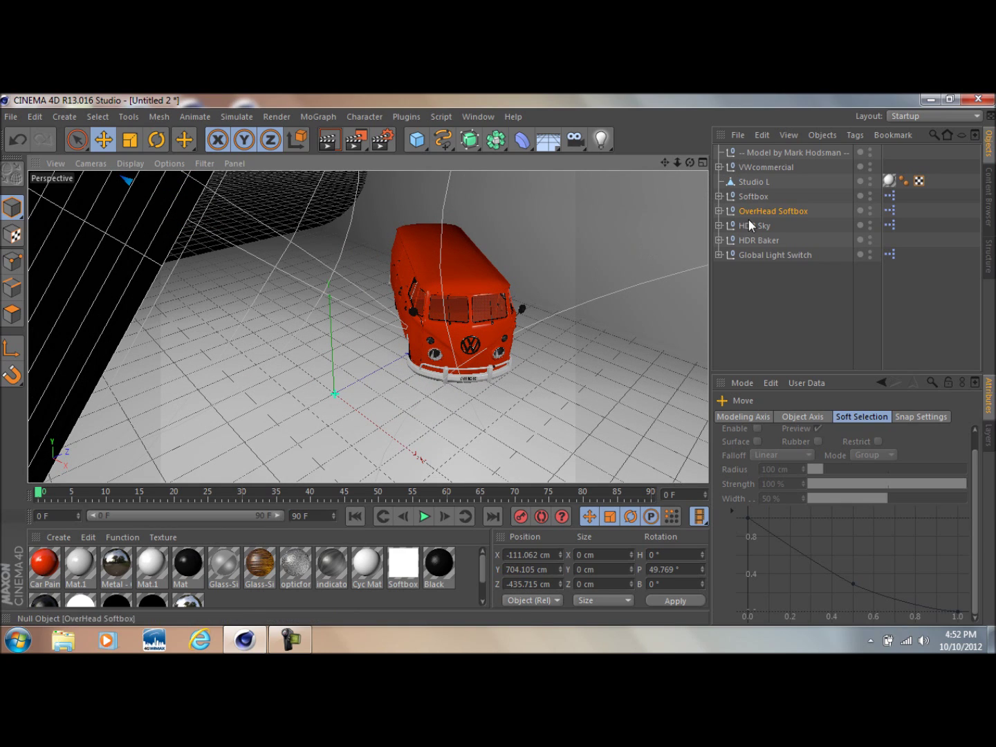
Change the OverHead Softbox light color to a soft, pale peach with a hue of 23°
{"action": "left_click", "coordinate": [763, 211]}
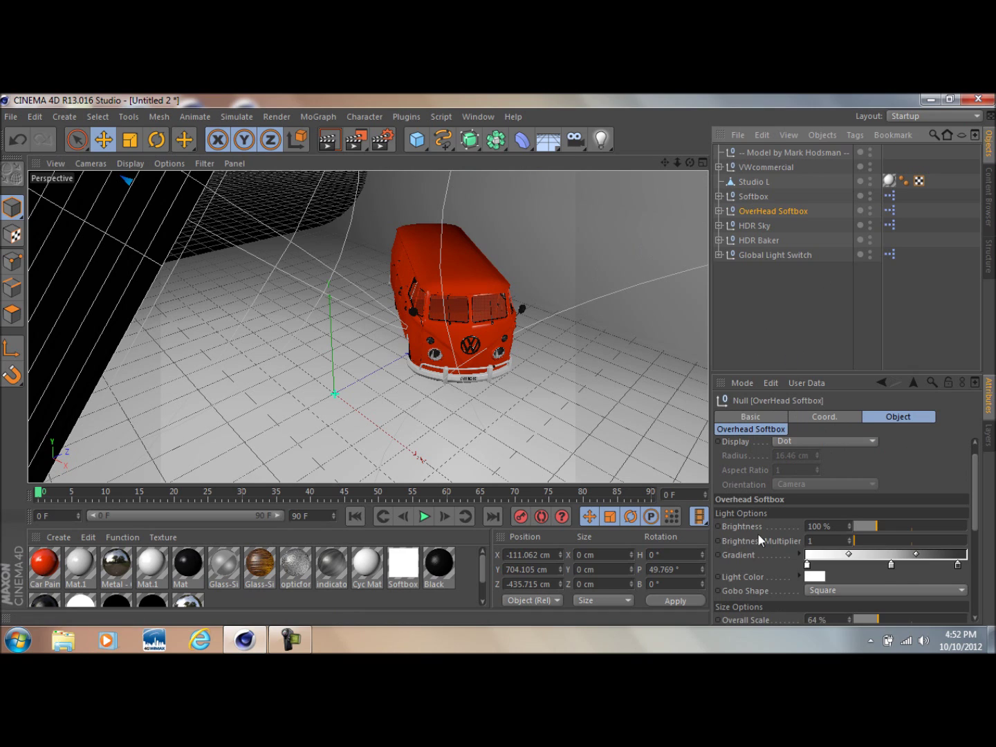
{"action": "left_click", "coordinate": [825, 575]}
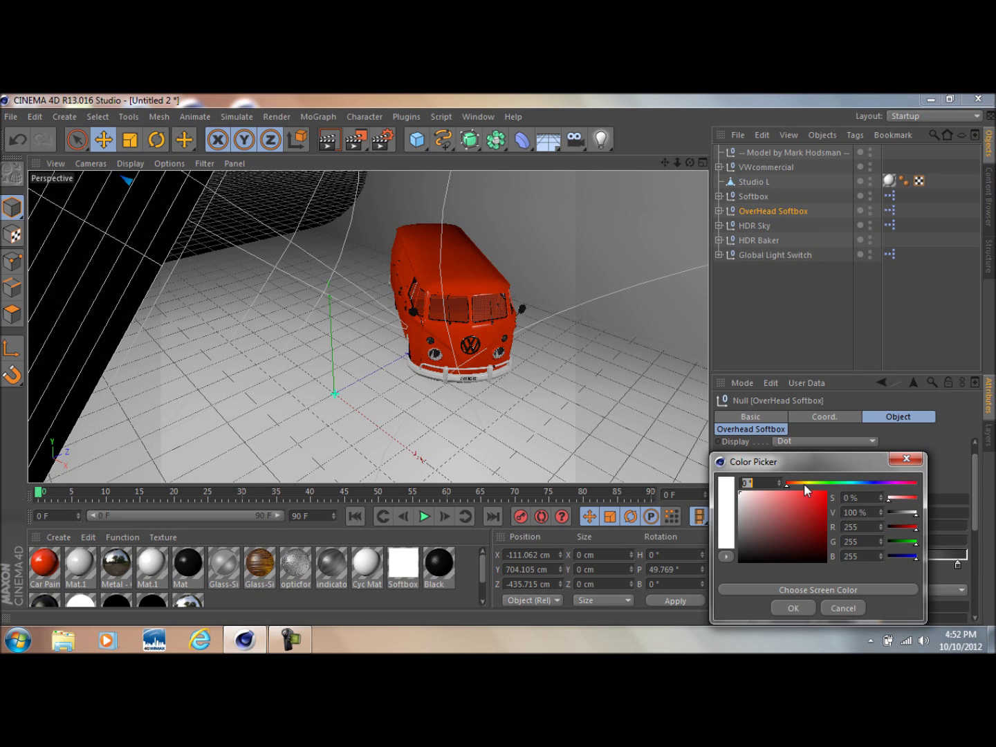
{"action": "left_click", "coordinate": [799, 482]}
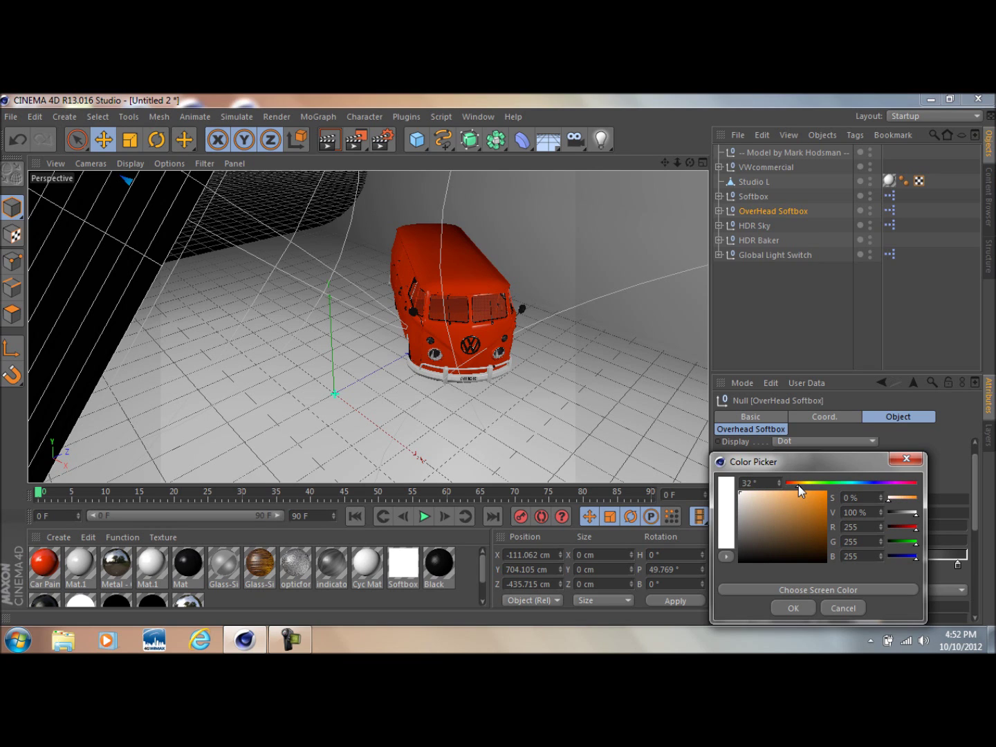
{"action": "left_click_drag", "start_coordinate": [799, 484], "coordinate": [768, 491]}
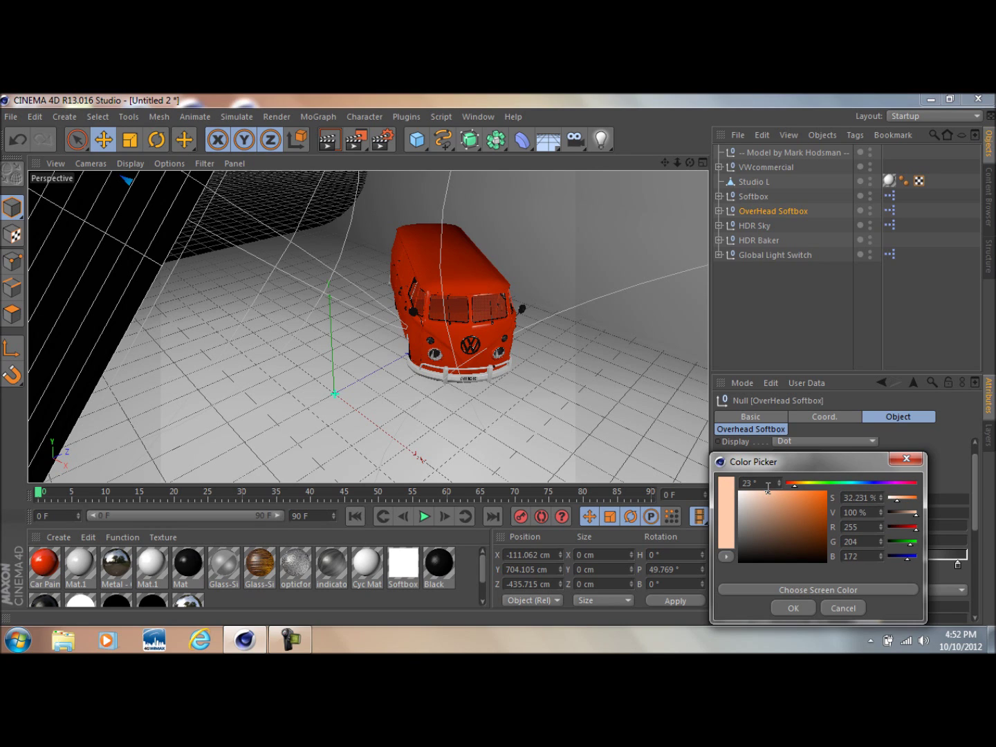
{"action": "left_click", "coordinate": [810, 503]}
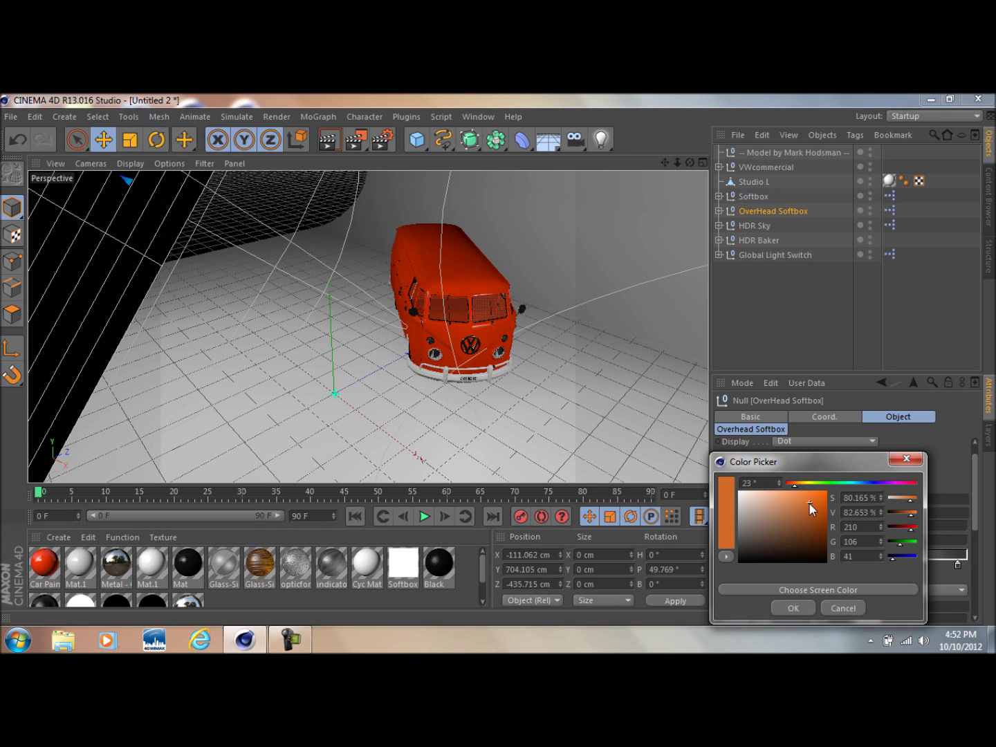
{"action": "mouse_move", "coordinate": [810, 503]}
{"action": "left_mouse_down"}
{"action": "mouse_move", "coordinate": [817, 507]}
{"action": "mouse_move", "coordinate": [788, 485]}
{"action": "mouse_move", "coordinate": [776, 483]}
{"action": "mouse_move", "coordinate": [776, 495]}
{"action": "left_mouse_up"}
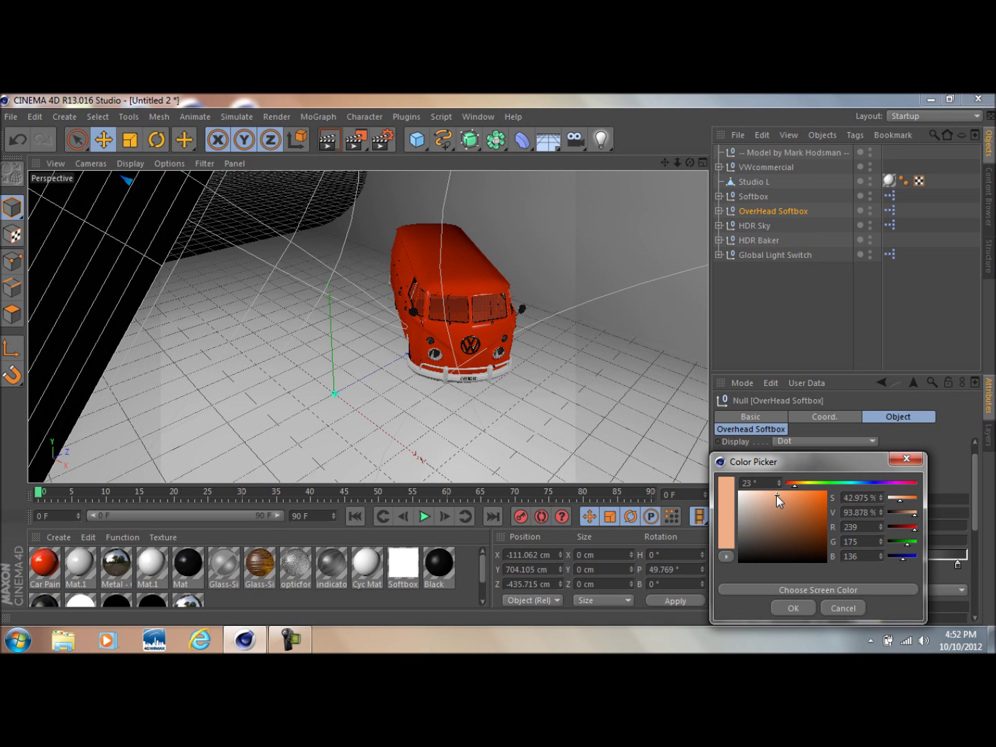
{"action": "left_click", "coordinate": [805, 610]}
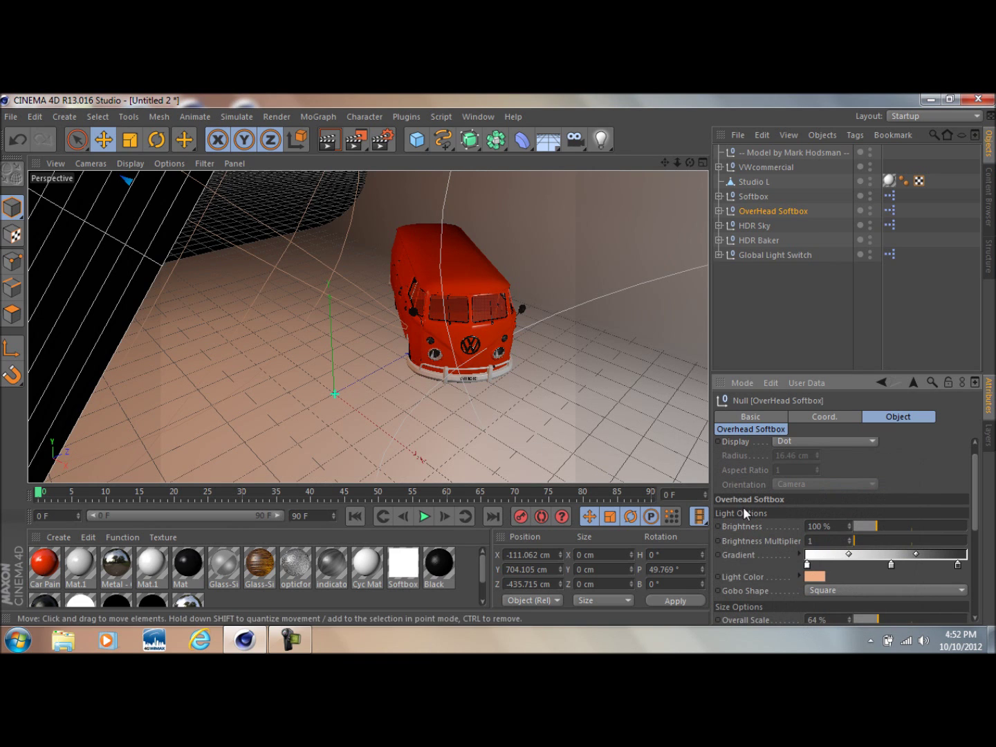
{"action": "left_click", "coordinate": [815, 574]}
{"action": "left_click_drag", "start_coordinate": [764, 491], "coordinate": [769, 501]}
{"action": "left_click", "coordinate": [795, 606]}
Change the Softbox light color to a pale blue with a hue of about 200° and a saturation of about 15.7%
{"action": "left_click", "coordinate": [753, 196]}
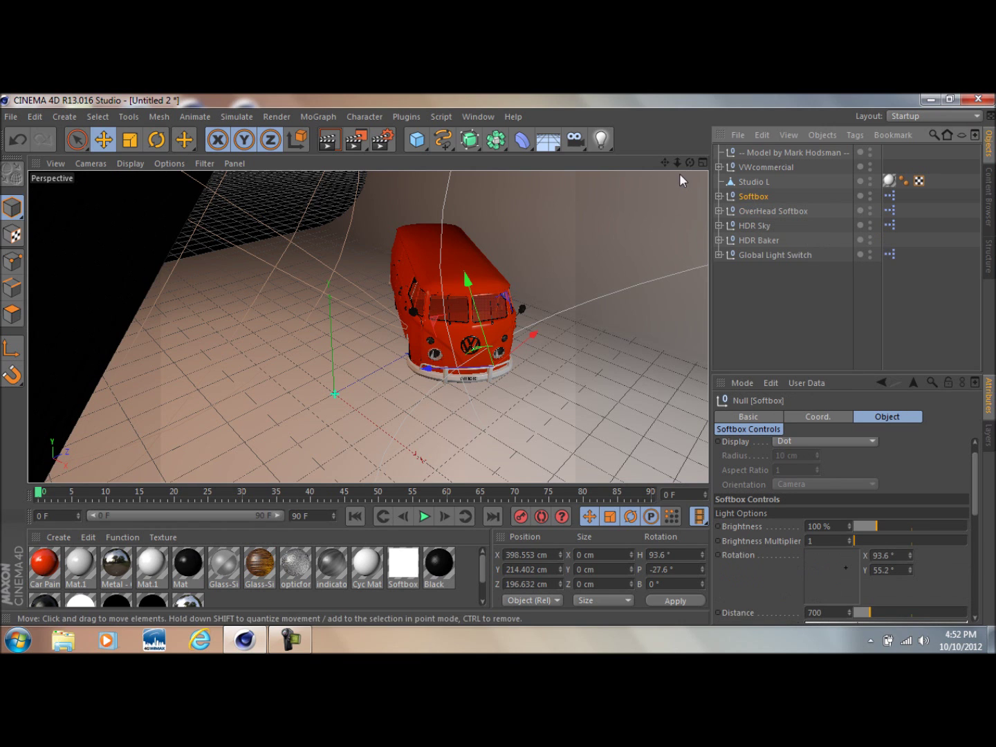
{"action": "left_click_drag", "start_coordinate": [690, 163], "coordinate": [671, 299]}
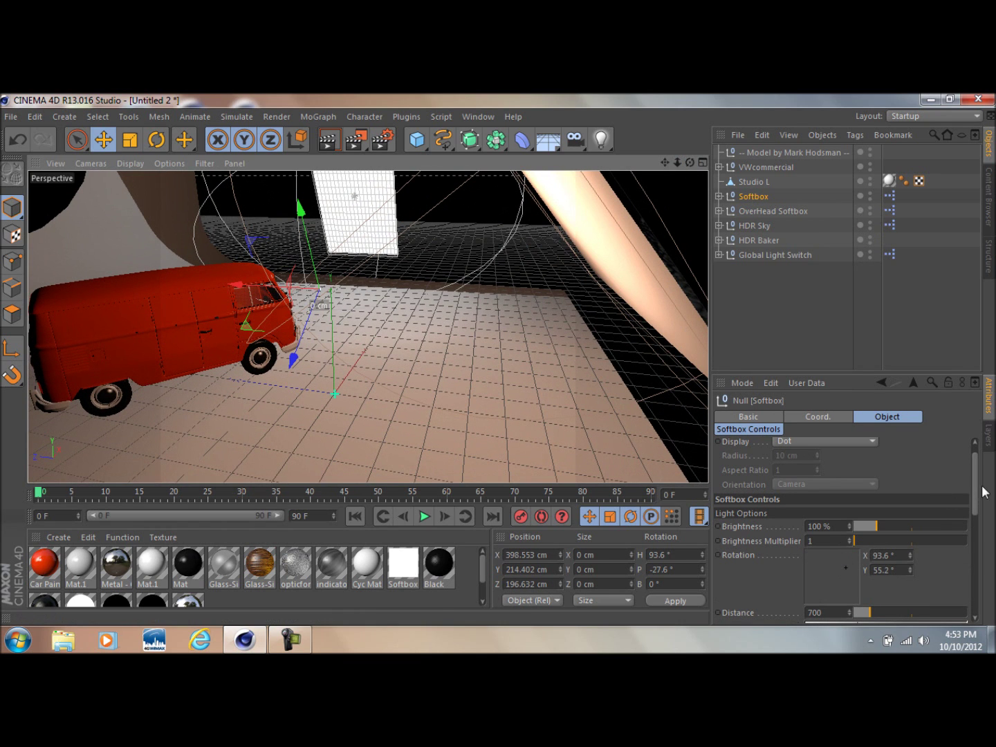
{"action": "scroll", "coordinate": [867, 543], "scroll_direction": "down", "scroll_amount": 5}
{"action": "left_click", "coordinate": [811, 543]}
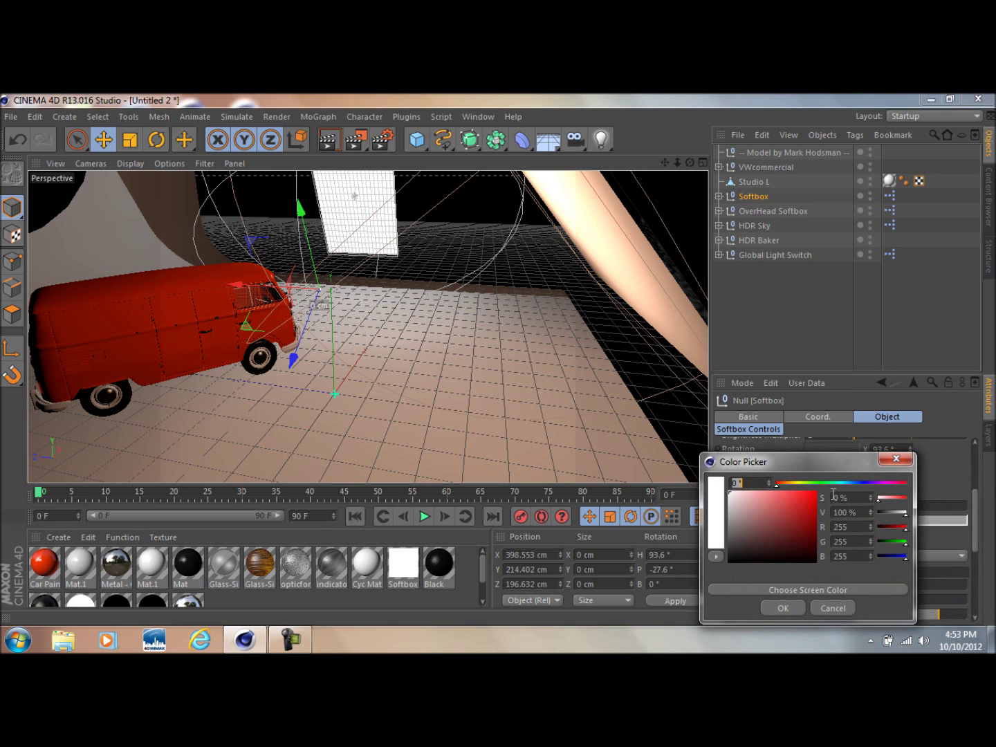
{"action": "left_click_drag", "start_coordinate": [845, 483], "coordinate": [848, 483]}
{"action": "left_click_drag", "start_coordinate": [775, 513], "coordinate": [747, 484]}
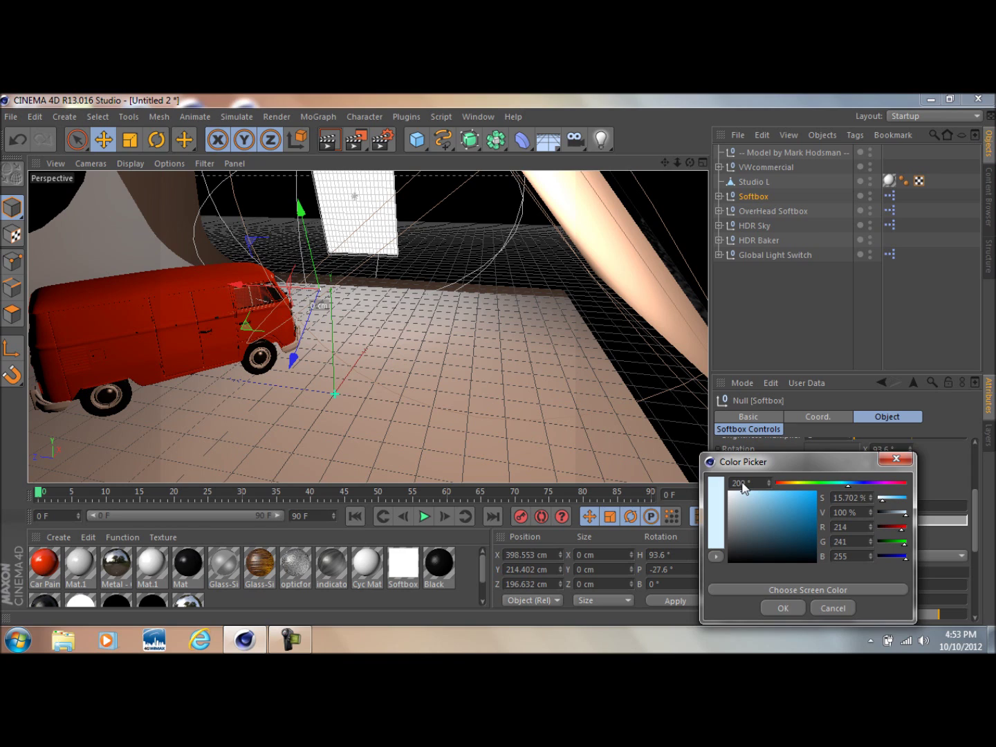
{"action": "left_click", "coordinate": [783, 607]}
Start a viewport render of the van from its front corner to test the softbox colors
{"action": "left_click_drag", "start_coordinate": [690, 164], "coordinate": [660, 165]}
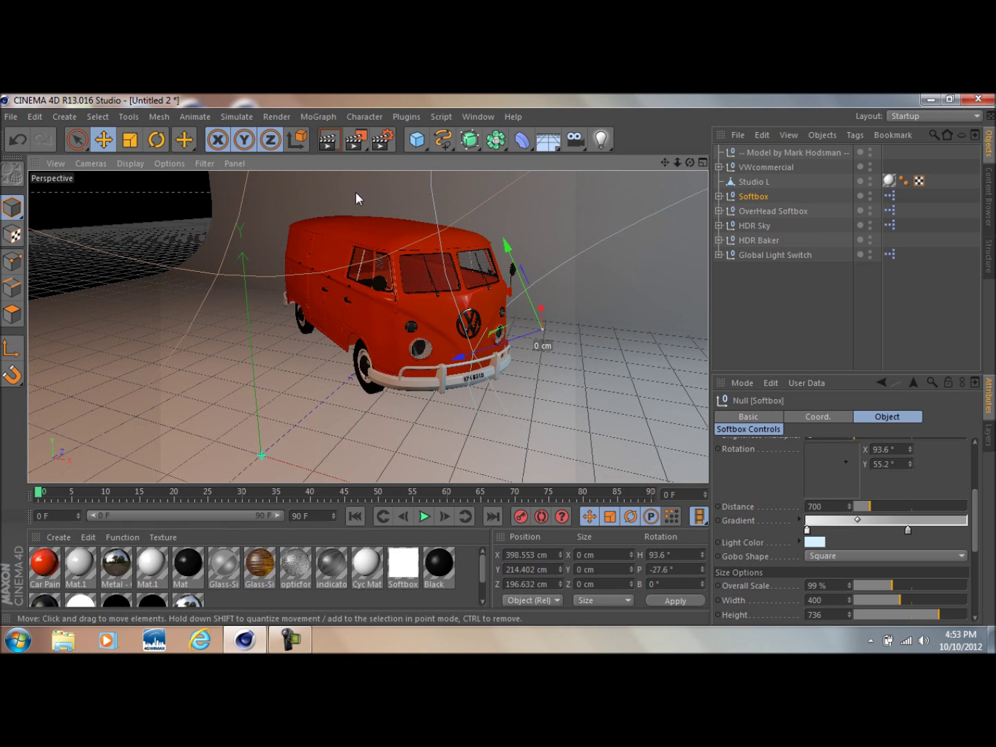
{"action": "left_click", "coordinate": [329, 139]}
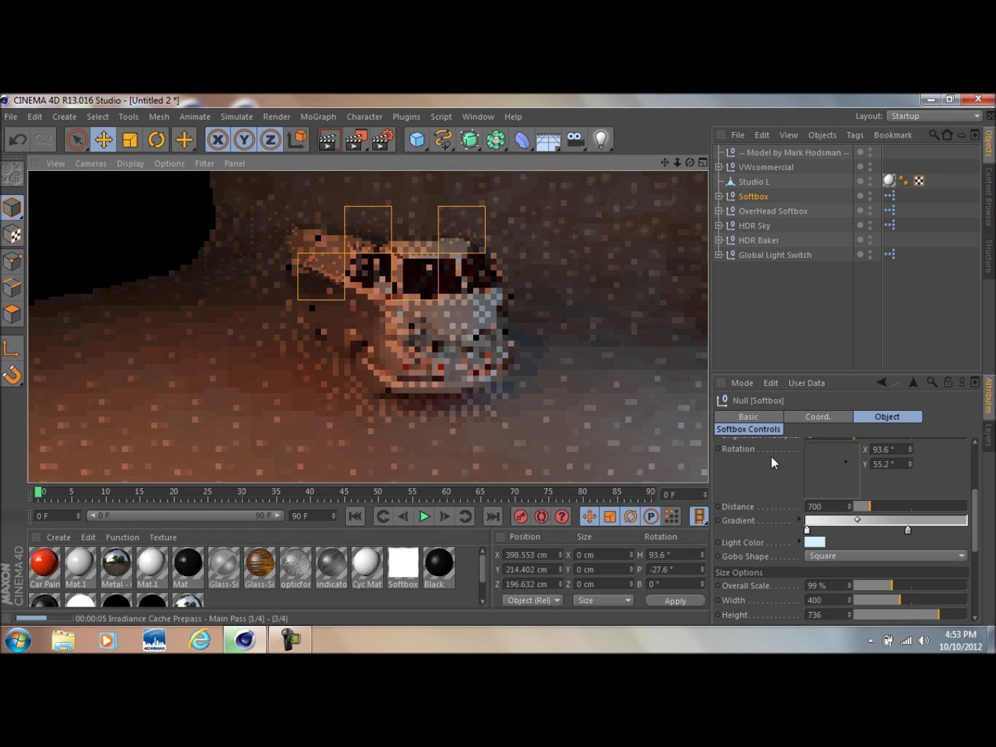
{"action": "left_click", "coordinate": [807, 324]}
Review the Global Illumination, Ambient Occlusion, Options and Anti-Aliasing pages of the render settings
{"action": "left_click", "coordinate": [384, 139]}
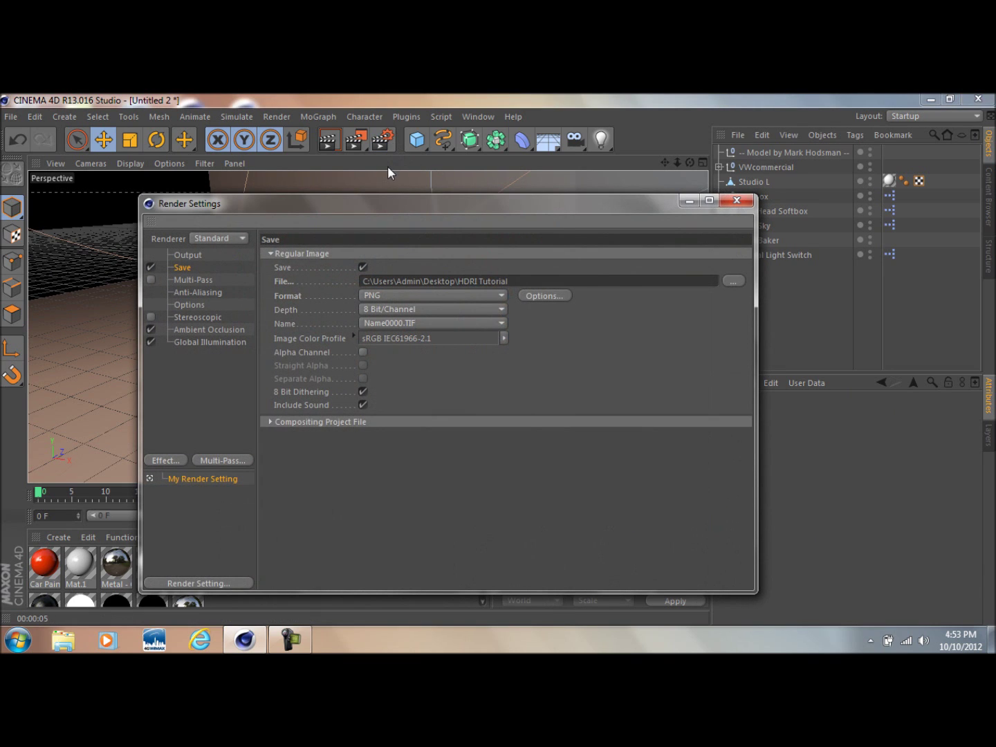
{"action": "left_click", "coordinate": [204, 329]}
{"action": "left_click", "coordinate": [215, 342]}
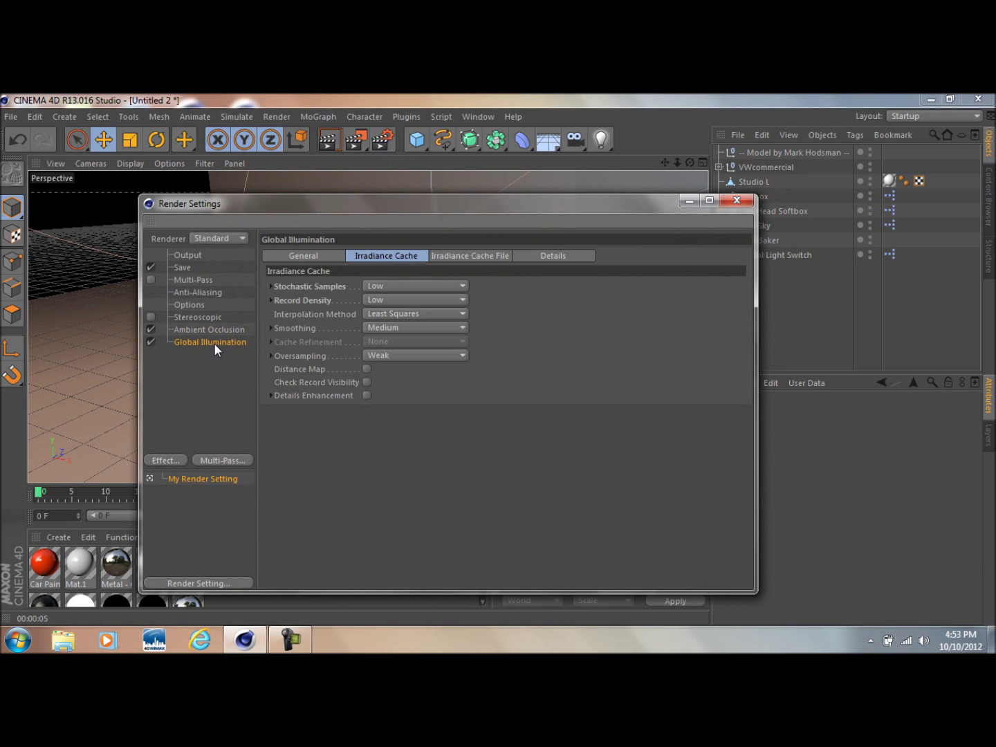
{"action": "left_click", "coordinate": [209, 332]}
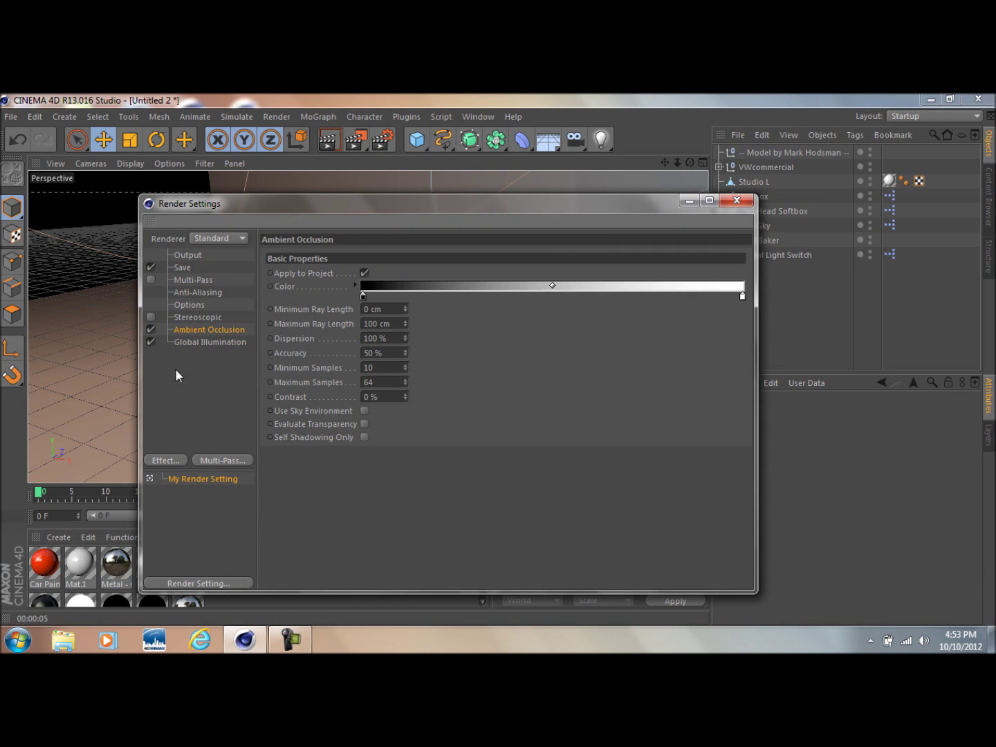
{"action": "left_click", "coordinate": [230, 341]}
{"action": "left_click", "coordinate": [212, 333]}
{"action": "left_click", "coordinate": [195, 315]}
{"action": "left_click", "coordinate": [199, 304]}
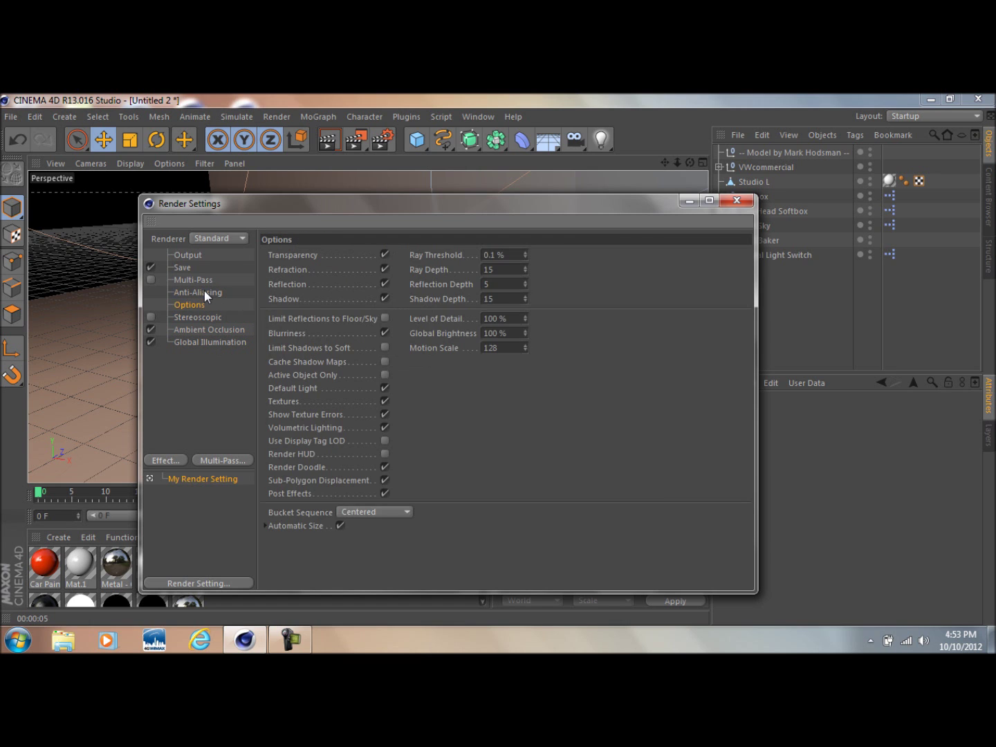
{"action": "left_click", "coordinate": [204, 291]}
{"action": "left_click", "coordinate": [726, 202]}
Render the studio scene with both tinted softboxes in the perspective view and inspect the result
{"action": "left_click", "coordinate": [328, 140]}
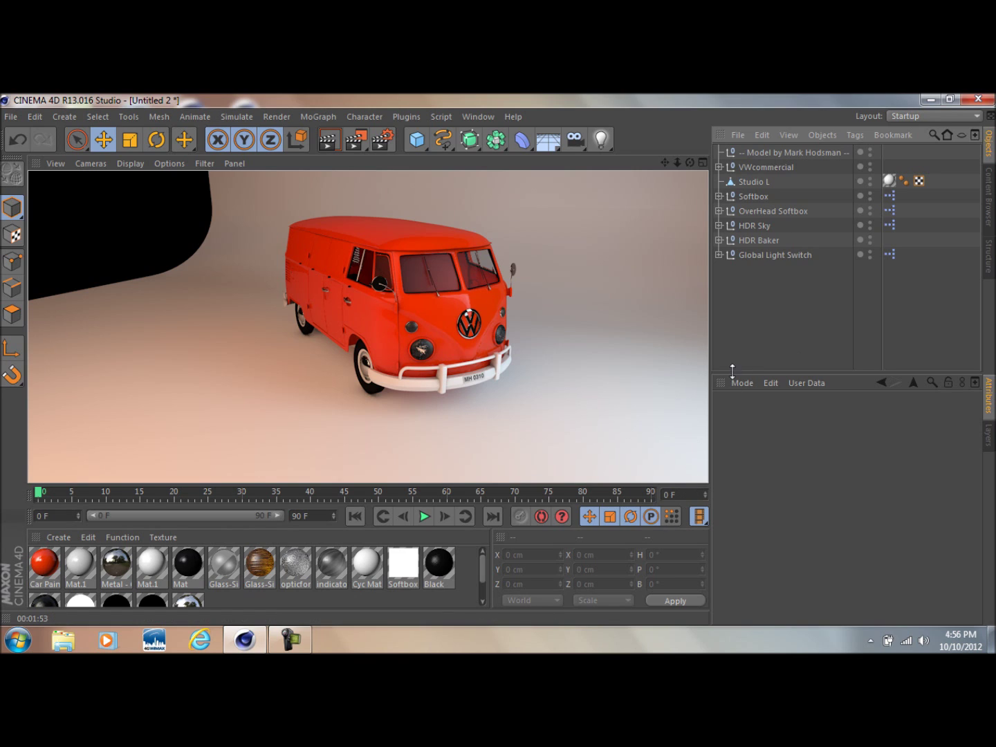
{"action": "left_click", "coordinate": [772, 311]}
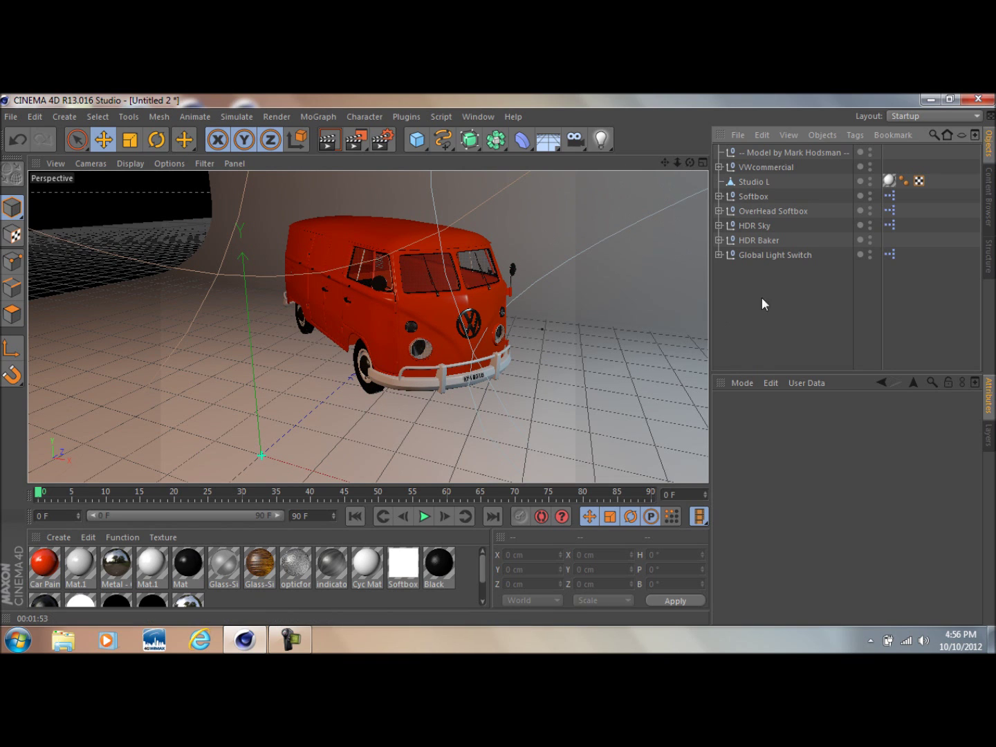
Delete the HDR Sky, HDR Baker, Global Light Switch and both softboxes from the scene
{"action": "left_click_drag", "start_coordinate": [768, 285], "coordinate": [737, 220]}
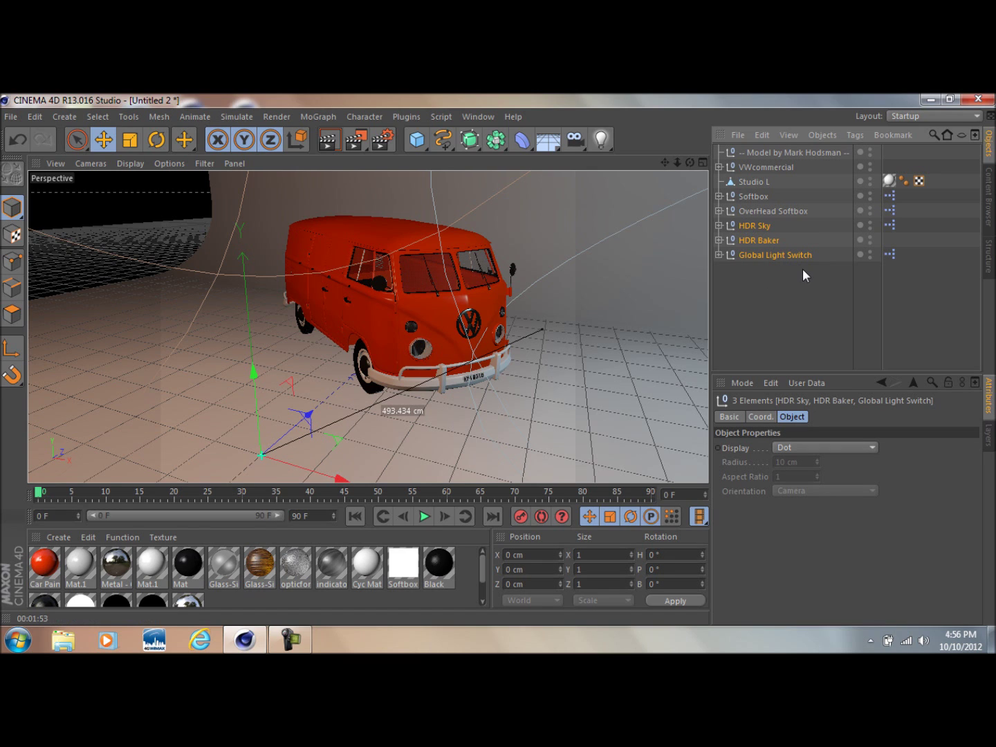
{"action": "key", "text": "Delete"}
{"action": "left_click_drag", "start_coordinate": [780, 237], "coordinate": [756, 197]}
{"action": "key", "text": "Delete"}
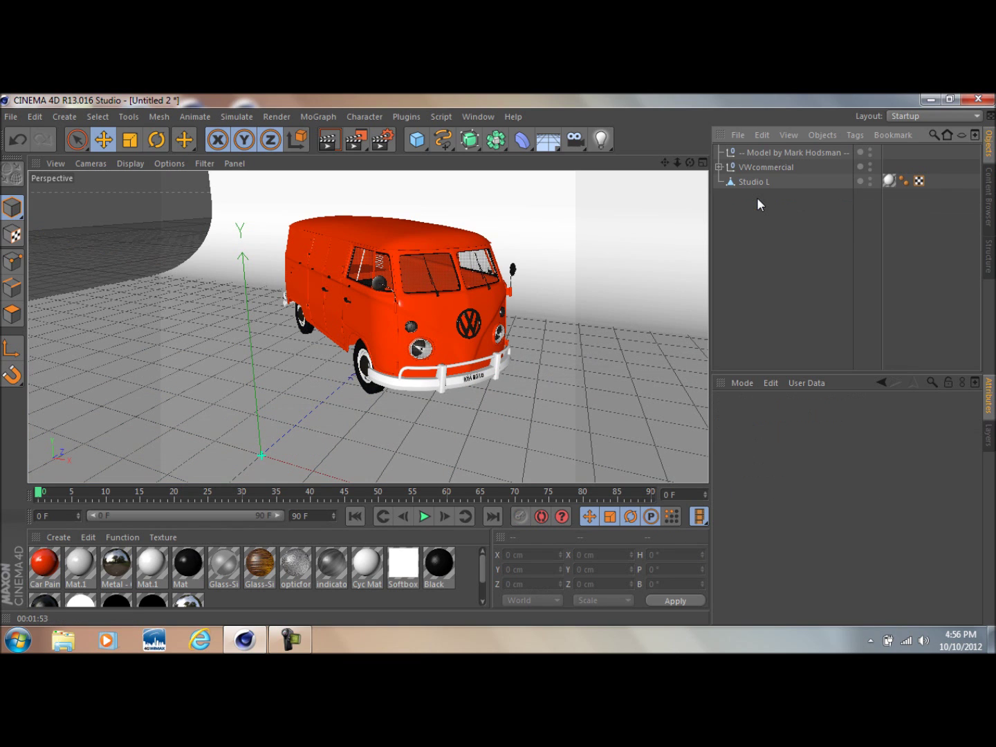
Replace the Studio L backdrop with a Floor object under the van
{"action": "left_click", "coordinate": [772, 179]}
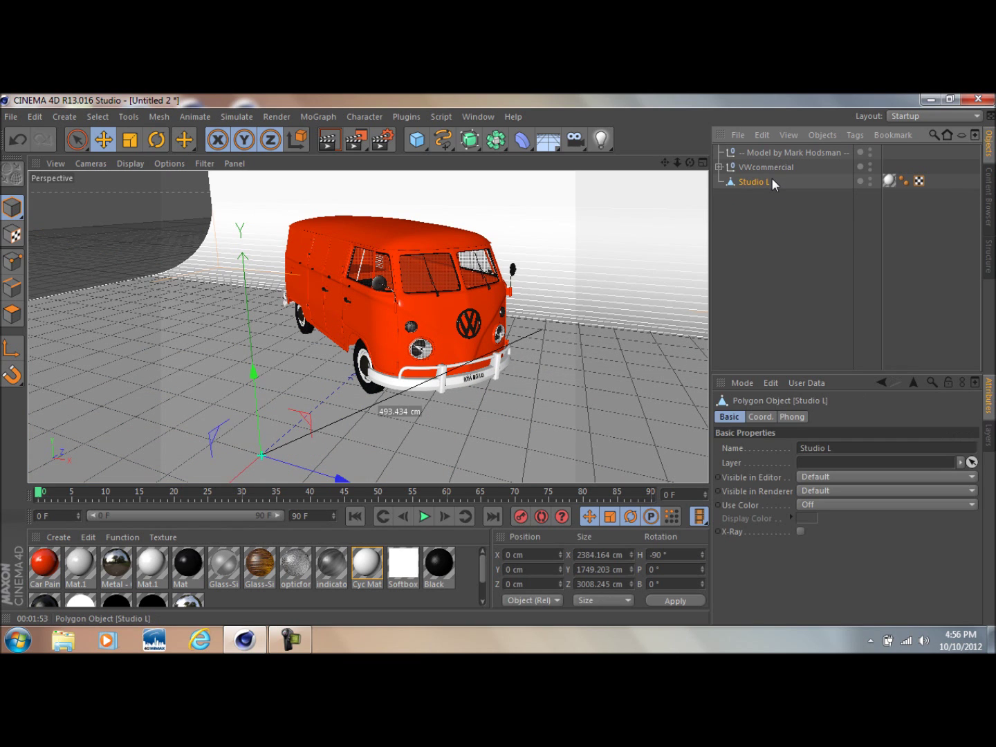
{"action": "key", "text": "Delete"}
{"action": "left_click", "coordinate": [545, 138]}
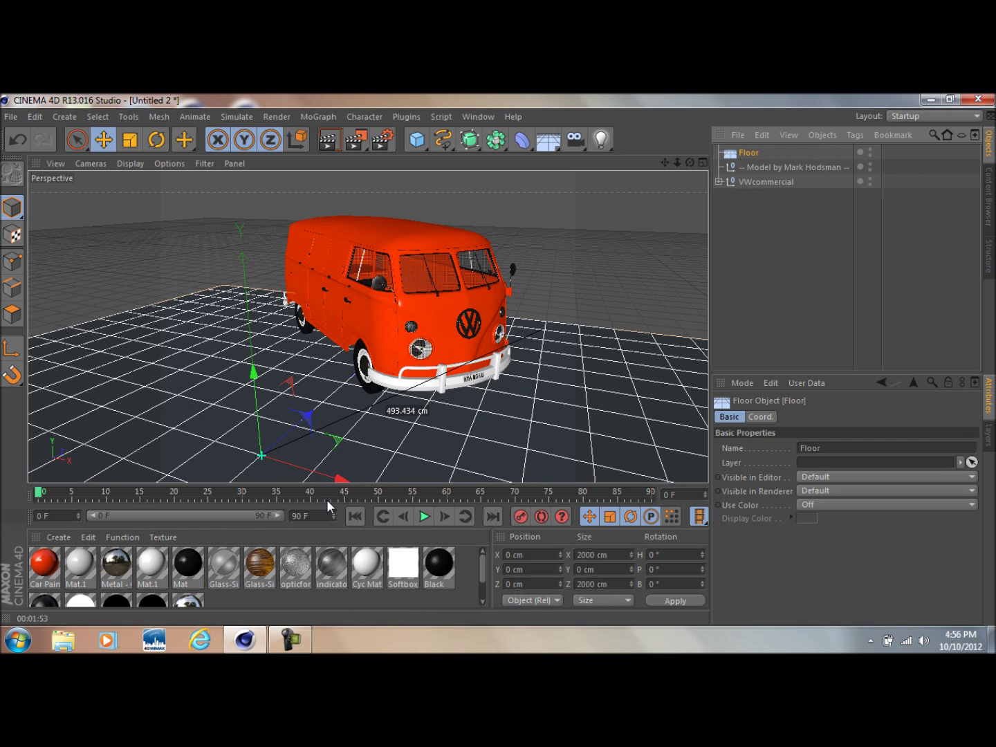
{"action": "left_click_drag", "start_coordinate": [664, 163], "coordinate": [676, 108]}
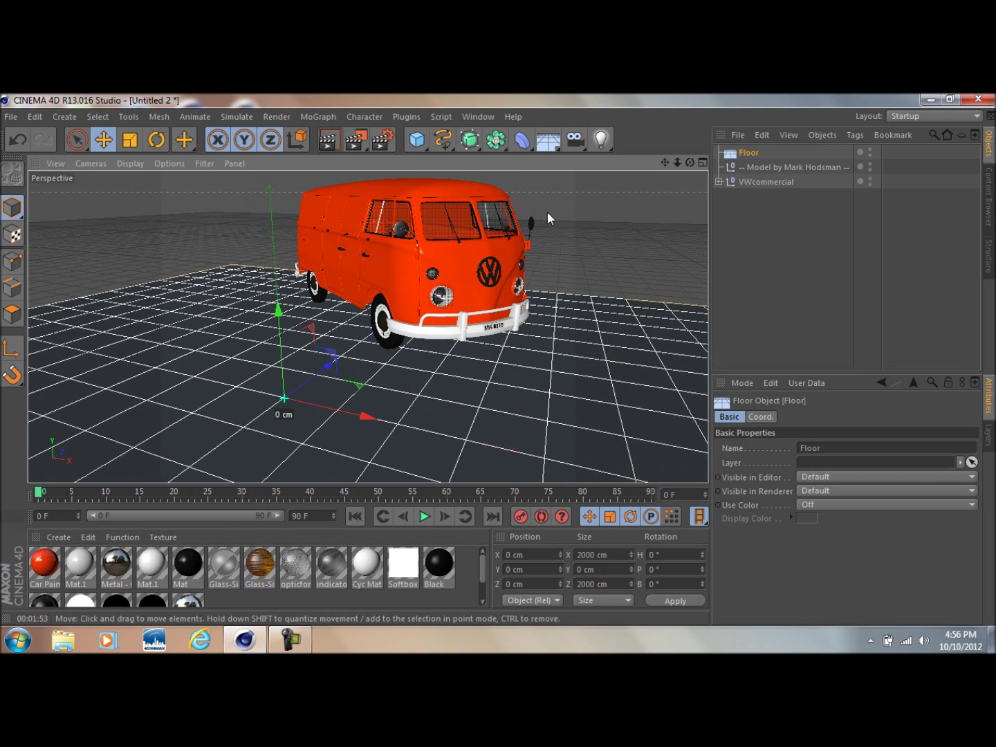
Move the VWcommercial van to about X 191, Y 5, Z 348 cm
{"action": "left_click", "coordinate": [783, 182]}
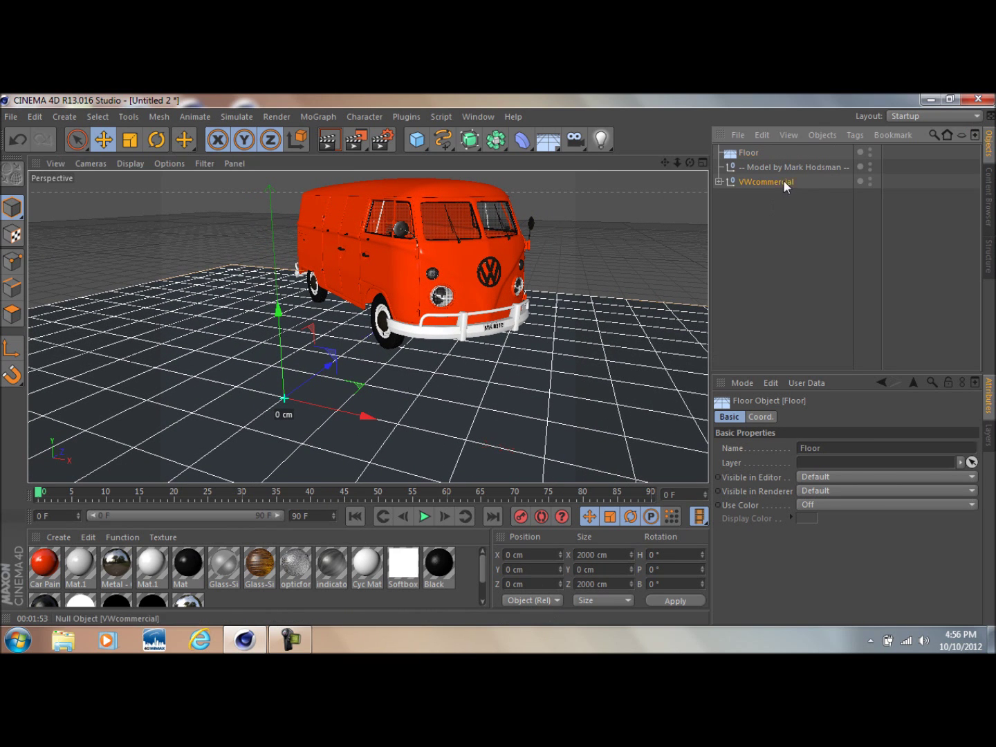
{"action": "mouse_move", "coordinate": [403, 220]}
{"action": "left_mouse_down"}
{"action": "mouse_move", "coordinate": [411, 269]}
{"action": "mouse_move", "coordinate": [417, 218]}
{"action": "left_mouse_up"}
{"action": "left_click_drag", "start_coordinate": [440, 344], "coordinate": [394, 345]}
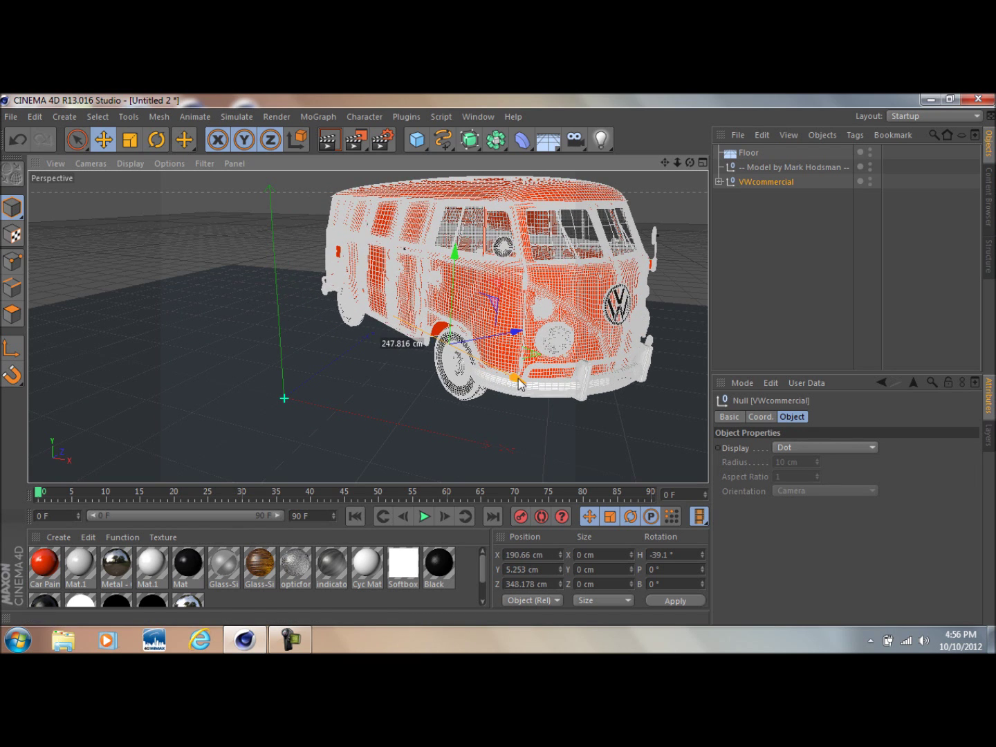
{"action": "left_click", "coordinate": [726, 250]}
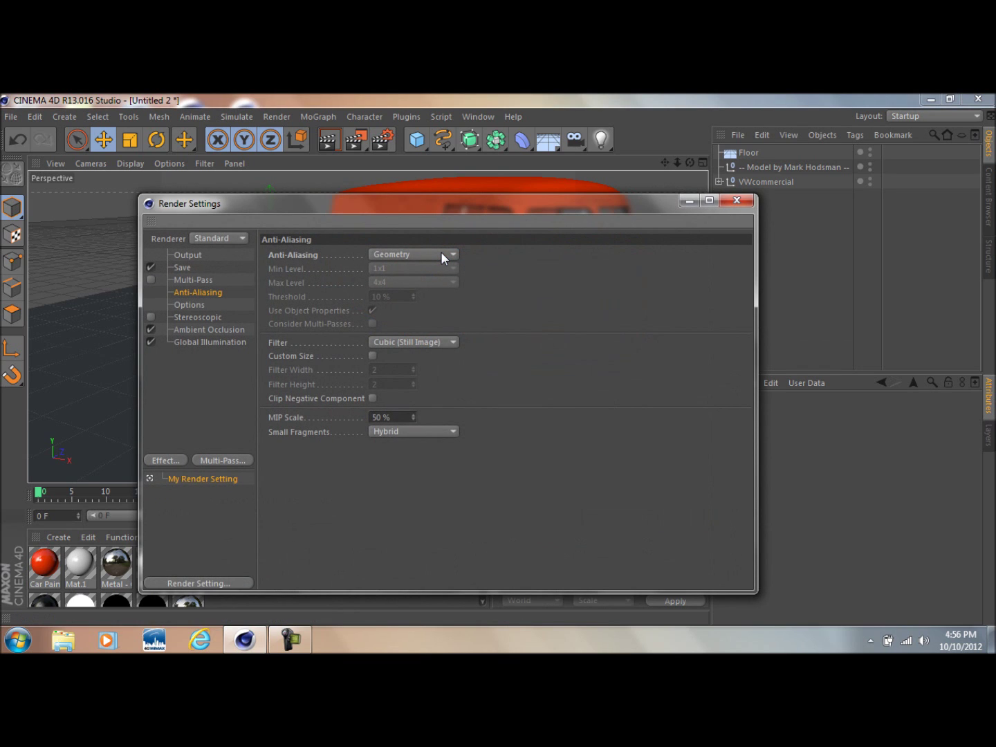
Remove the Ambient Occlusion and Global Illumination effects from the render settings
{"action": "left_click", "coordinate": [202, 330]}
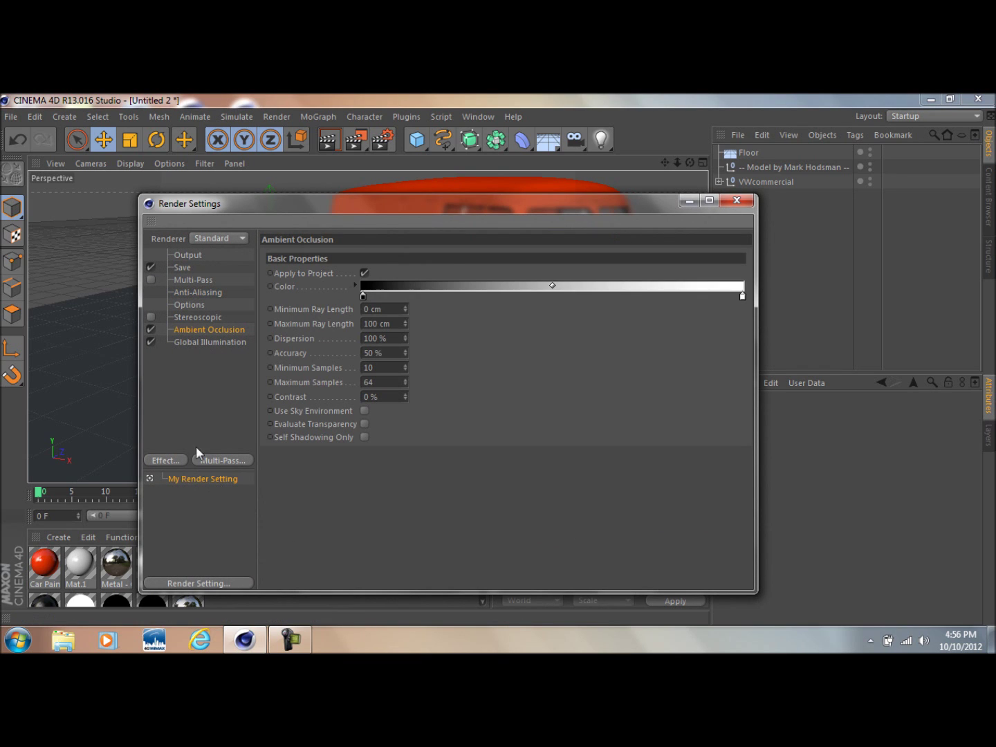
{"action": "key", "text": "Delete"}
{"action": "left_click", "coordinate": [189, 330]}
{"action": "key", "text": "Delete"}
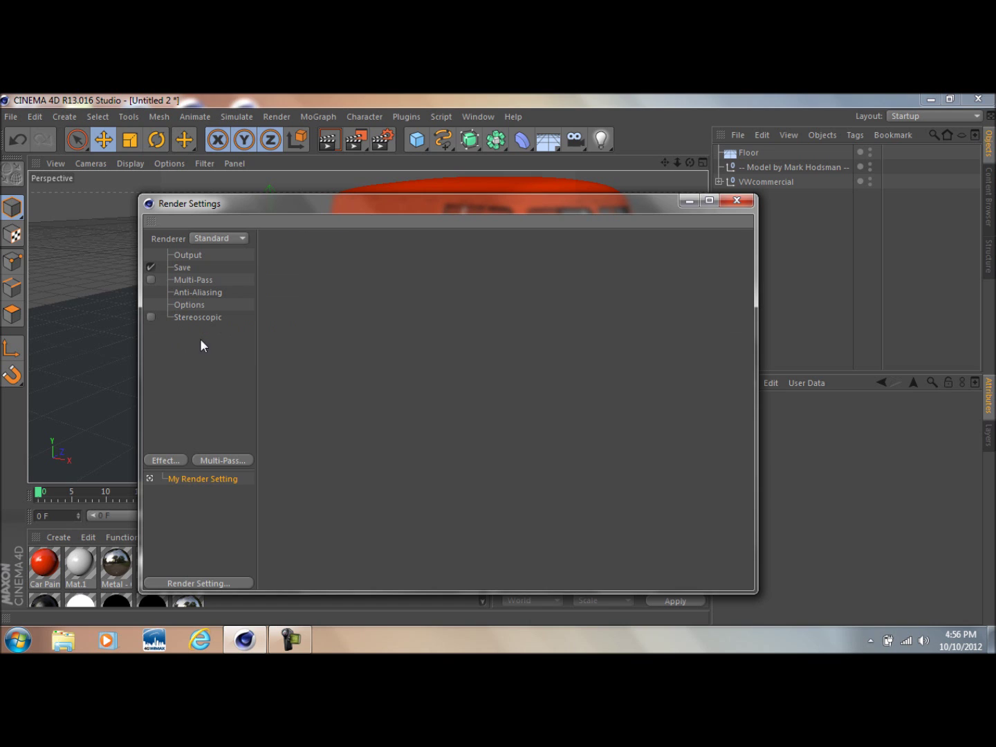
{"action": "left_click", "coordinate": [199, 294]}
{"action": "left_click", "coordinate": [190, 278]}
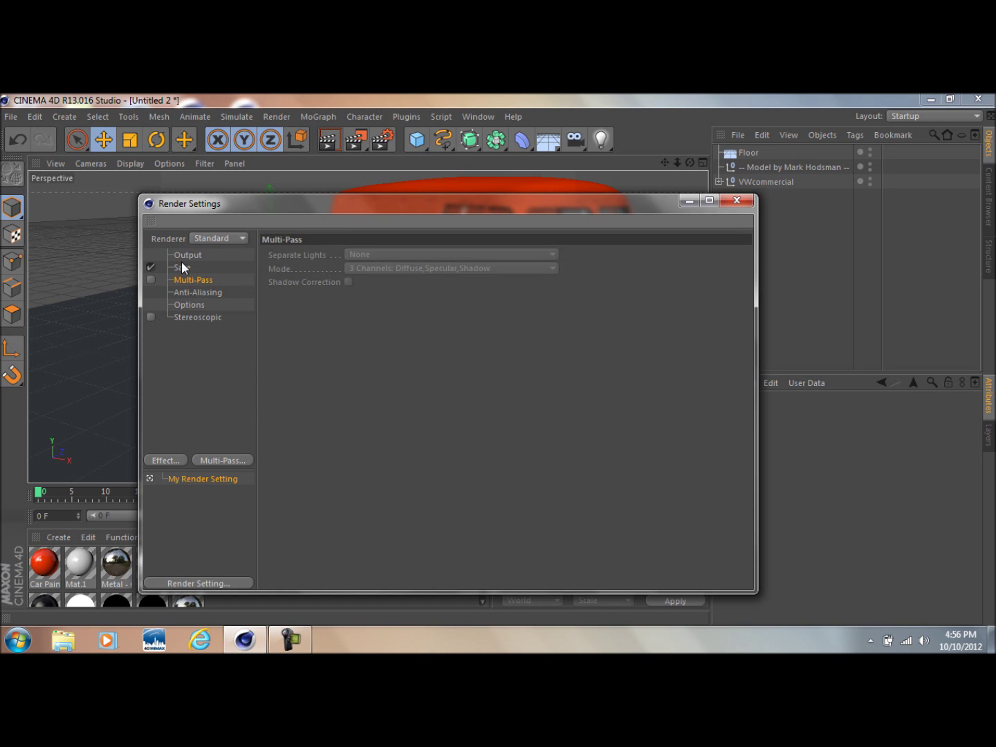
{"action": "left_click", "coordinate": [181, 255]}
{"action": "left_click", "coordinate": [736, 200]}
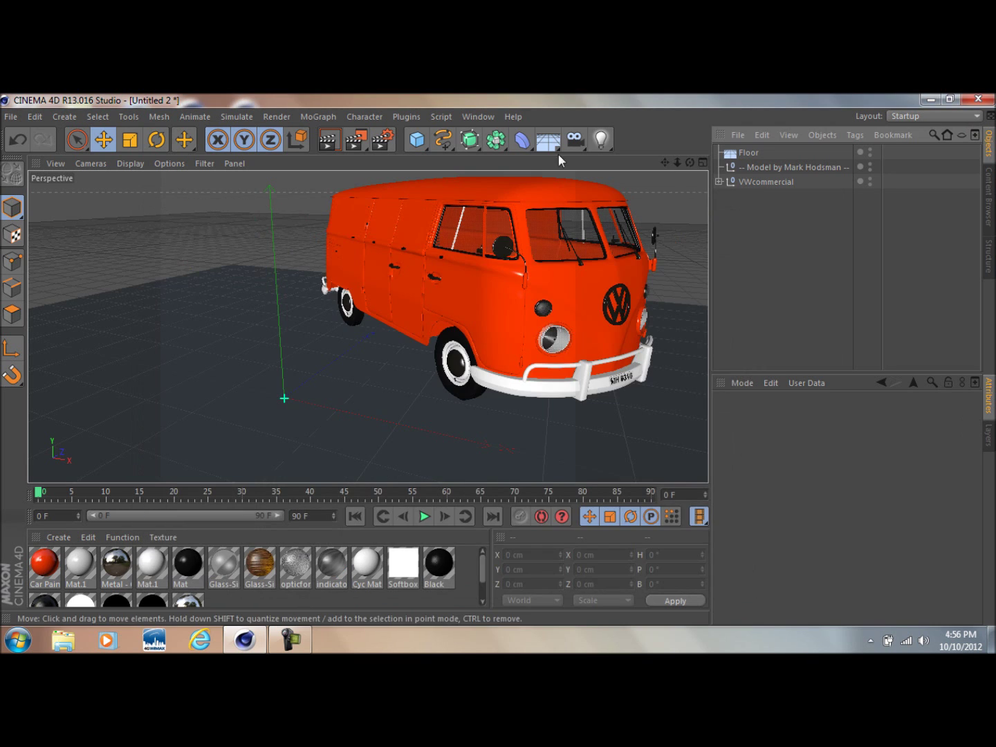
Add an omni light and place it above and in front of the van at about X 363, Y 334, Z -323 cm
{"action": "left_click_drag", "start_coordinate": [601, 139], "coordinate": [633, 153]}
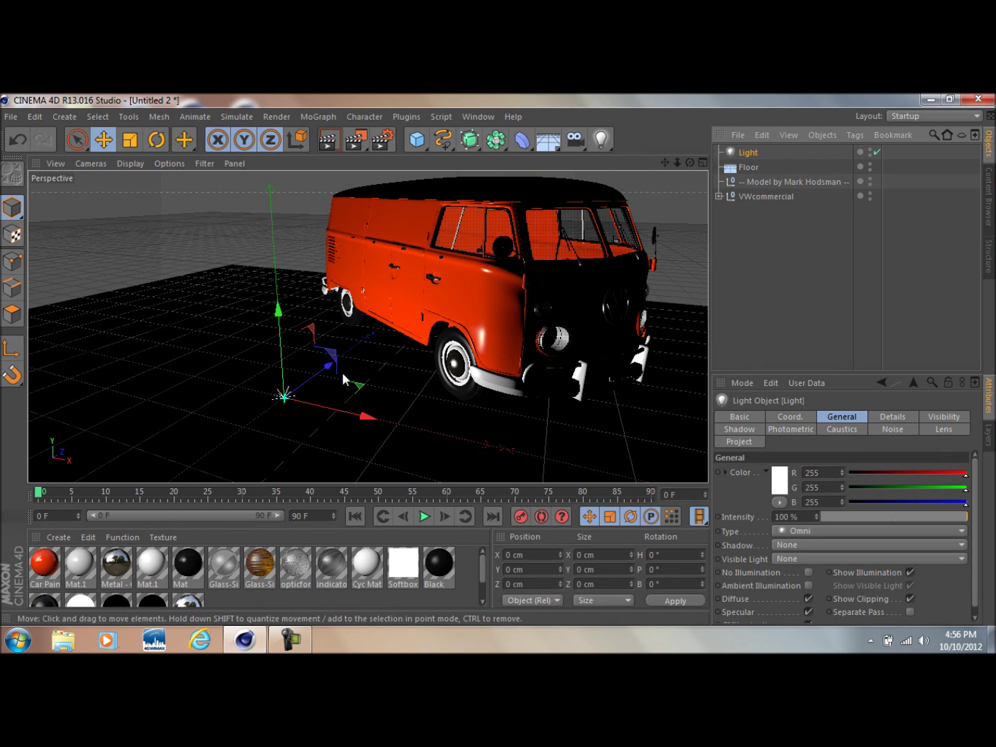
{"action": "left_click_drag", "start_coordinate": [275, 318], "coordinate": [277, 325]}
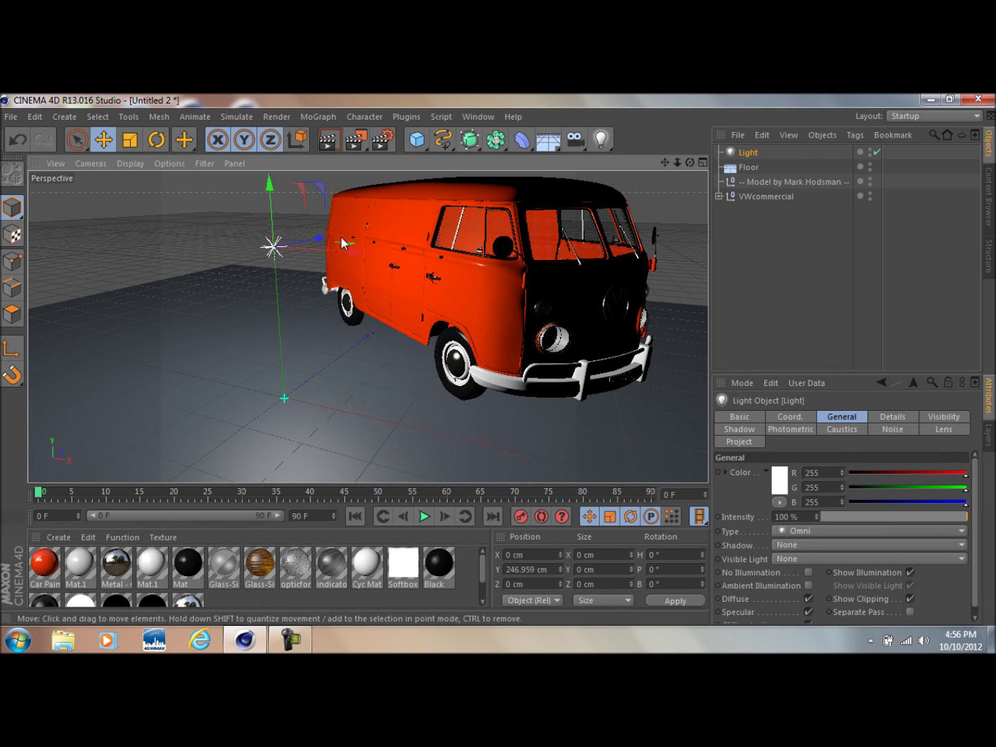
{"action": "left_click_drag", "start_coordinate": [315, 245], "coordinate": [208, 165]}
{"action": "left_click_drag", "start_coordinate": [280, 190], "coordinate": [556, 194]}
{"action": "left_click_drag", "start_coordinate": [677, 162], "coordinate": [681, 167]}
{"action": "left_click_drag", "start_coordinate": [538, 197], "coordinate": [333, 278]}
{"action": "left_click_drag", "start_coordinate": [696, 164], "coordinate": [664, 167]}
Render the view with the single omni light and compare it with the Realistic Render image saved on the desktop
{"action": "left_click", "coordinate": [328, 139]}
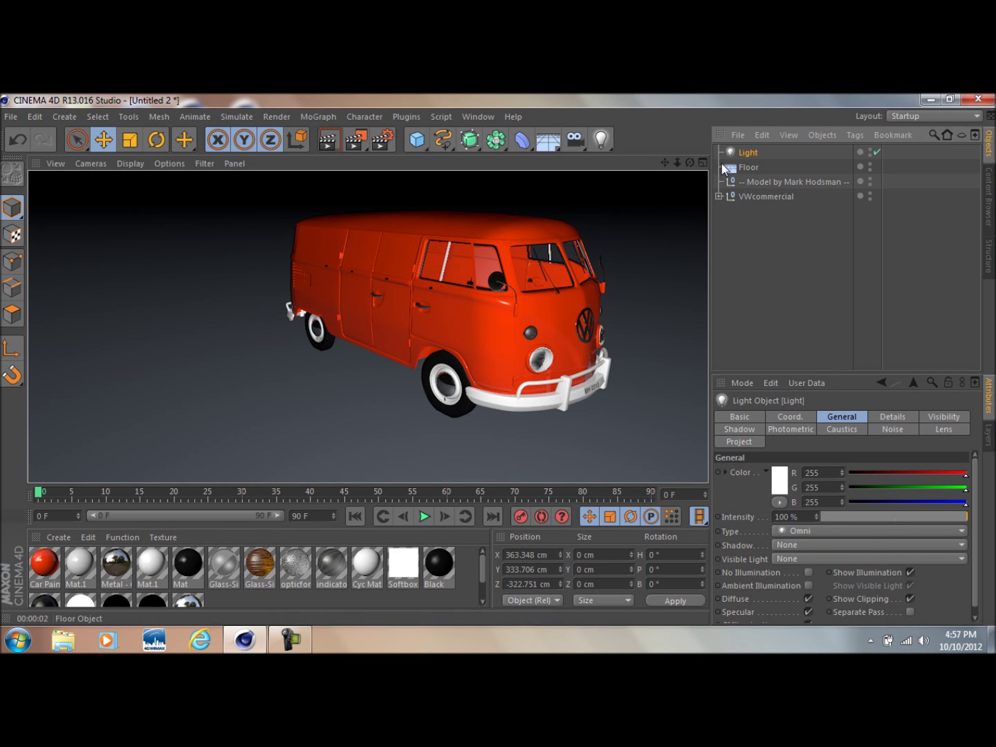
{"action": "left_click", "coordinate": [930, 98]}
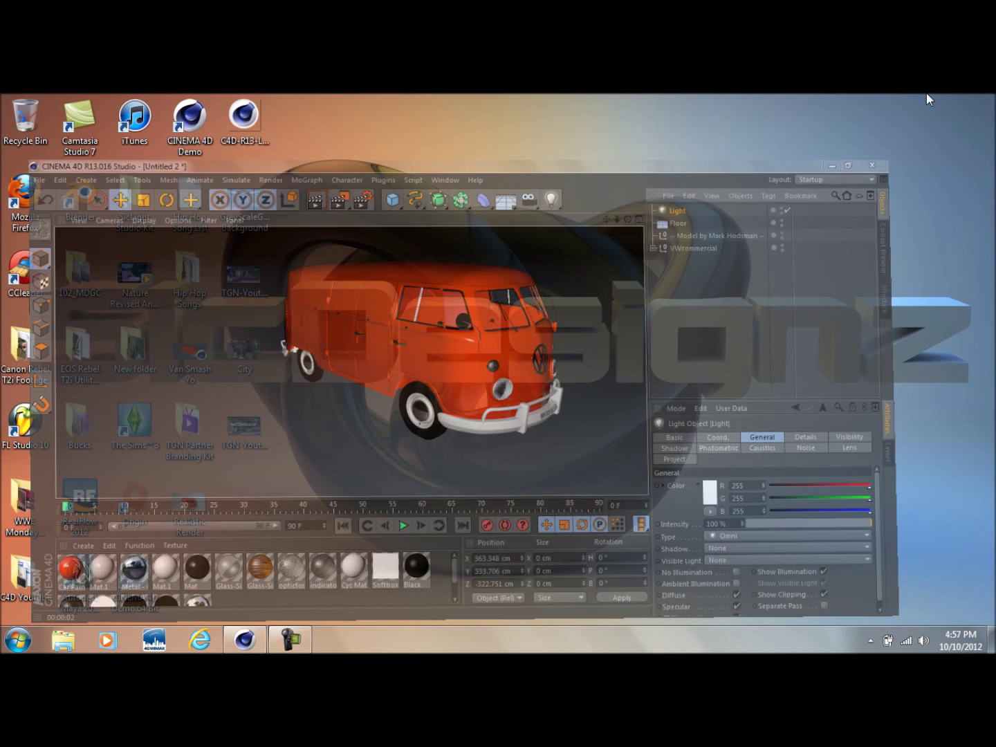
{"action": "double_click", "coordinate": [184, 502]}
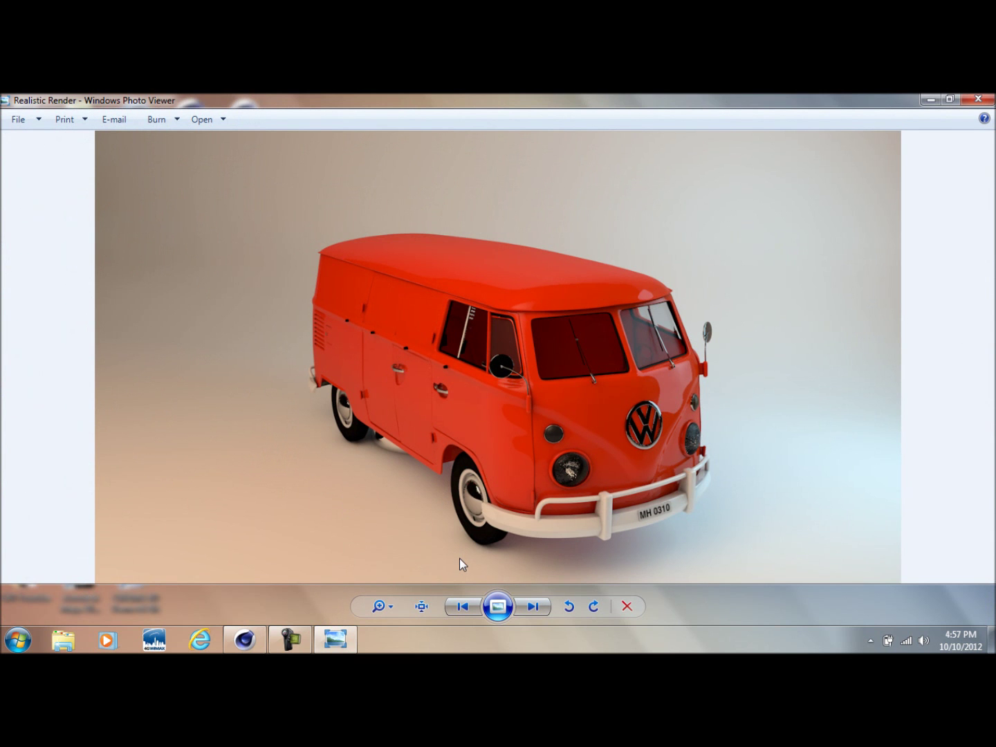
{"action": "left_click", "coordinate": [978, 98]}
{"action": "left_click", "coordinate": [246, 650]}
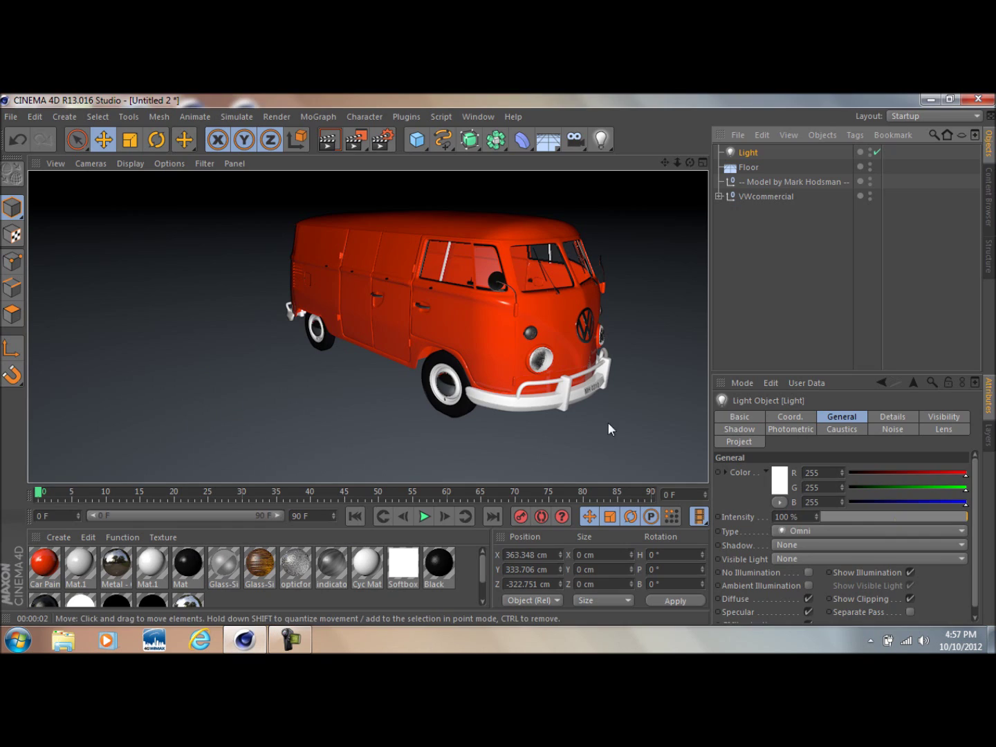
Reframe the van from a lower front-corner angle and render the basic floor-and-light scene again
{"action": "left_click", "coordinate": [744, 257]}
{"action": "mouse_move", "coordinate": [663, 163]}
{"action": "left_mouse_down"}
{"action": "mouse_move", "coordinate": [695, 166]}
{"action": "mouse_move", "coordinate": [672, 163]}
{"action": "left_mouse_up"}
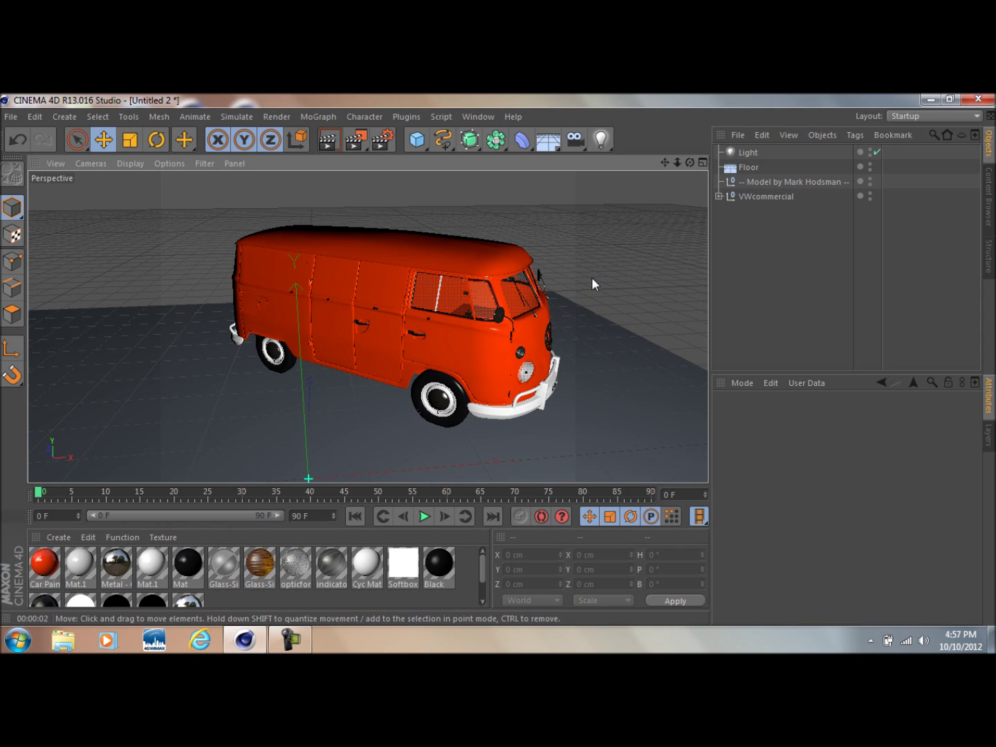
{"action": "mouse_move", "coordinate": [689, 163]}
{"action": "left_mouse_down"}
{"action": "mouse_move", "coordinate": [666, 168]}
{"action": "mouse_move", "coordinate": [693, 162]}
{"action": "mouse_move", "coordinate": [687, 172]}
{"action": "left_mouse_up"}
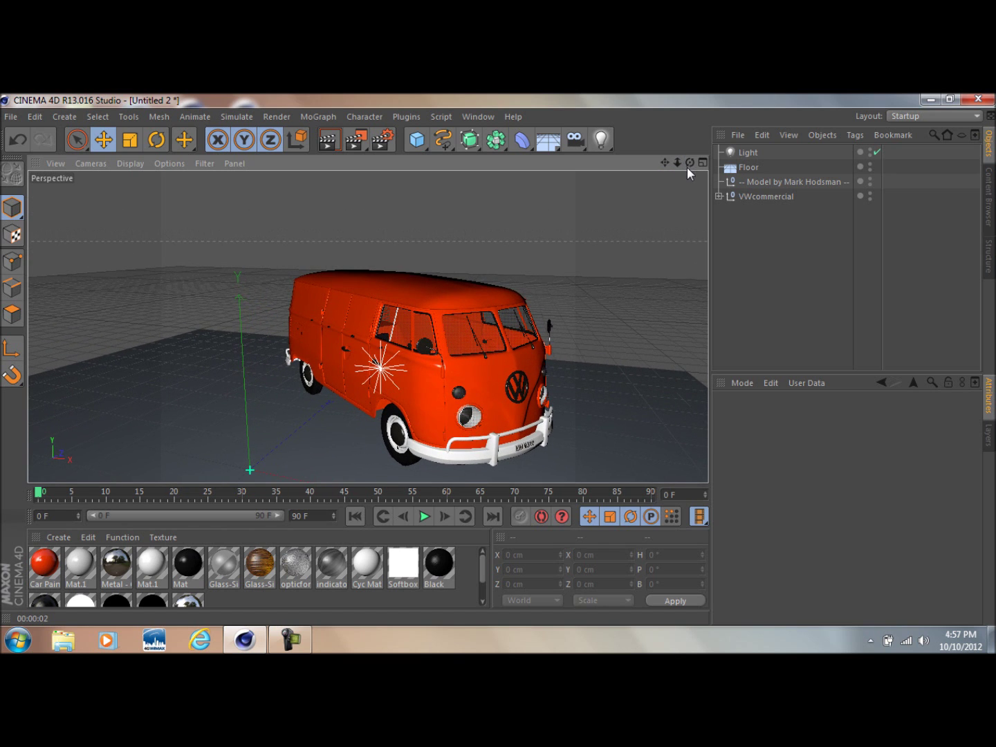
{"action": "left_click", "coordinate": [329, 142]}
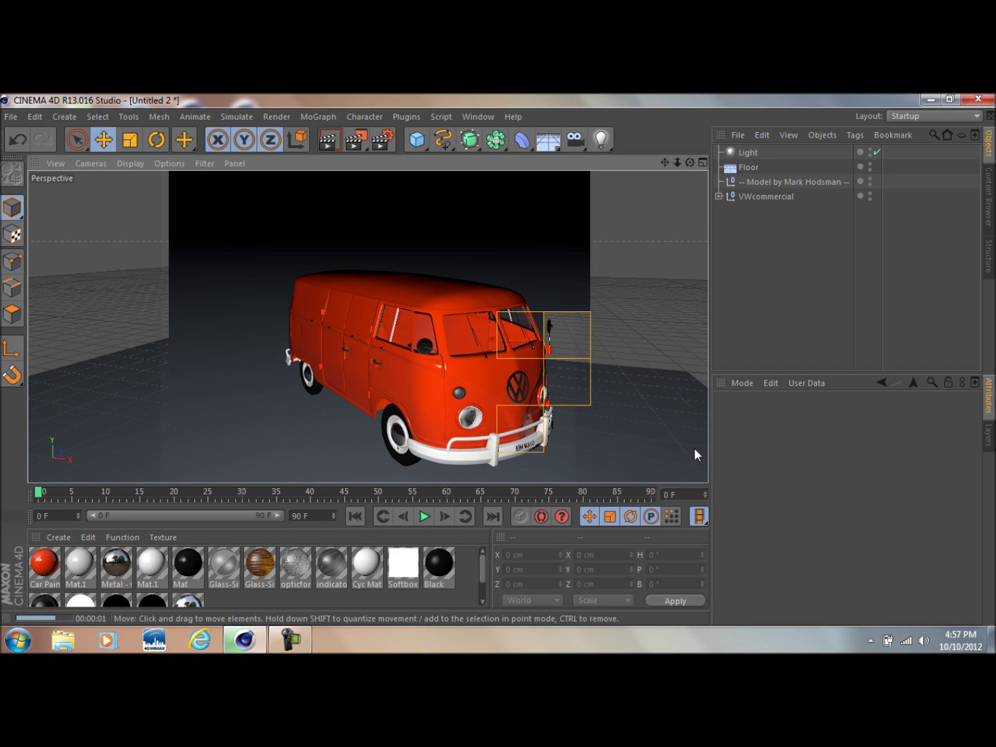